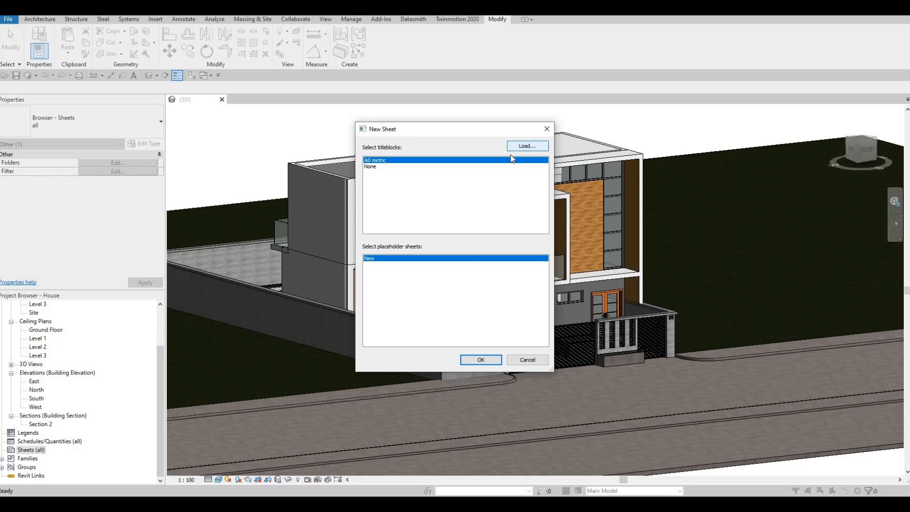
pyautogui.click(522, 147)
pyautogui.scroll(-5, 227, 297)
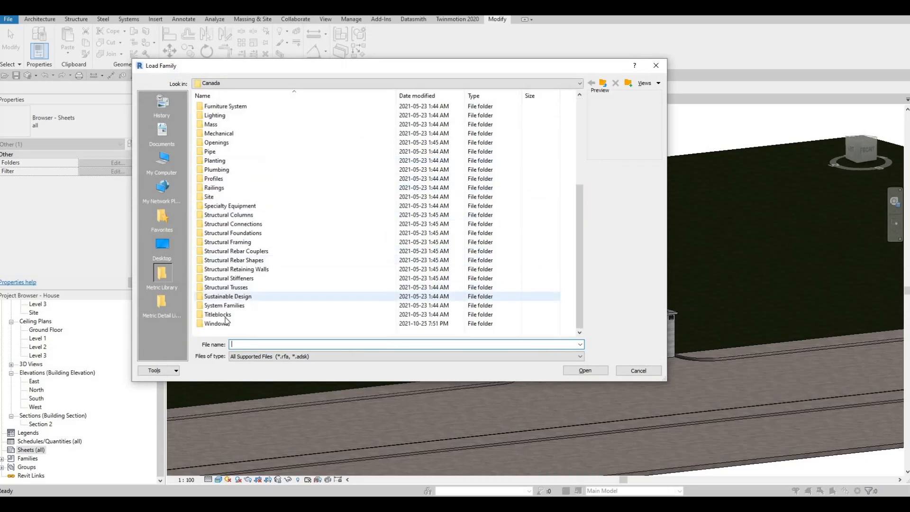
pyautogui.doubleClick(216, 314)
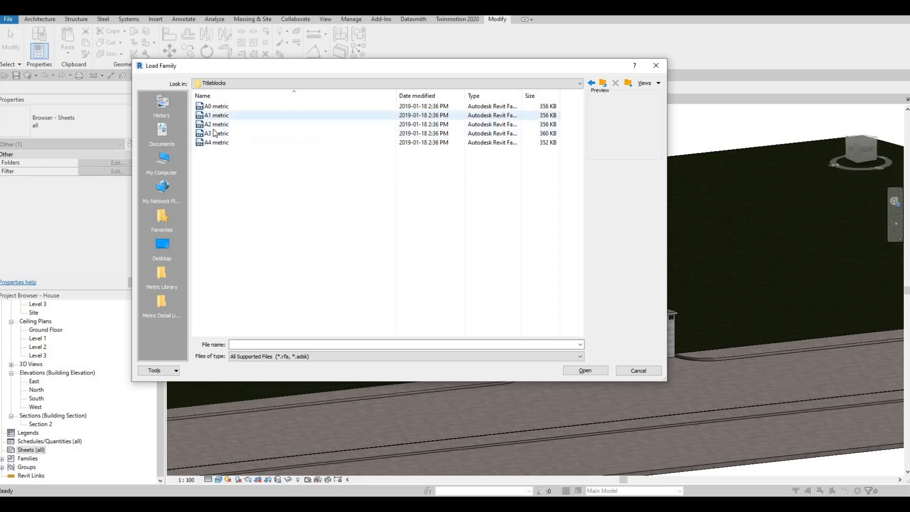
pyautogui.click(639, 370)
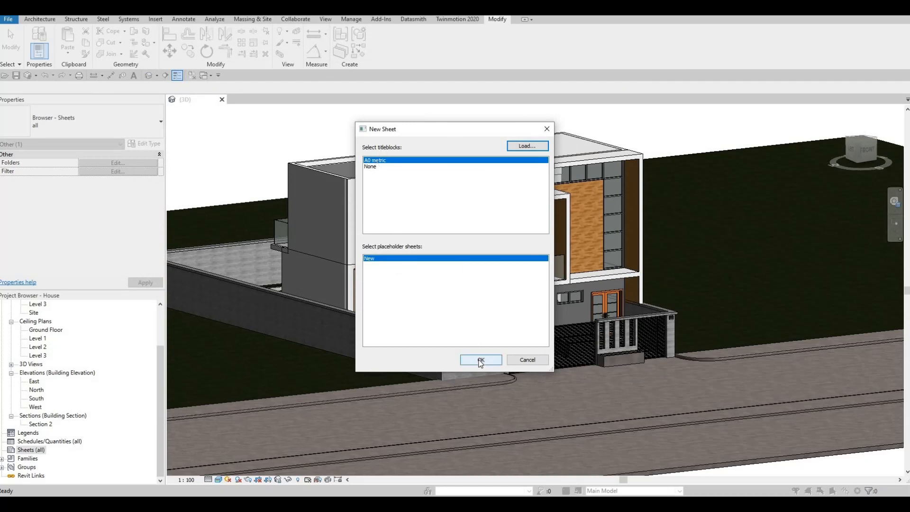
# Create a new sheet with the A0 metric titleblock and set its sheet number to A001.
pyautogui.click(476, 364)
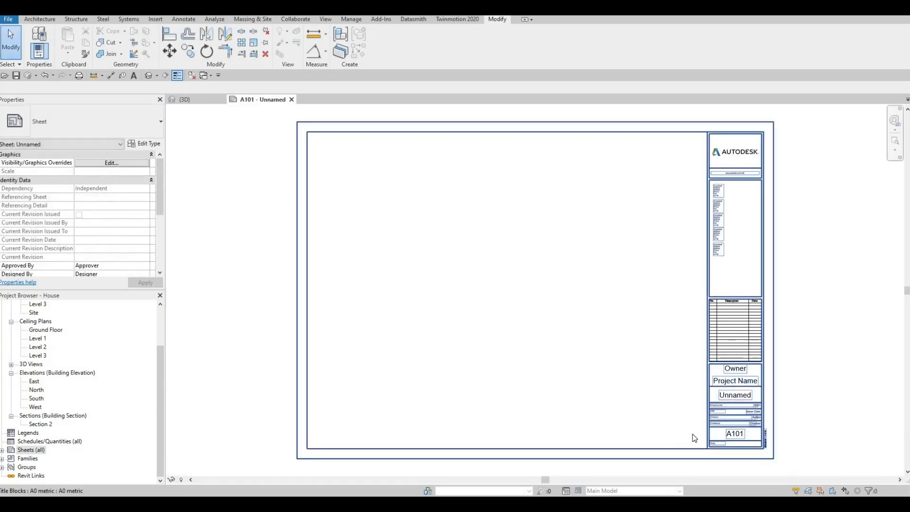
pyautogui.click(3, 451)
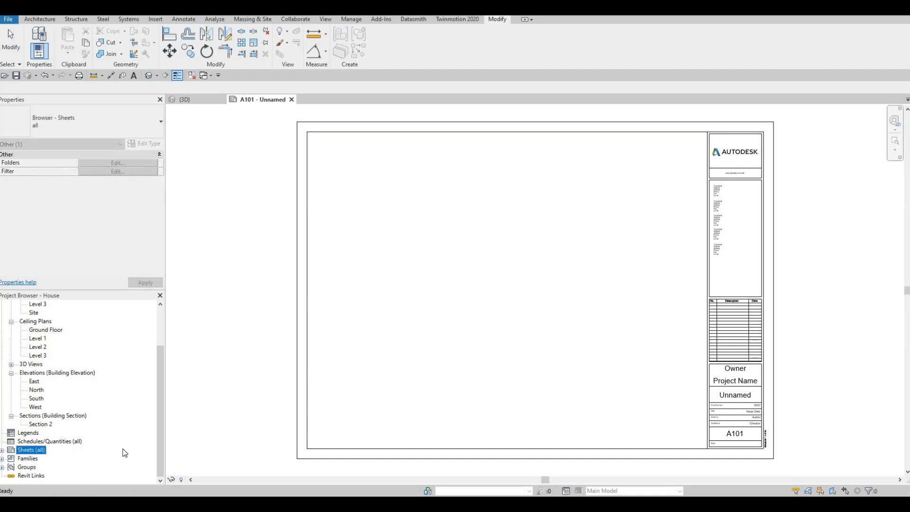
pyautogui.click(740, 440)
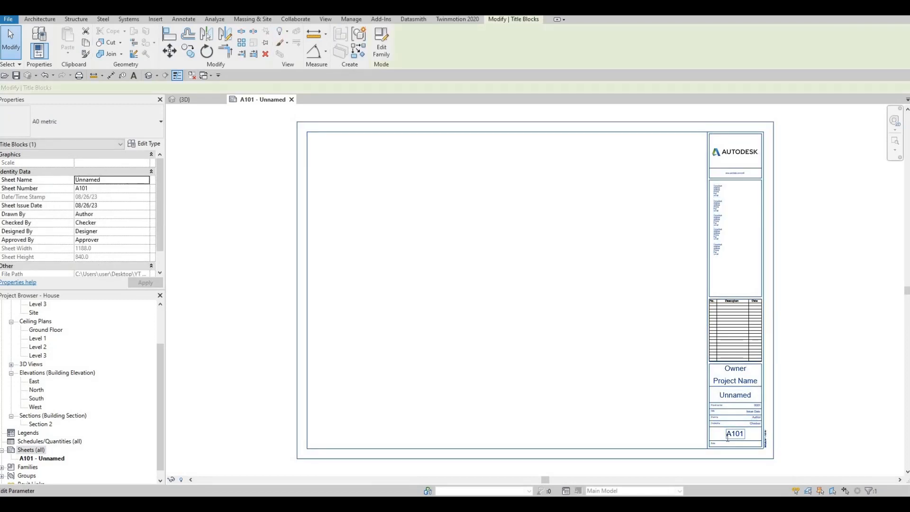
pyautogui.click(728, 438)
pyautogui.click(722, 436)
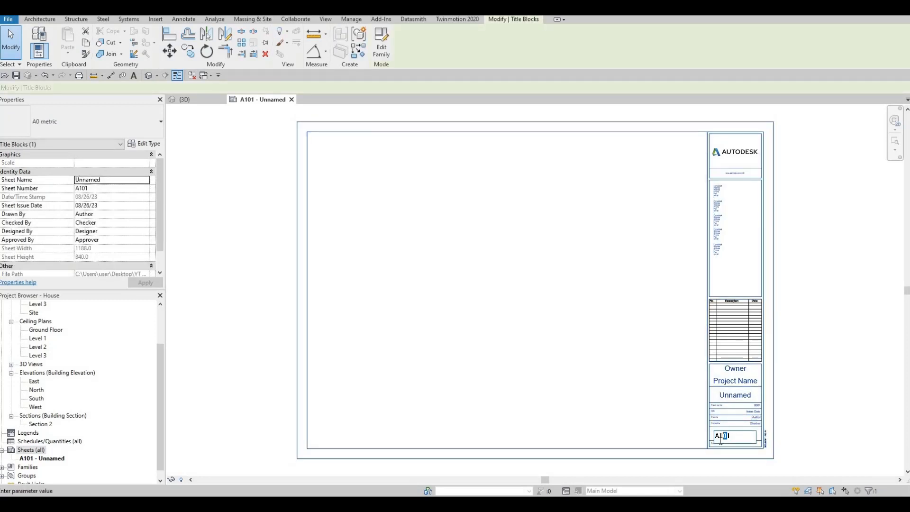
pyautogui.write('00')
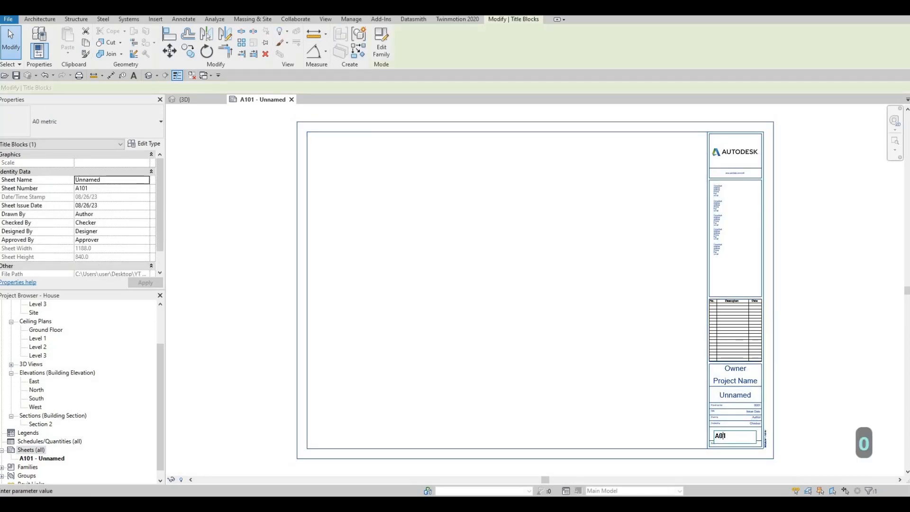
pyautogui.click(727, 418)
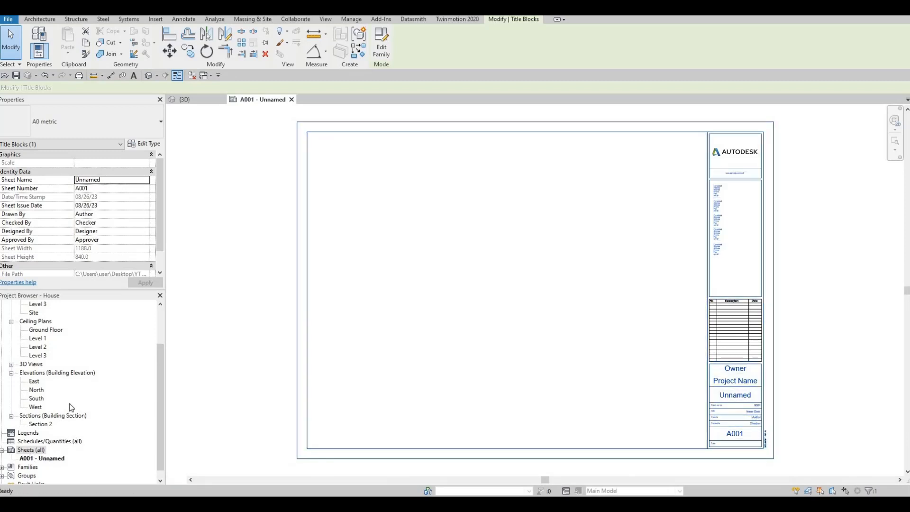
# Create a second sheet using the A0 metric titleblock.
pyautogui.rightClick(31, 451)
pyautogui.click(66, 383)
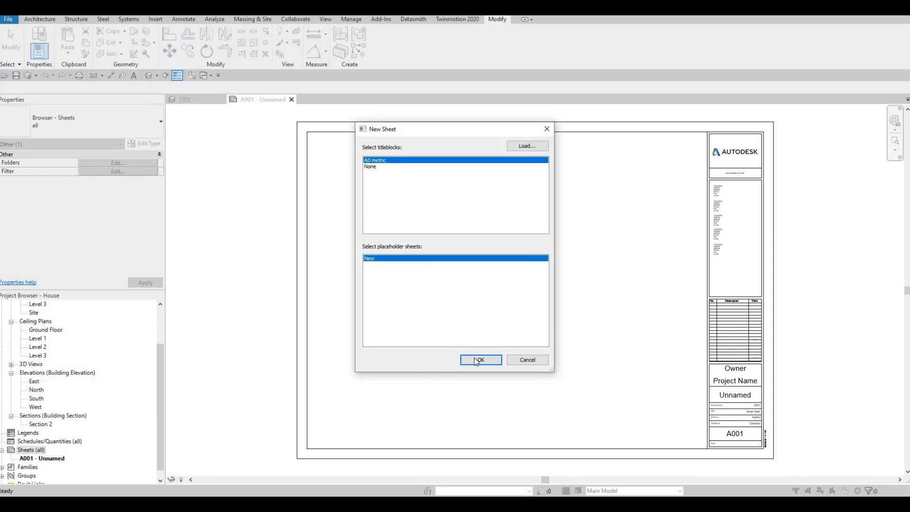
pyautogui.press('Return')
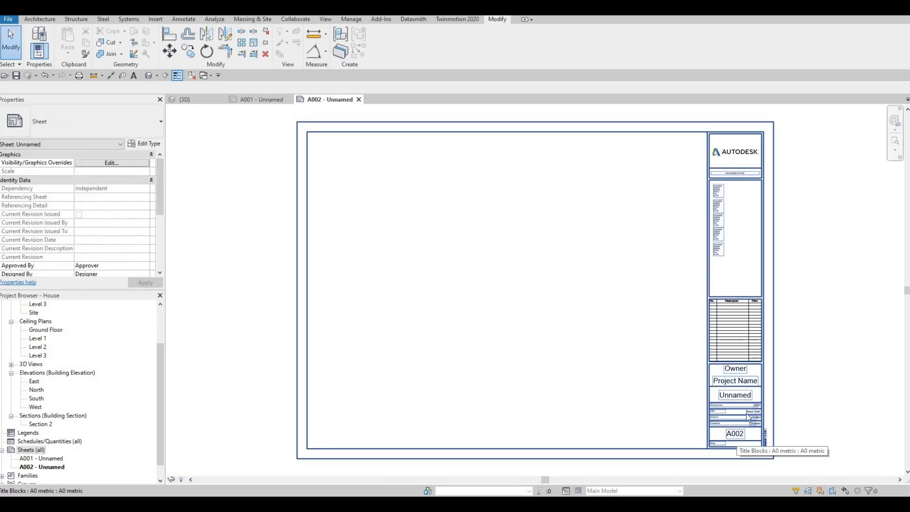
# Set the owner to ACD and the project name to DM HOUSE in the second sheet's titleblock.
pyautogui.click(742, 372)
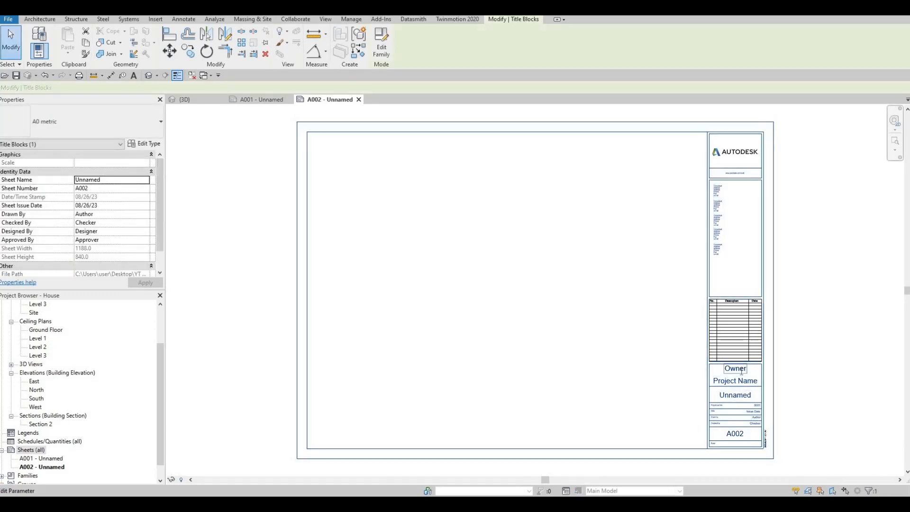
pyautogui.click(741, 371)
pyautogui.write('acd')
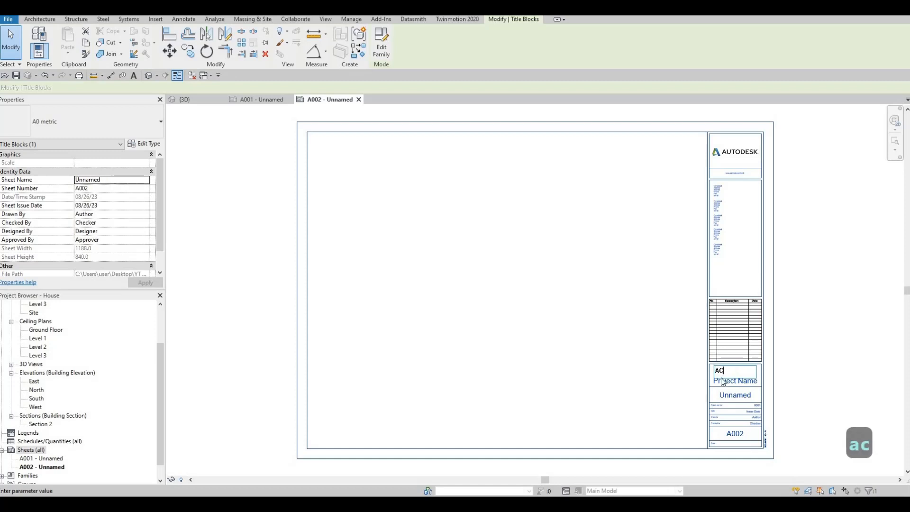
pyautogui.click(746, 382)
pyautogui.click(746, 382)
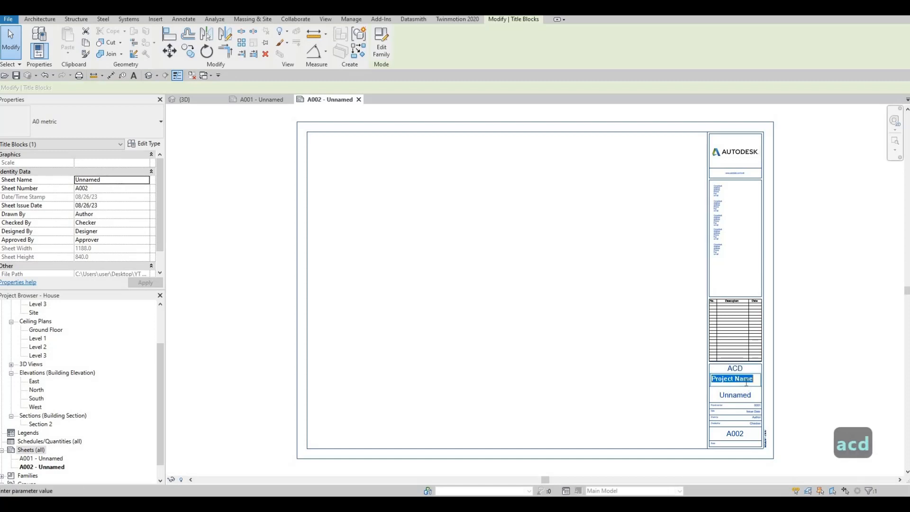
pyautogui.write('dm')
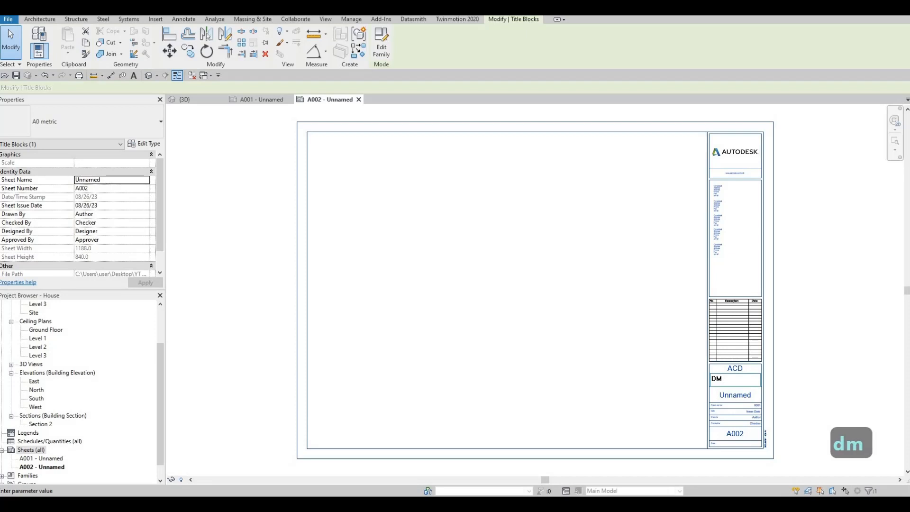
pyautogui.write(' house')
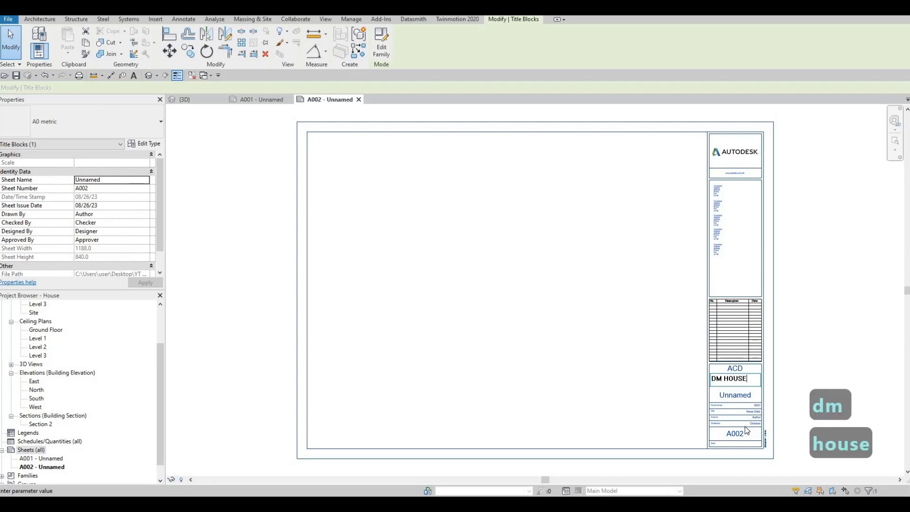
pyautogui.click(747, 430)
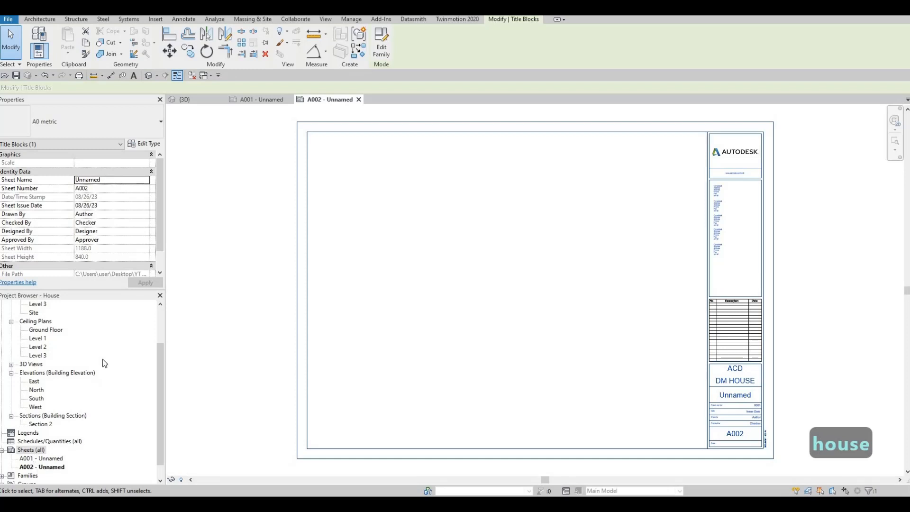
pyautogui.rightClick(45, 467)
pyautogui.moveTo(120, 324)
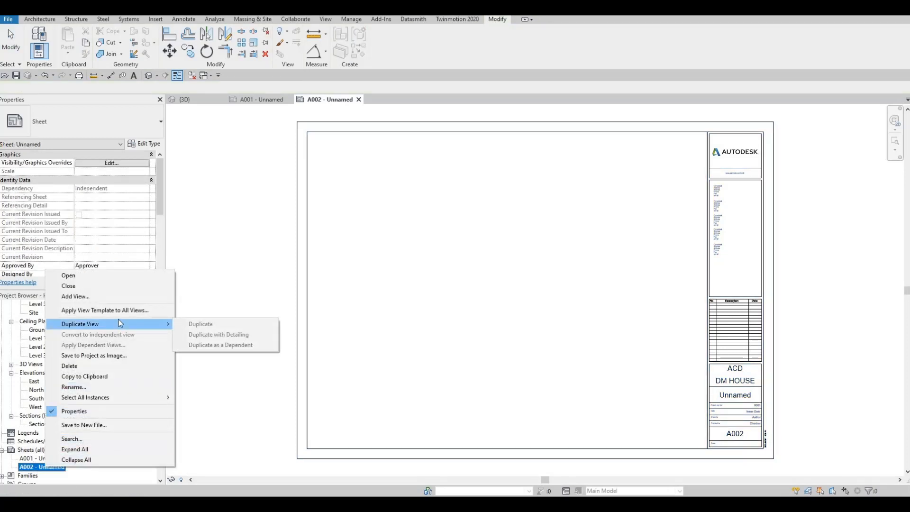
pyautogui.click(63, 411)
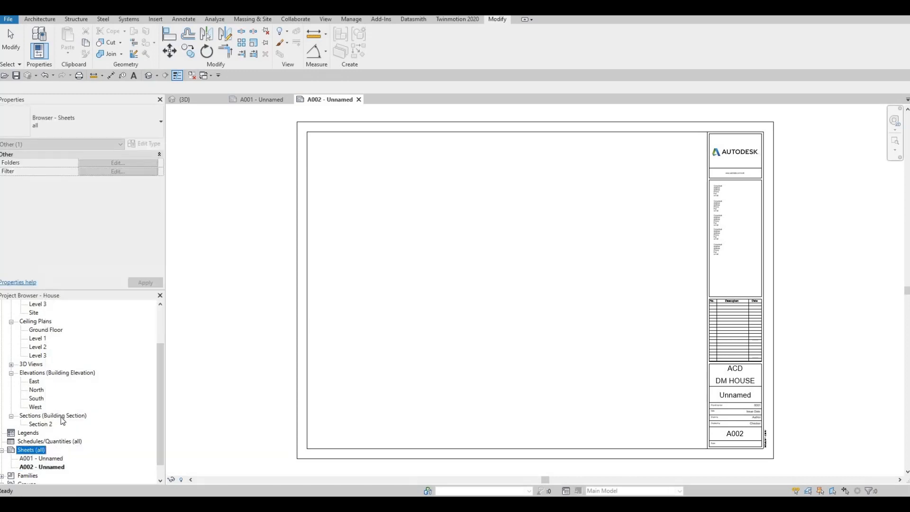
# Add three more sheets to the project, each with the A0 metric titleblock.
pyautogui.rightClick(29, 449)
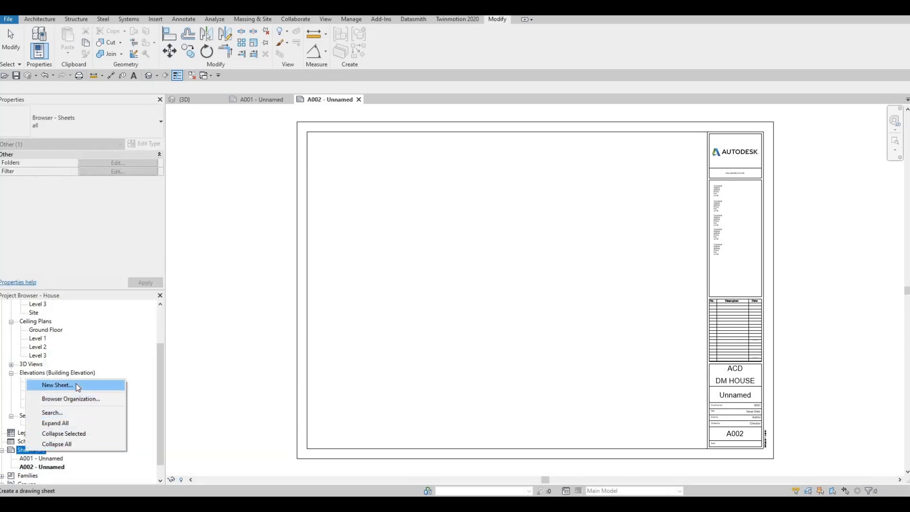
pyautogui.click(75, 384)
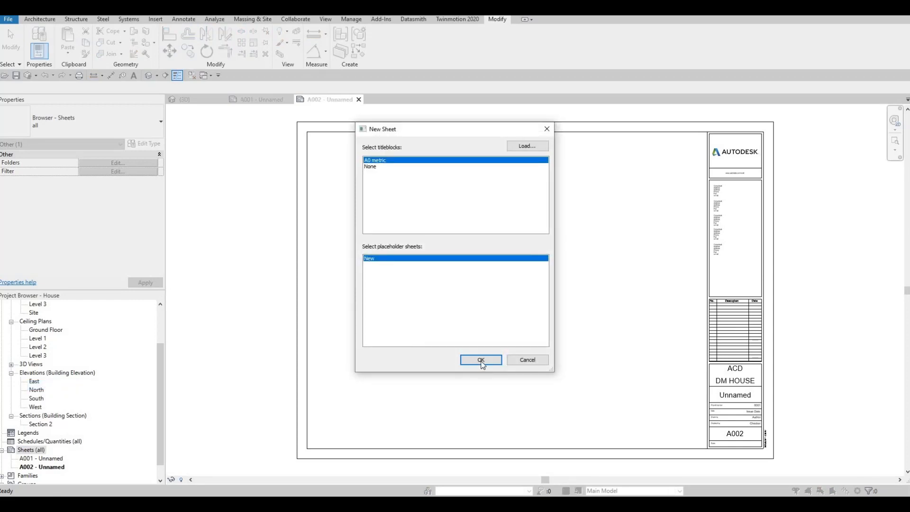
pyautogui.press('Return')
pyautogui.rightClick(30, 450)
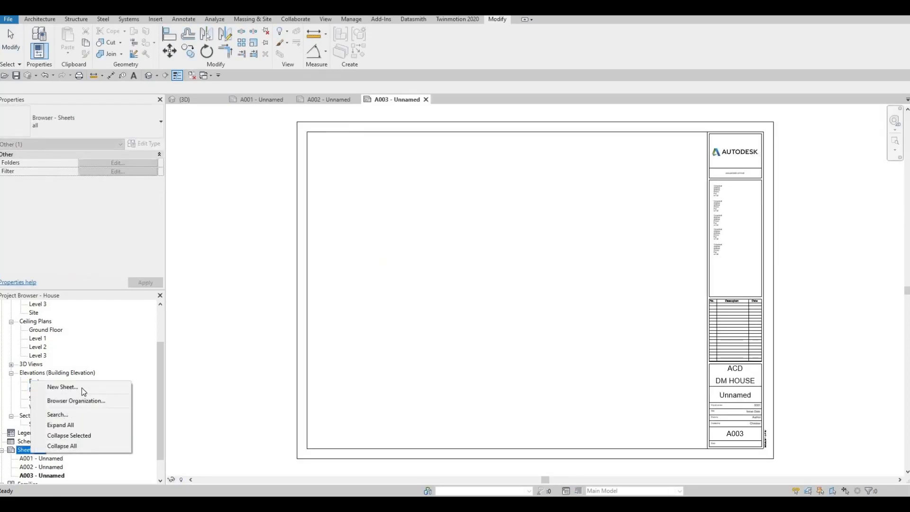
pyautogui.press('Return')
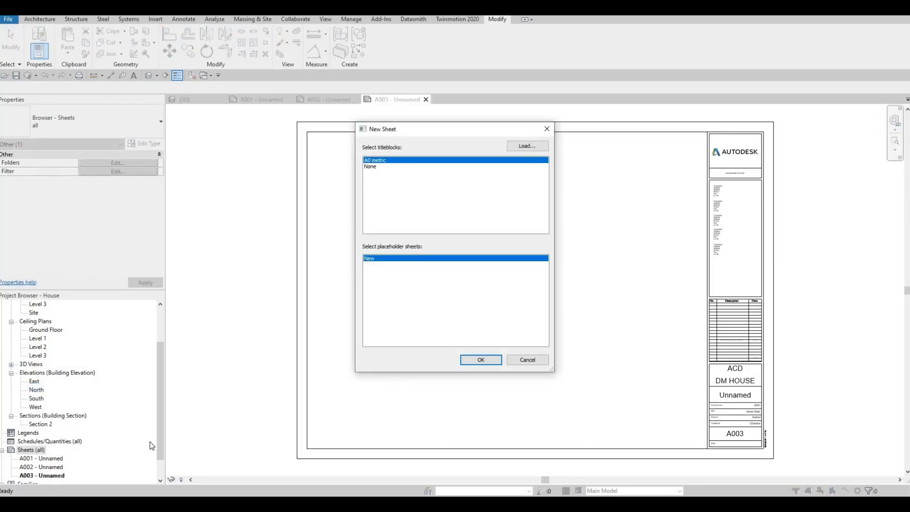
pyautogui.press('Return')
pyautogui.rightClick(29, 449)
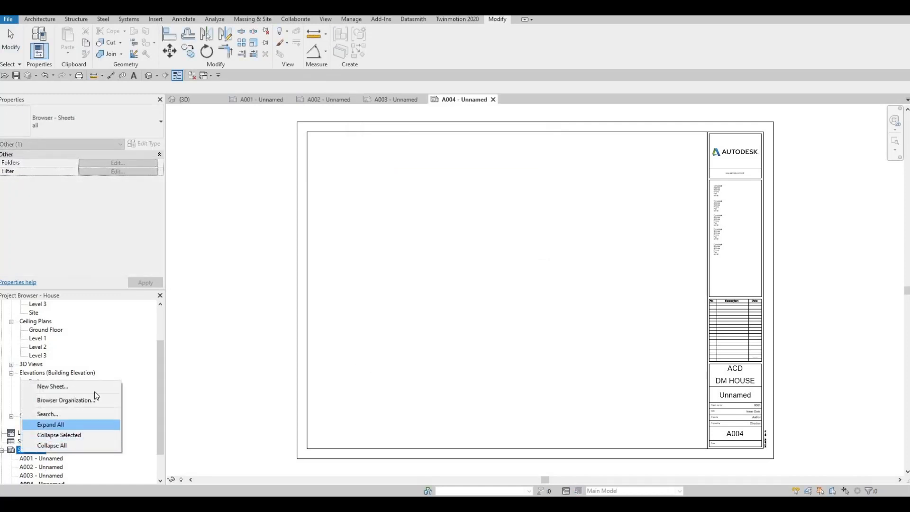
pyautogui.press('Down')
pyautogui.press('Return')
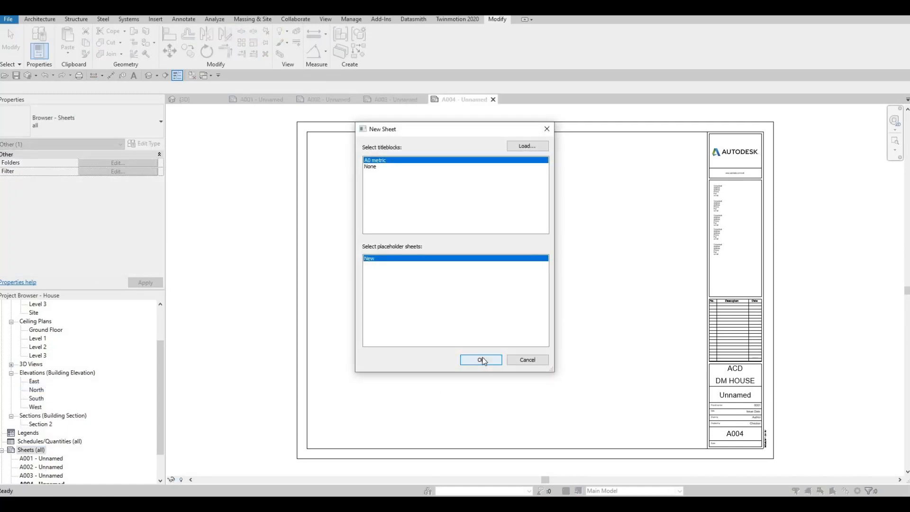
pyautogui.click(481, 361)
# Open sheet A001 and change its sheet name in the titleblock to COVER SHEET.
pyautogui.scroll(-2, 72, 428)
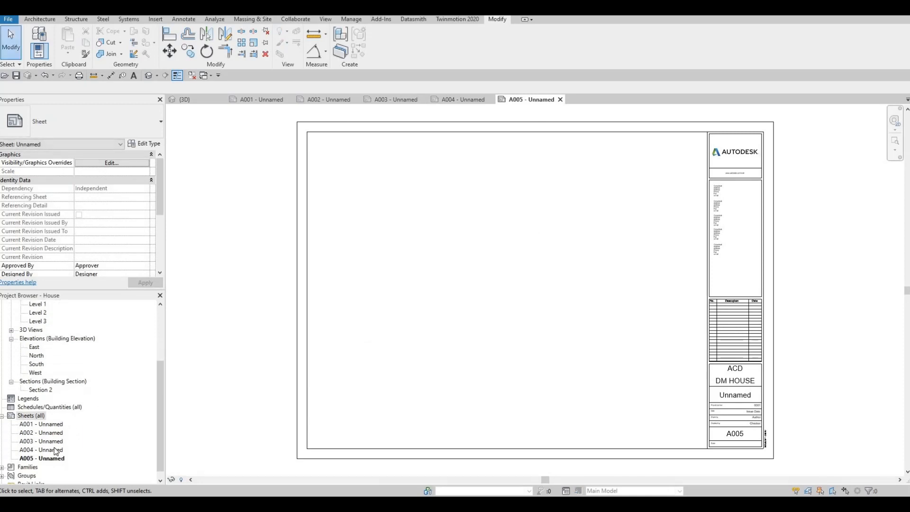
pyautogui.click(33, 425)
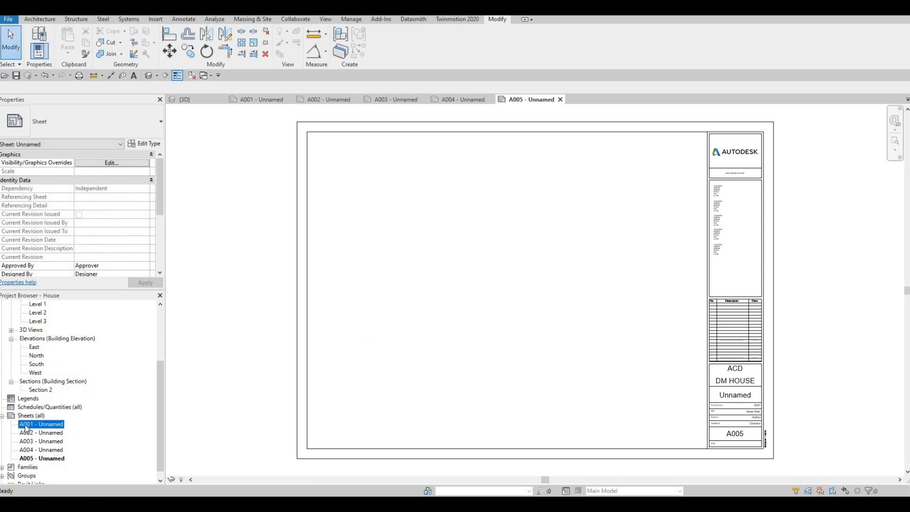
pyautogui.click(267, 101)
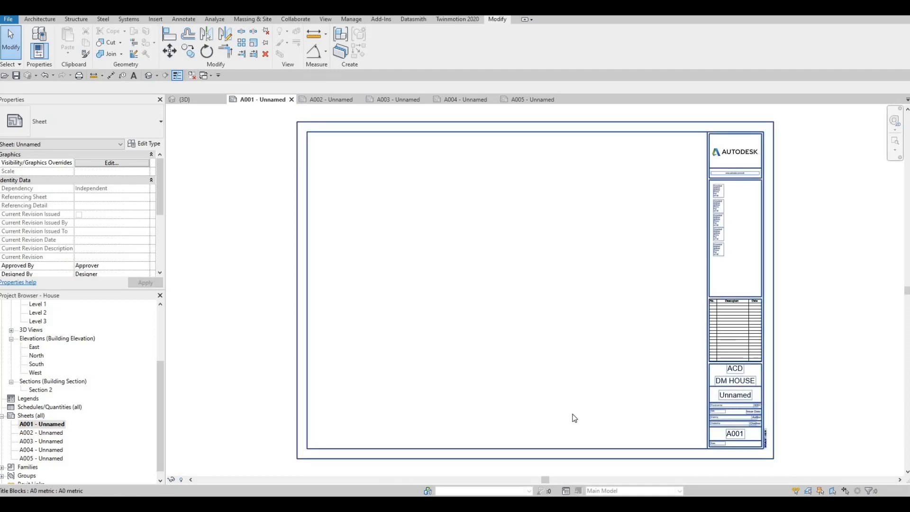
pyautogui.click(736, 401)
pyautogui.click(736, 398)
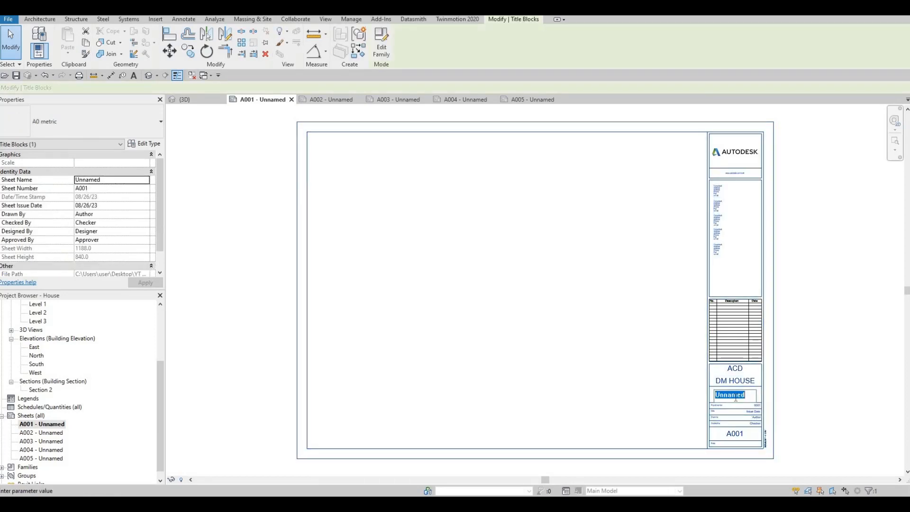
pyautogui.write('cover she')
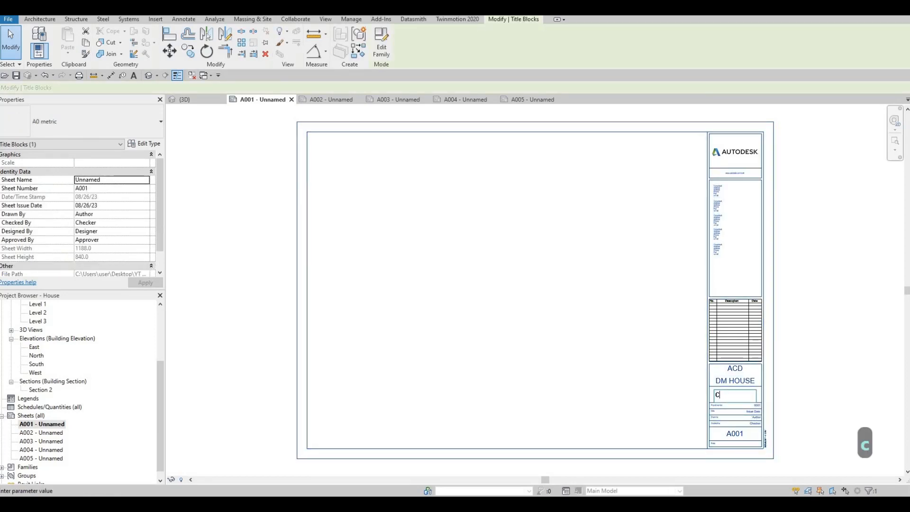
pyautogui.write('et')
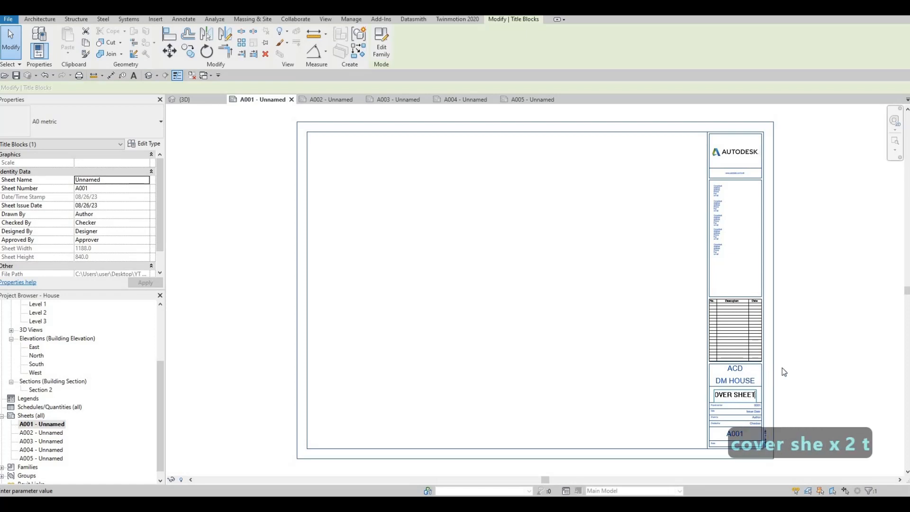
pyautogui.click(205, 412)
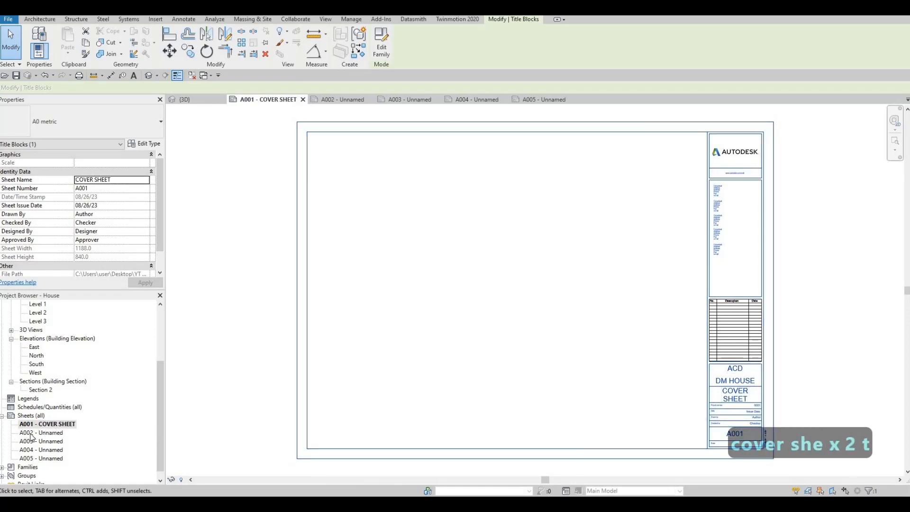
# Rename sheet A002 to FIRST FLOOR.
pyautogui.click(49, 433)
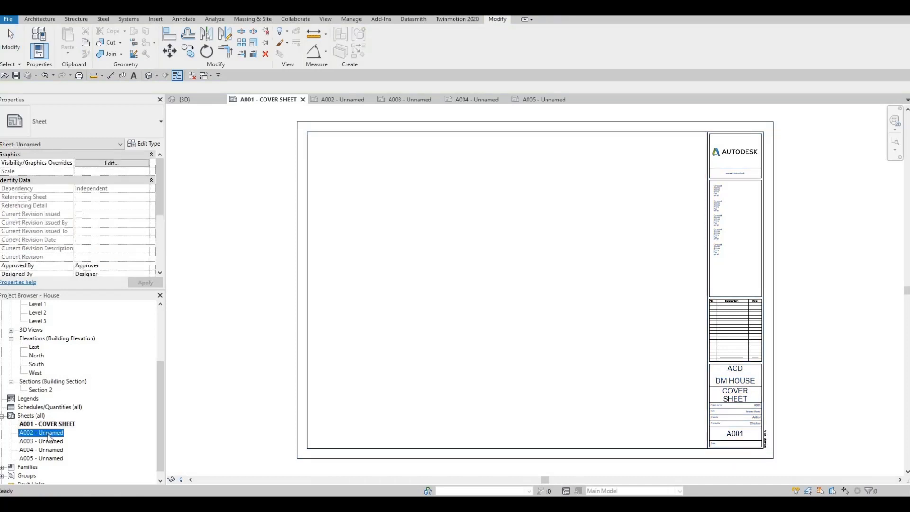
pyautogui.press('F2')
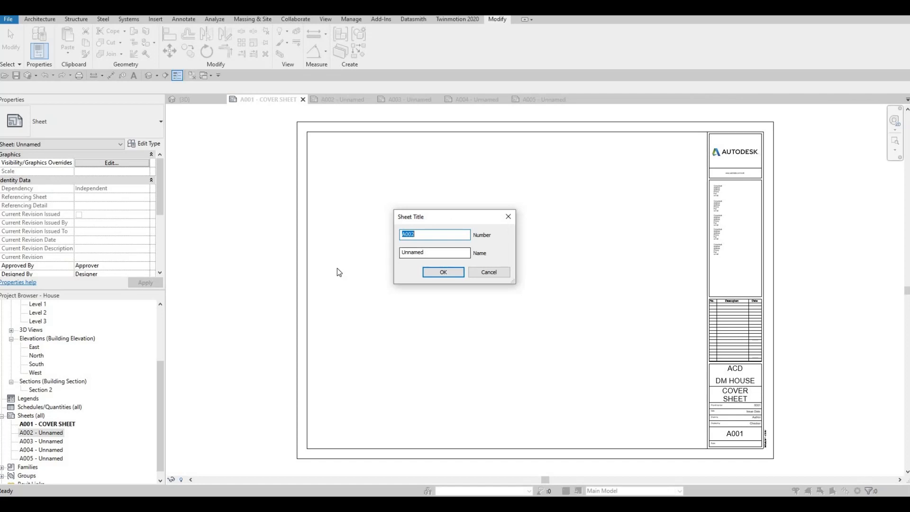
pyautogui.press('Tab')
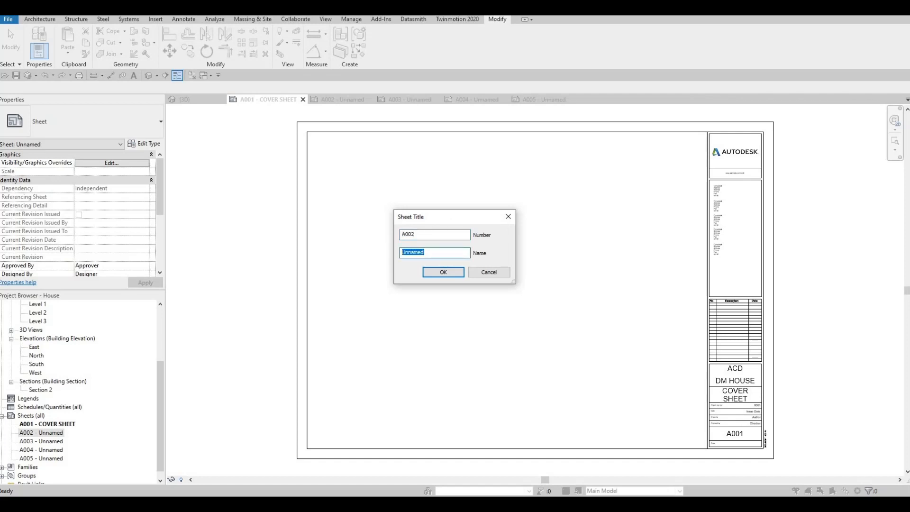
pyautogui.write('FIS')
pyautogui.press('BackSpace')
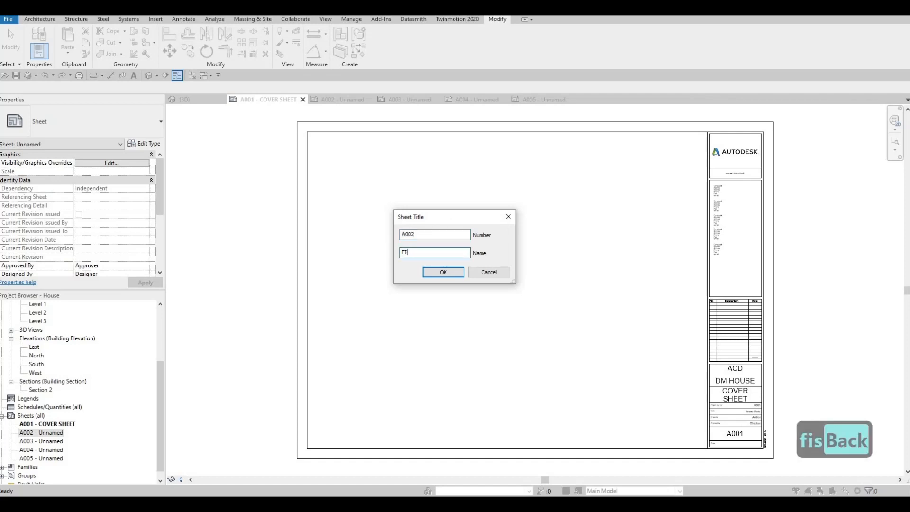
pyautogui.write('RST FLOOR')
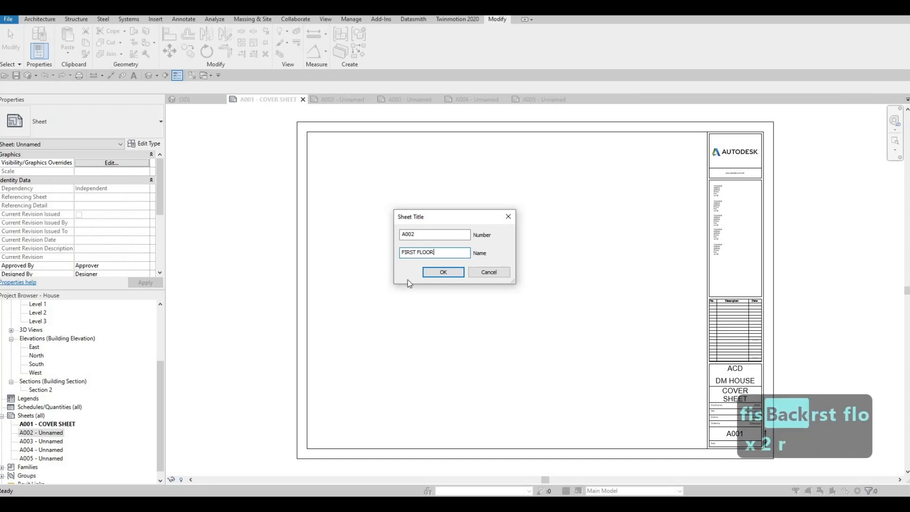
pyautogui.click(444, 272)
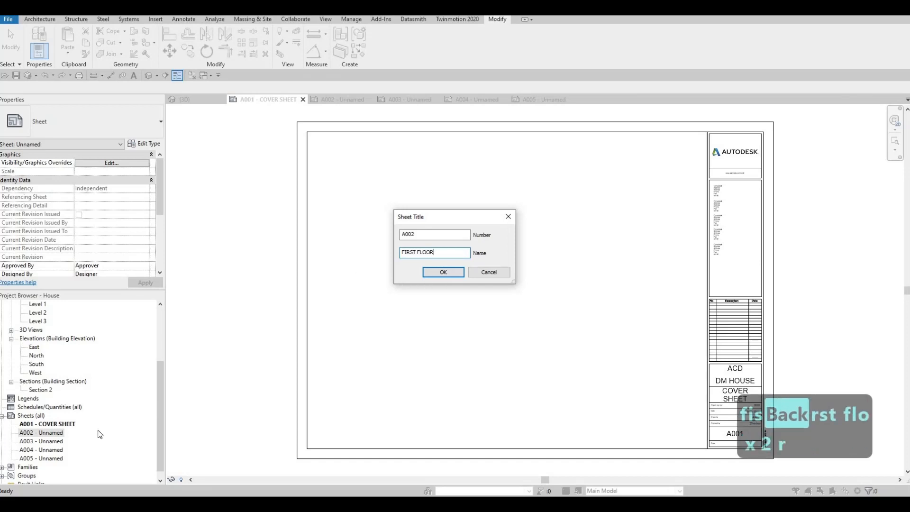
# Rename sheet A003 to SECOND FLOOR.
pyautogui.click(48, 442)
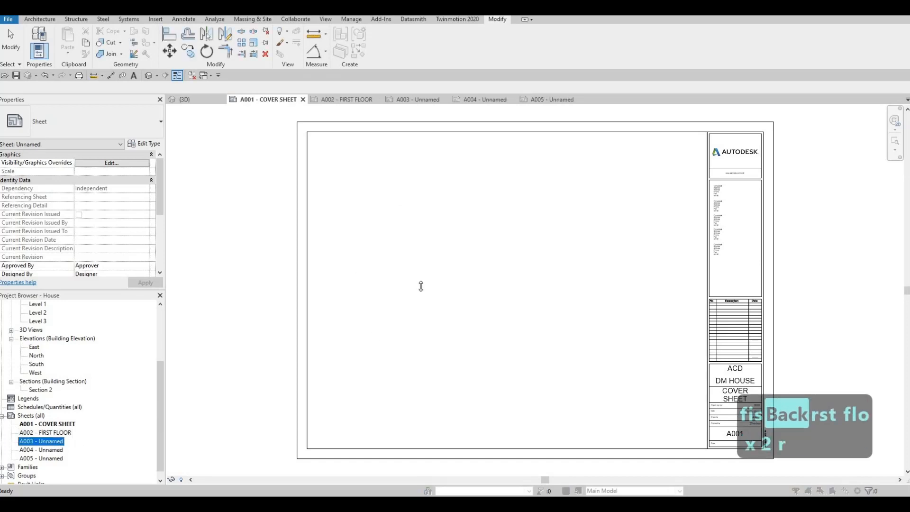
pyautogui.press('F2')
pyautogui.write('S')
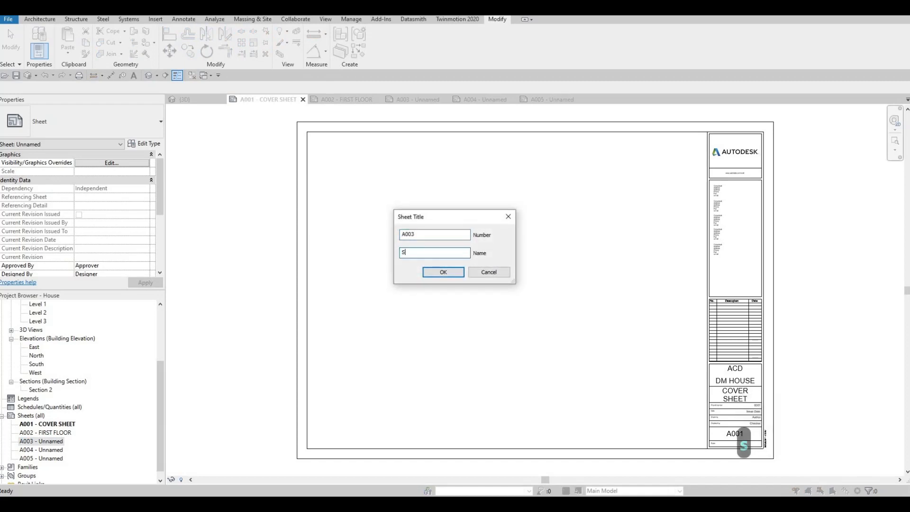
pyautogui.write('ECOND FLOOR')
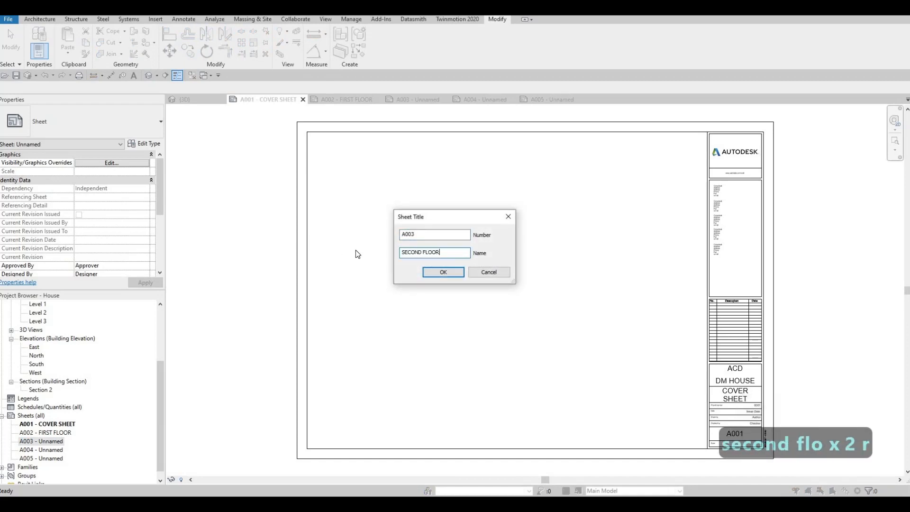
pyautogui.click(443, 273)
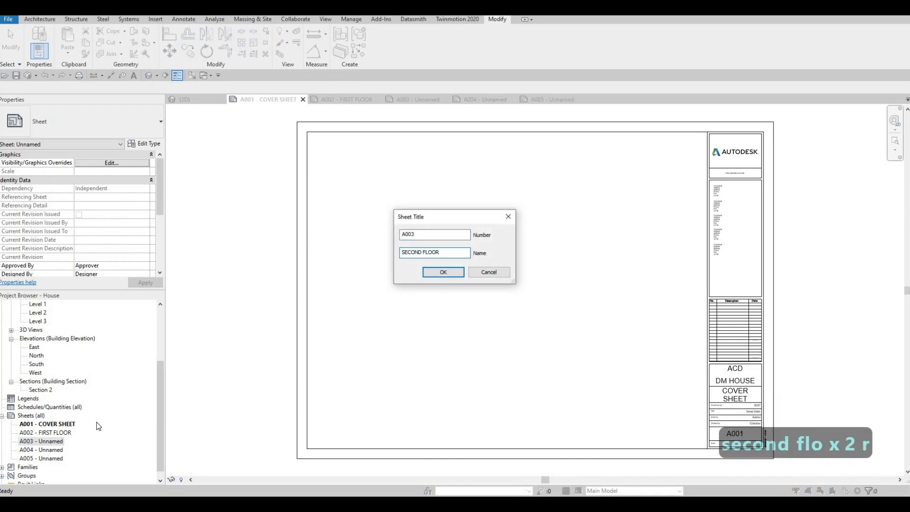
# Rename sheet A004 to ELEVATION.
pyautogui.click(58, 453)
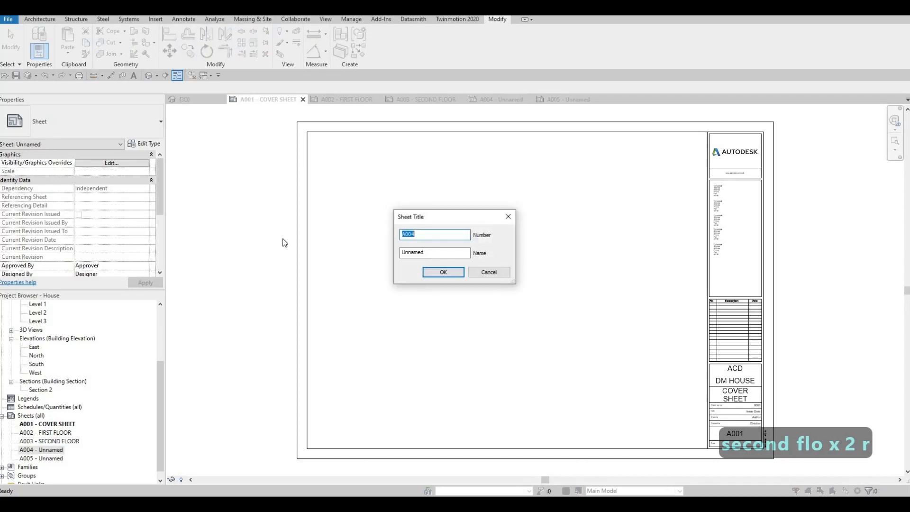
pyautogui.press('Tab')
pyautogui.write('ELE')
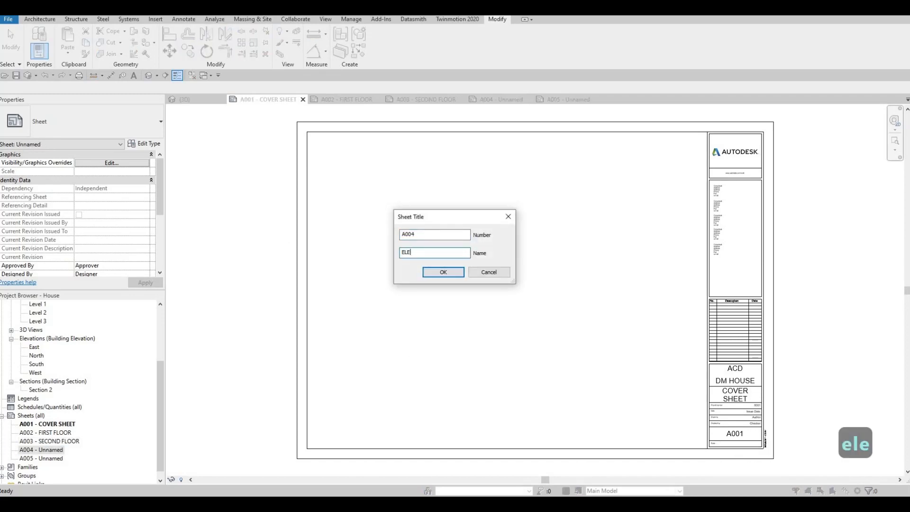
pyautogui.write('VATION')
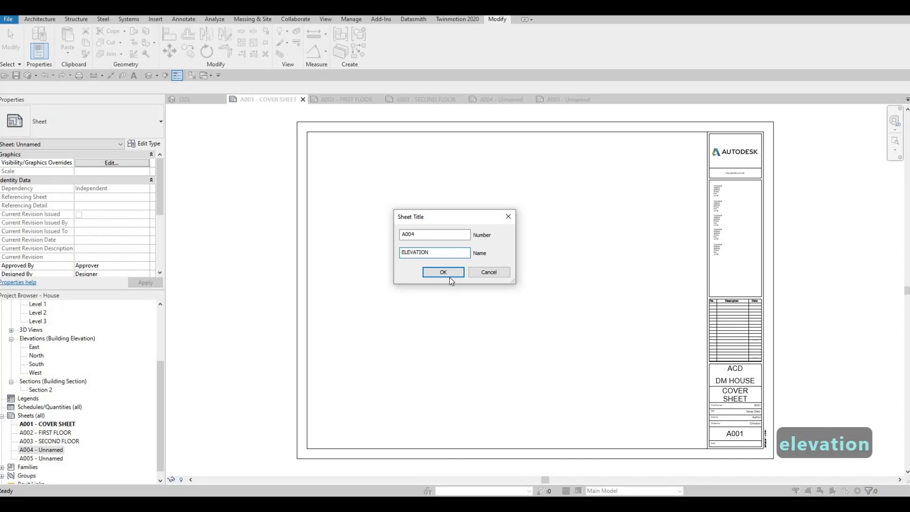
pyautogui.press('Return')
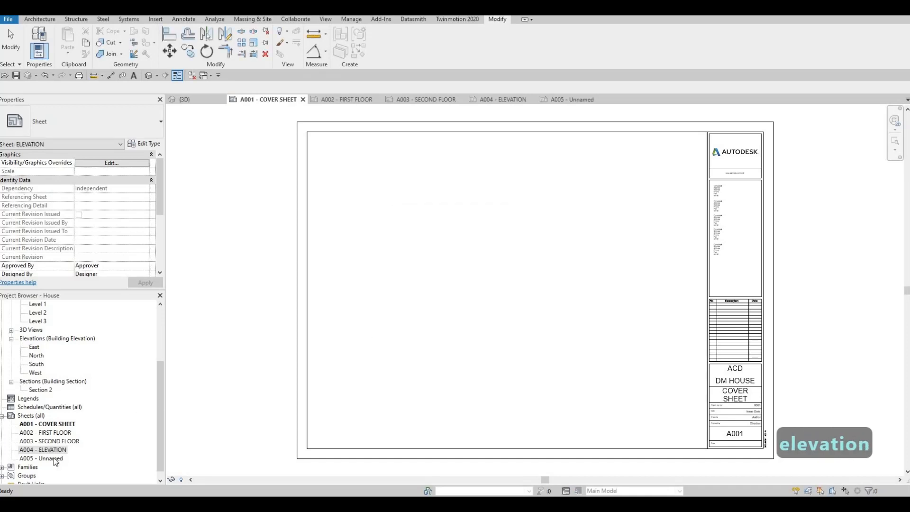
# Rename sheet A005 to ELEVATION.
pyautogui.click(56, 459)
pyautogui.press('F2')
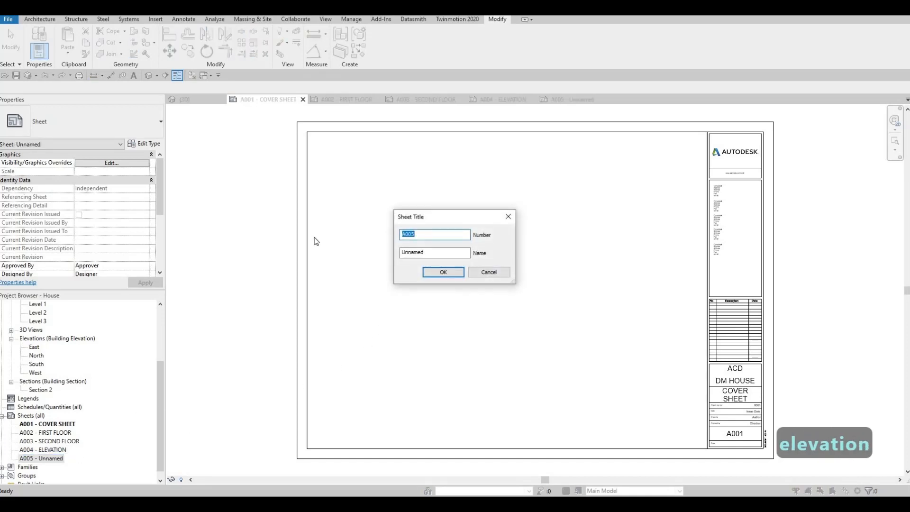
pyautogui.write('ELEVATION')
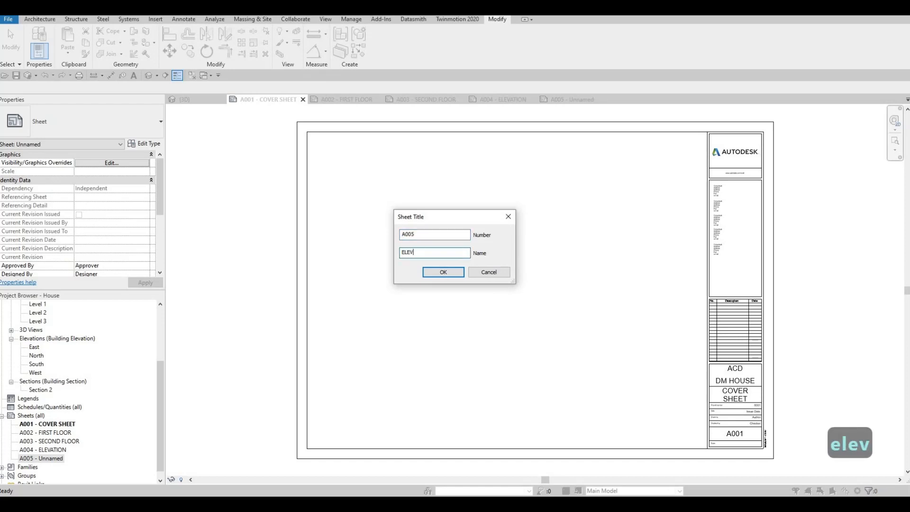
pyautogui.click(441, 273)
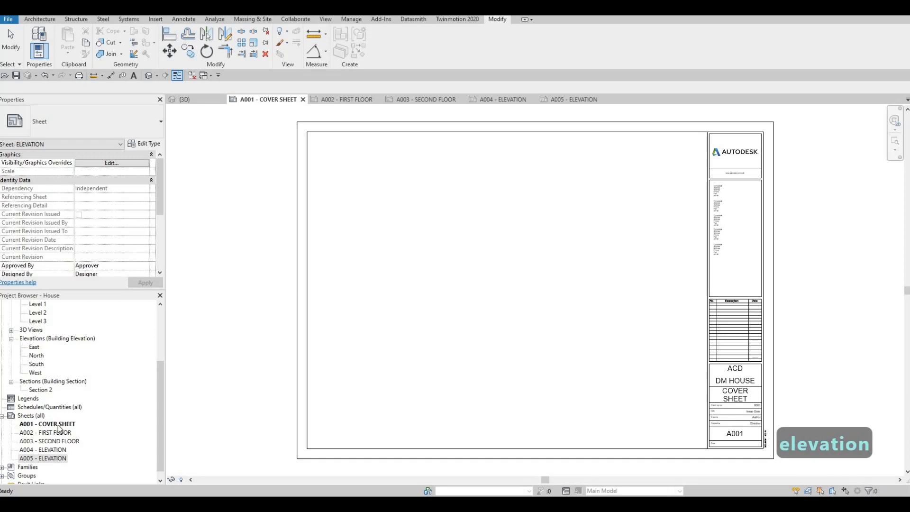
# Open the Level 1 floor plan and bring the house interior into view.
pyautogui.scroll(3, 83, 363)
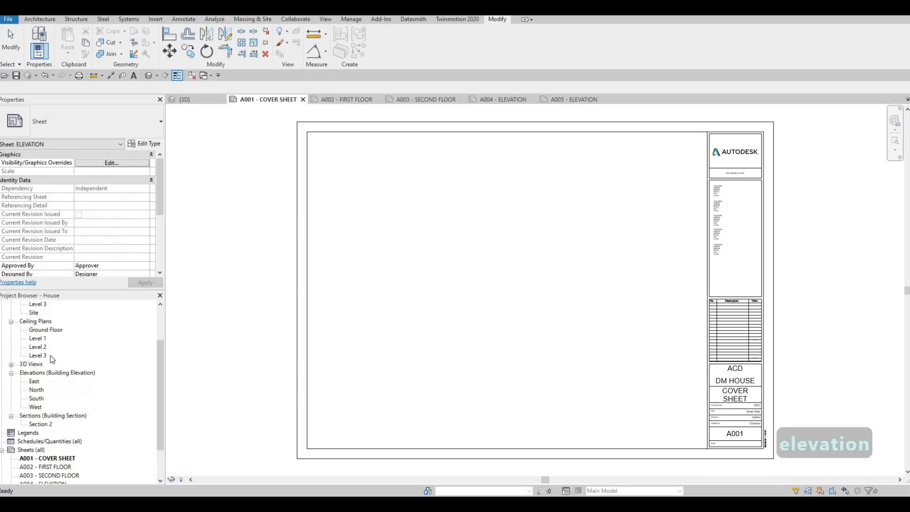
pyautogui.doubleClick(38, 338)
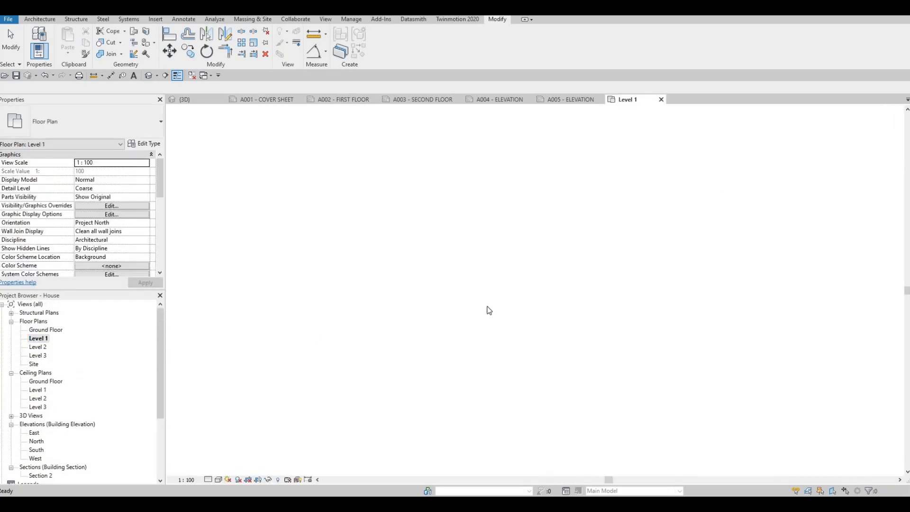
pyautogui.scroll(6, 537, 323)
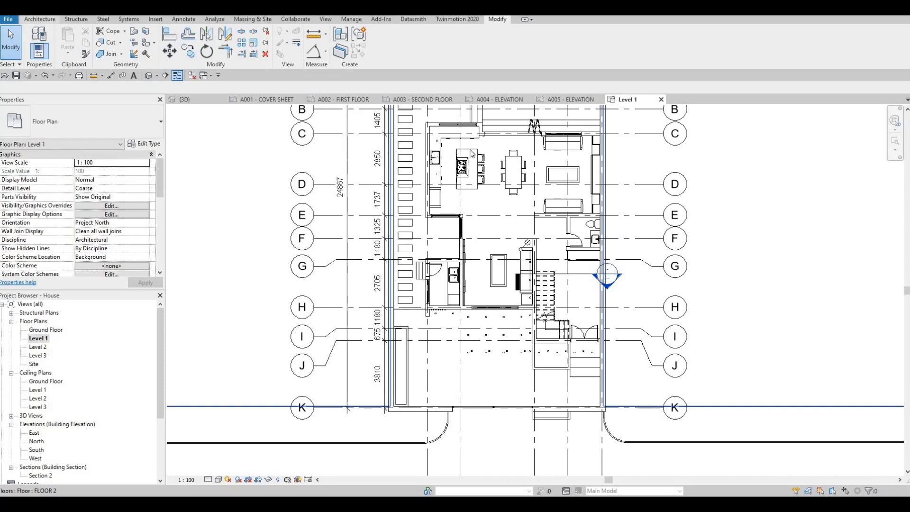
# Place a tagged room in the stair and entrance area and a second one in the adjoining bathroom.
pyautogui.click(38, 19)
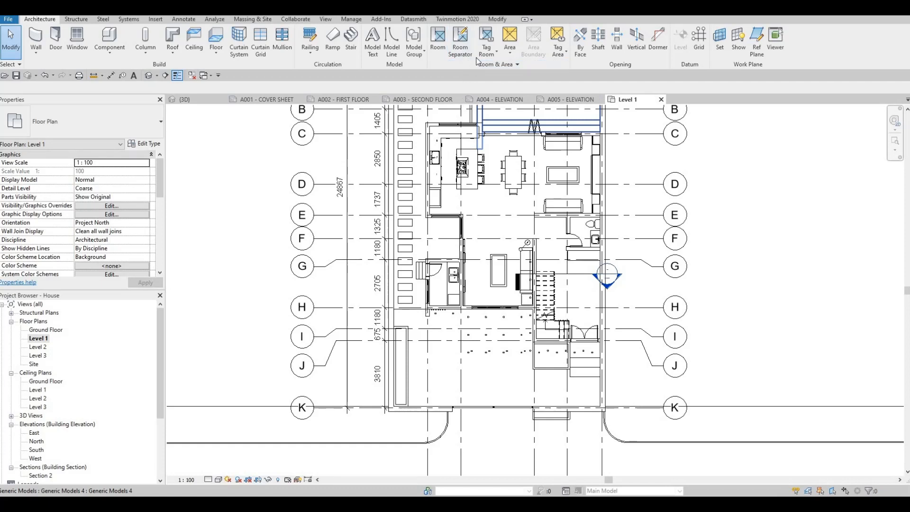
pyautogui.click(439, 40)
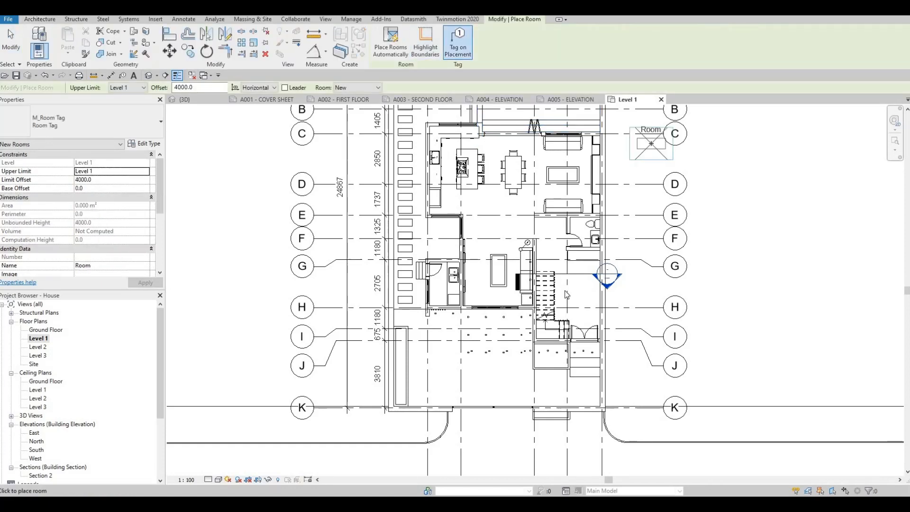
pyautogui.scroll(2, 581, 307)
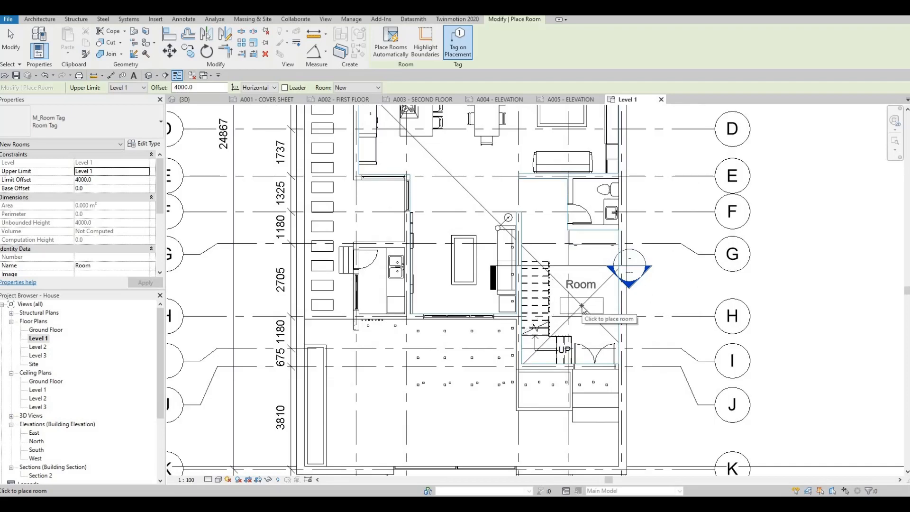
pyautogui.click(588, 299)
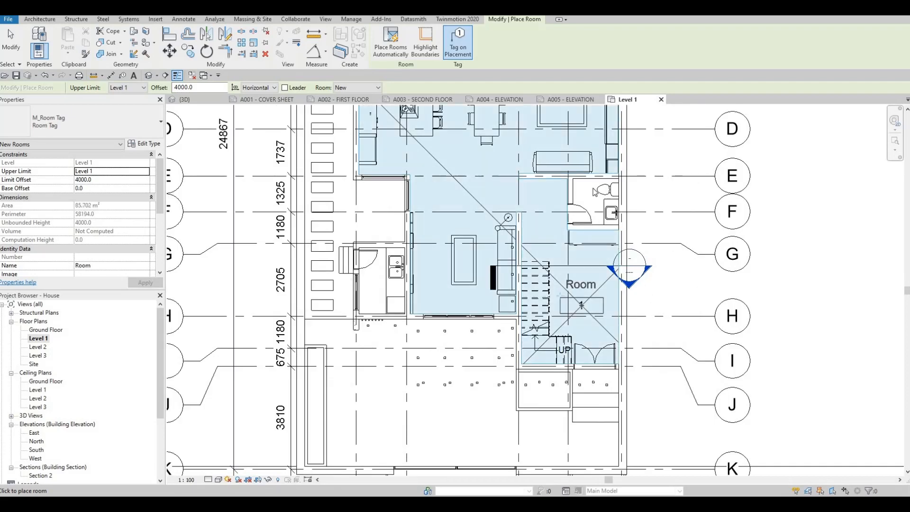
pyautogui.scroll(2, 589, 189)
pyautogui.click(599, 217)
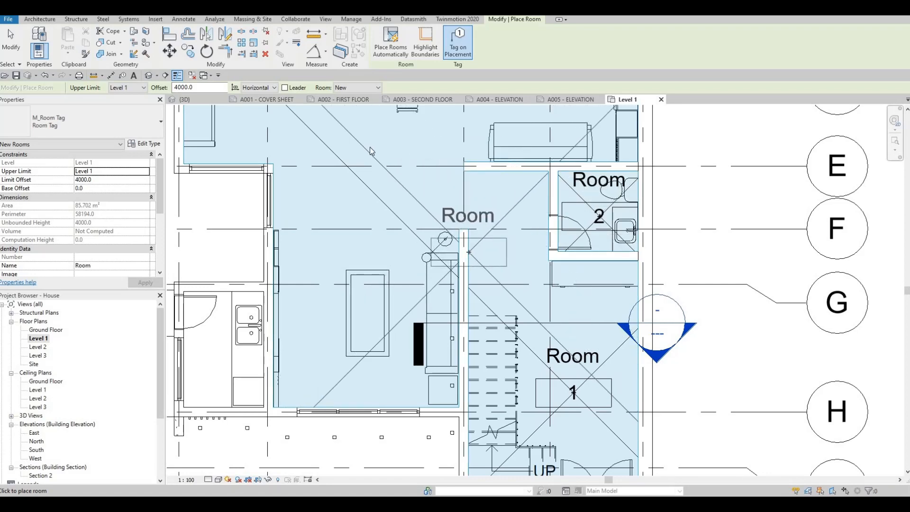
pyautogui.press('Escape')
pyautogui.press('Escape')
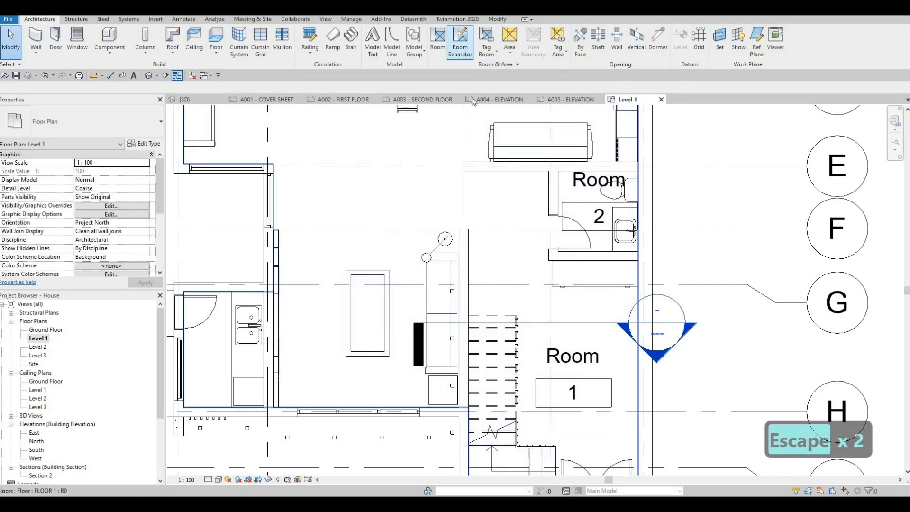
# Draw a room separation line across the opening between grids E and F, from the wall end beside the sofa to the wall at grid E.
pyautogui.click(466, 53)
pyautogui.scroll(2, 464, 246)
pyautogui.click(464, 246)
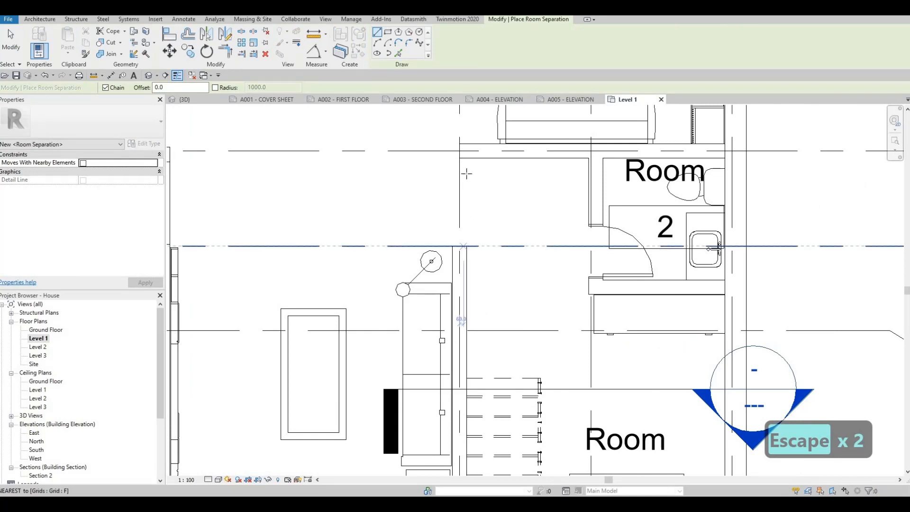
pyautogui.press('Escape')
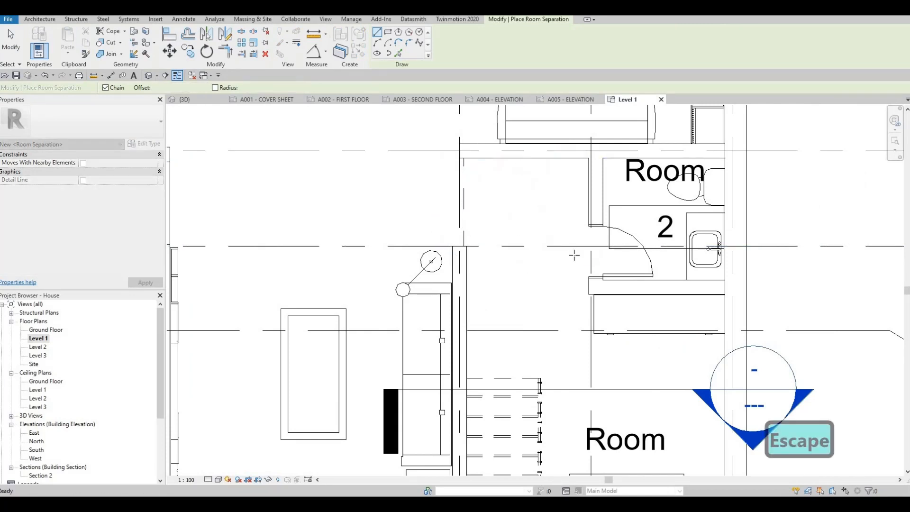
pyautogui.moveTo(587, 356); pyautogui.dragTo(563, 229, button='middle')
pyautogui.scroll(-2, 562, 229)
pyautogui.press('Escape')
# Select the tag of room 1 to check the extent of its boundary around the stair area.
pyautogui.click(572, 266)
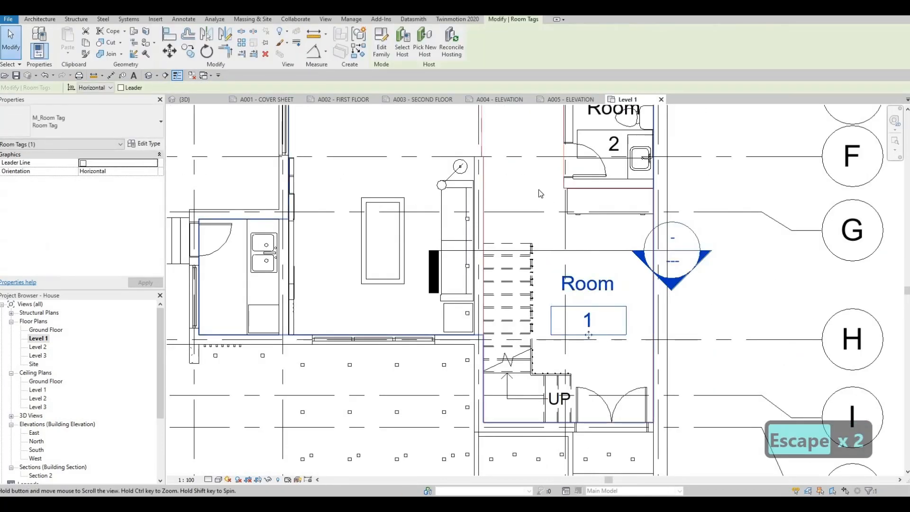
pyautogui.scroll(-2, 538, 189)
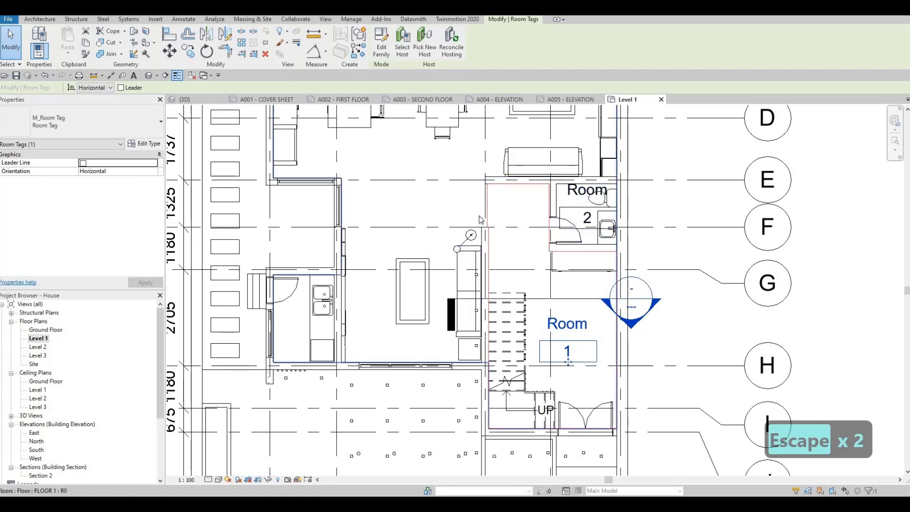
pyautogui.moveTo(451, 168); pyautogui.dragTo(482, 168, button='middle')
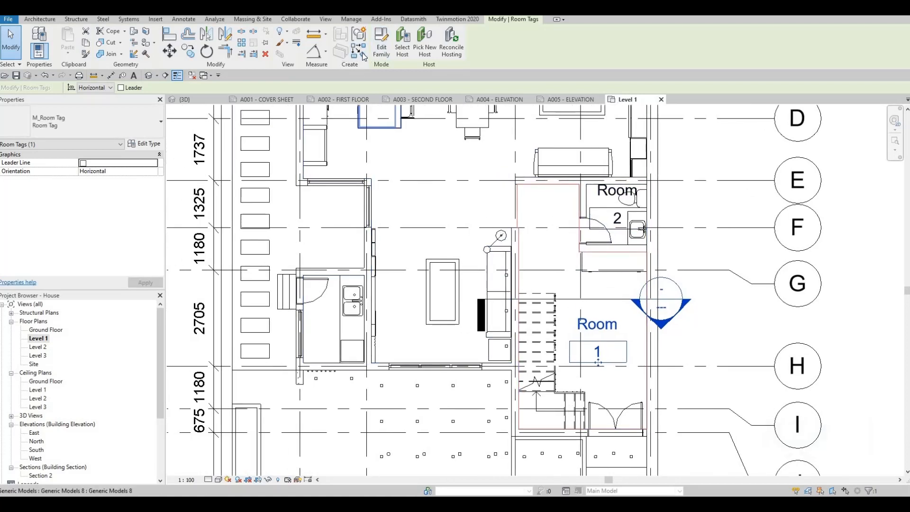
pyautogui.press('Escape')
# Draw a room separation line along grid E across the opening between the family area and the dining space.
pyautogui.click(460, 44)
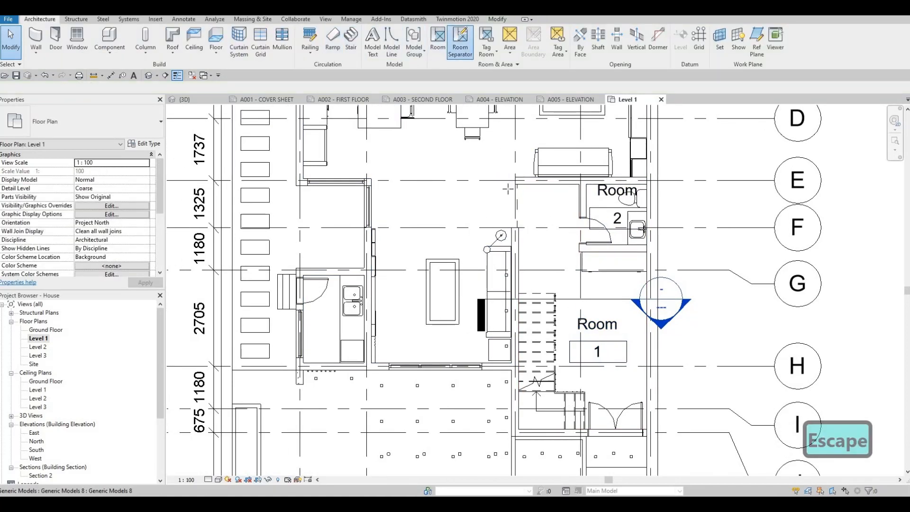
pyautogui.click(372, 180)
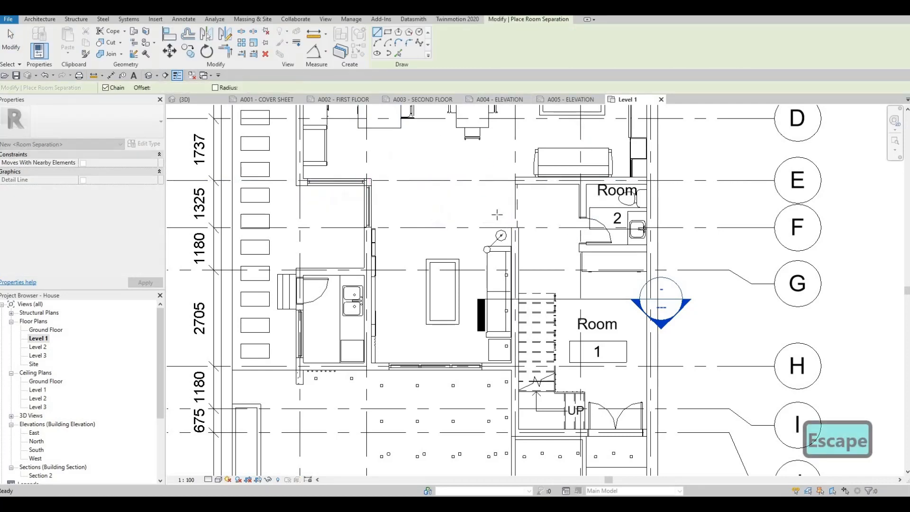
pyautogui.moveTo(518, 217); pyautogui.dragTo(492, 315, button='middle')
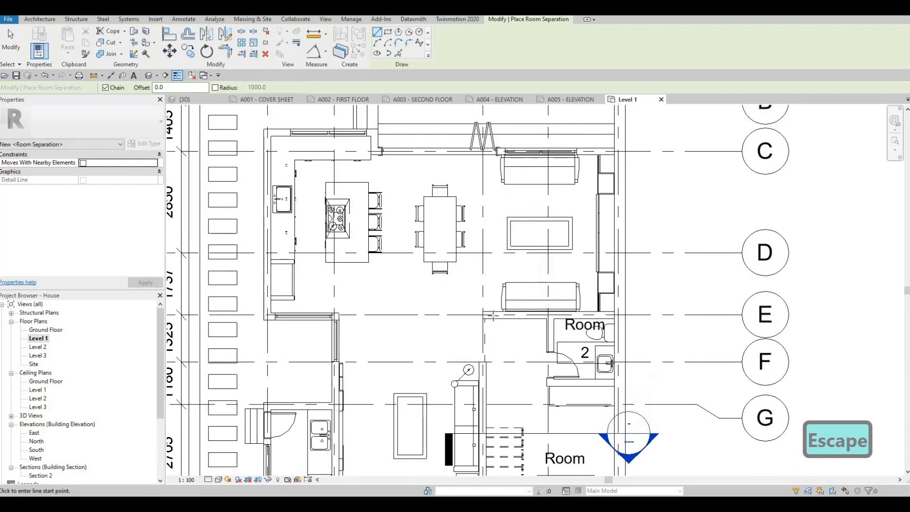
# Draw a vertical room separation line about 4500 mm long between the dining table and the sofas, from the wall at grid E to grid C.
pyautogui.click(494, 315)
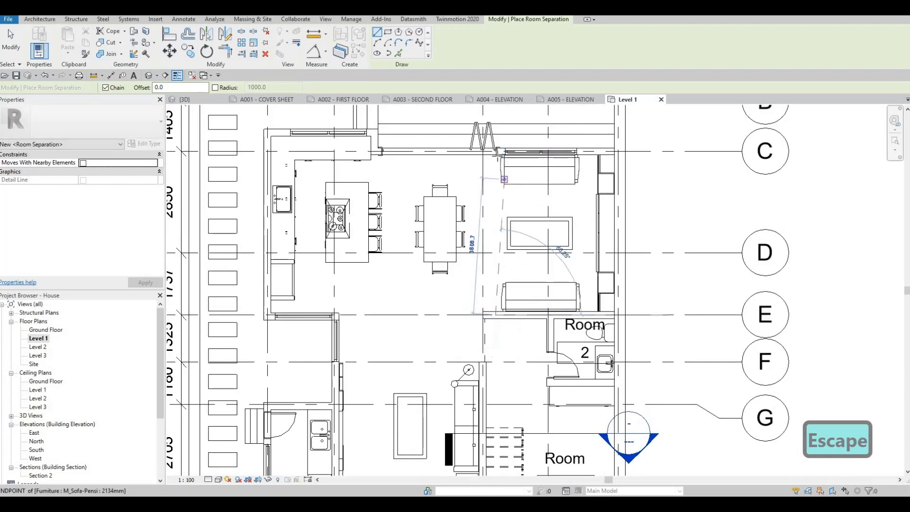
pyautogui.click(496, 151)
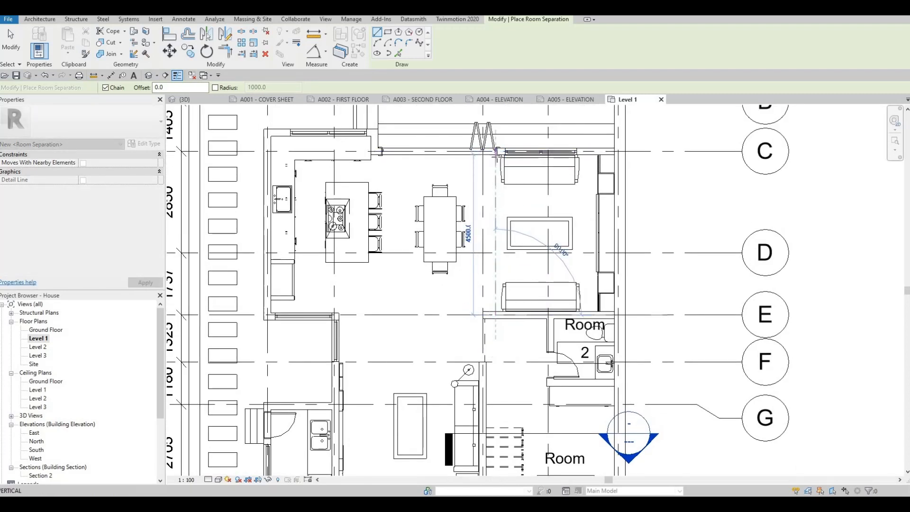
pyautogui.press('Escape')
pyautogui.press('Escape')
# Nudge the separation line beside the sofas two steps to the right, toward the end of the folding door opening.
pyautogui.scroll(1, 498, 172)
pyautogui.click(497, 174)
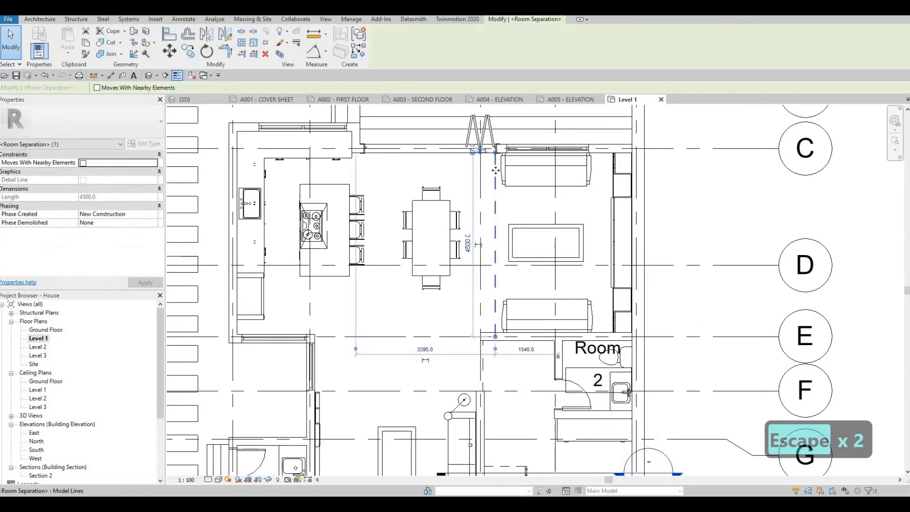
pyautogui.press('Escape')
pyautogui.press('Escape')
# Draw a vertical room separation line between the kitchen island stools and the dining table, from grid E to the folding door's end at grid C.
pyautogui.press('Escape')
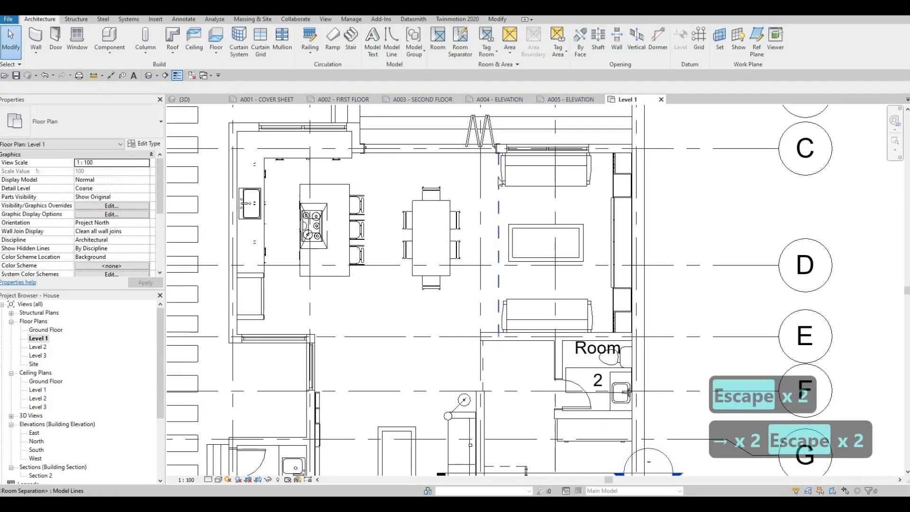
pyautogui.click(460, 40)
pyautogui.press('Escape')
pyautogui.click(460, 40)
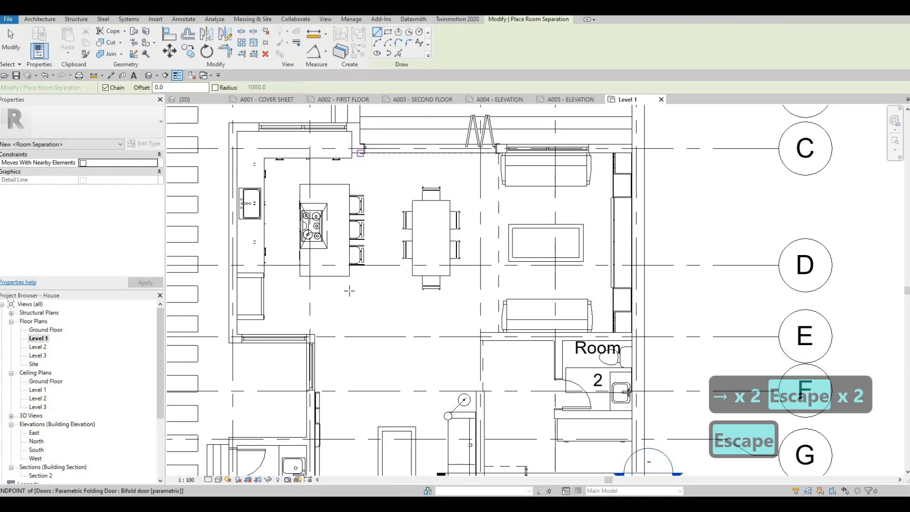
pyautogui.click(360, 334)
pyautogui.click(360, 153)
pyautogui.press('Escape')
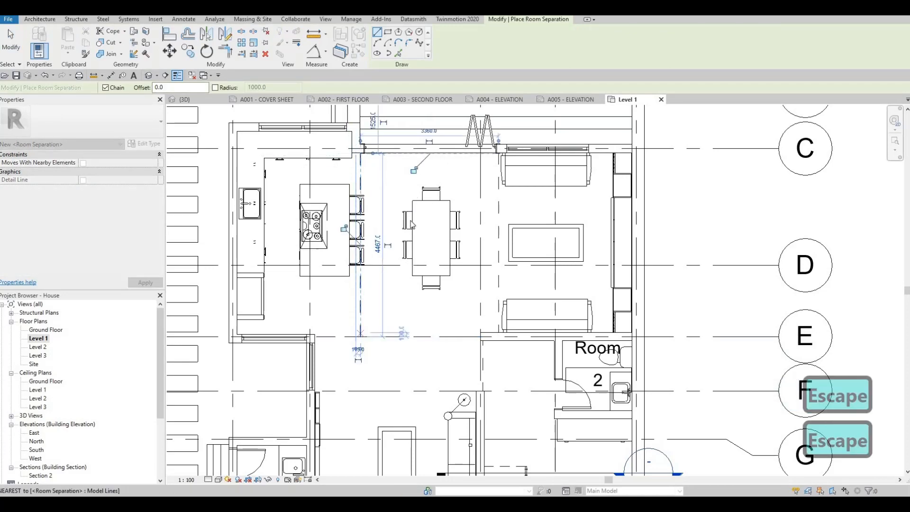
pyautogui.press('Escape')
pyautogui.scroll(-4, 412, 225)
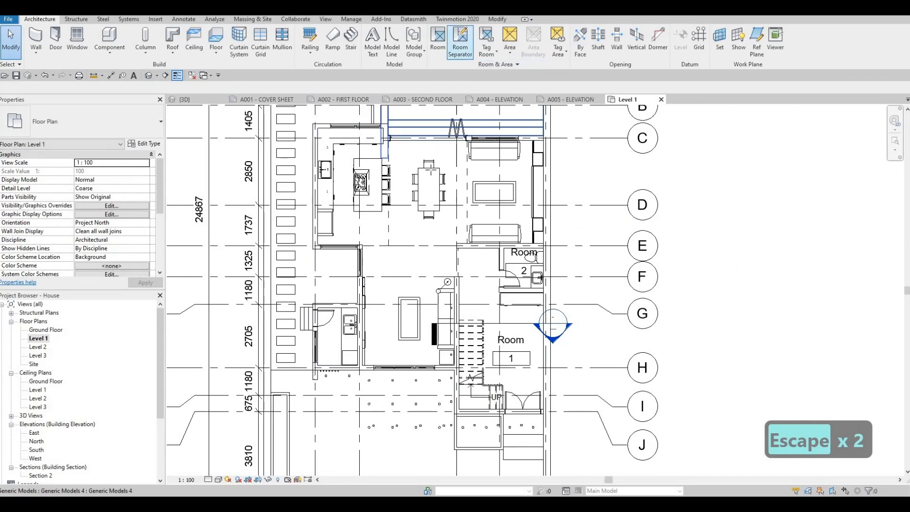
pyautogui.press('Escape')
pyautogui.press('Escape')
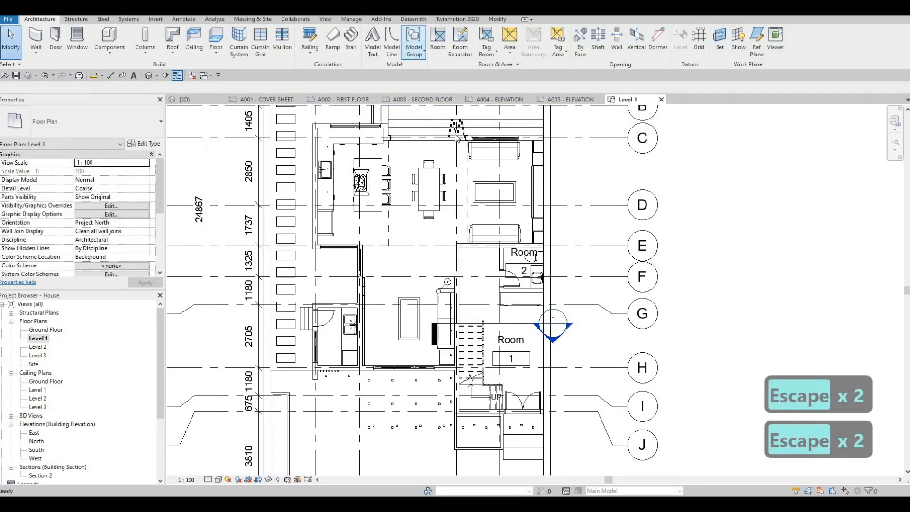
# Place tagged rooms in the dining, living, family and kitchen areas and in the small sink room beside the family area.
pyautogui.click(437, 40)
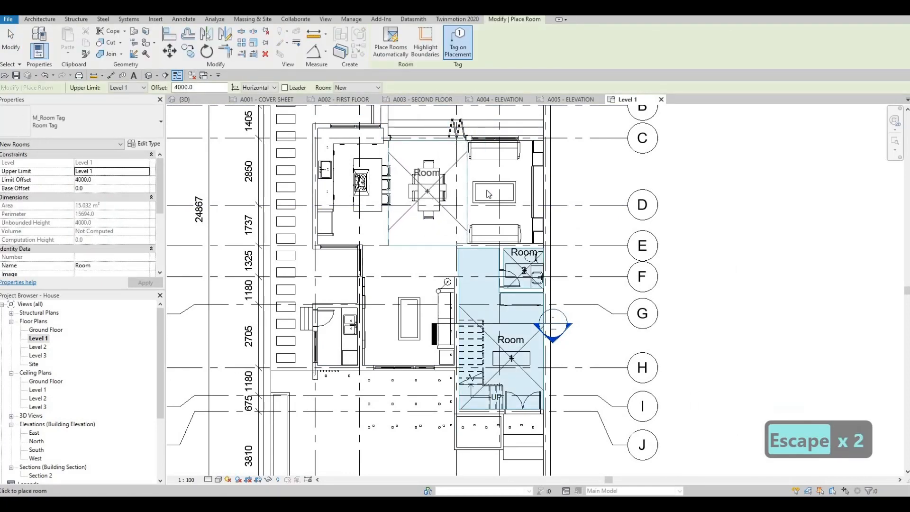
pyautogui.click(507, 193)
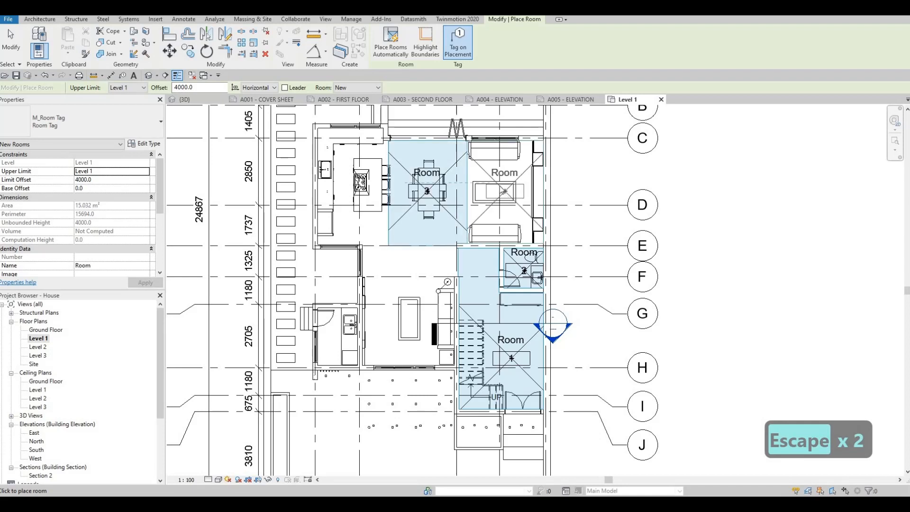
pyautogui.click(407, 321)
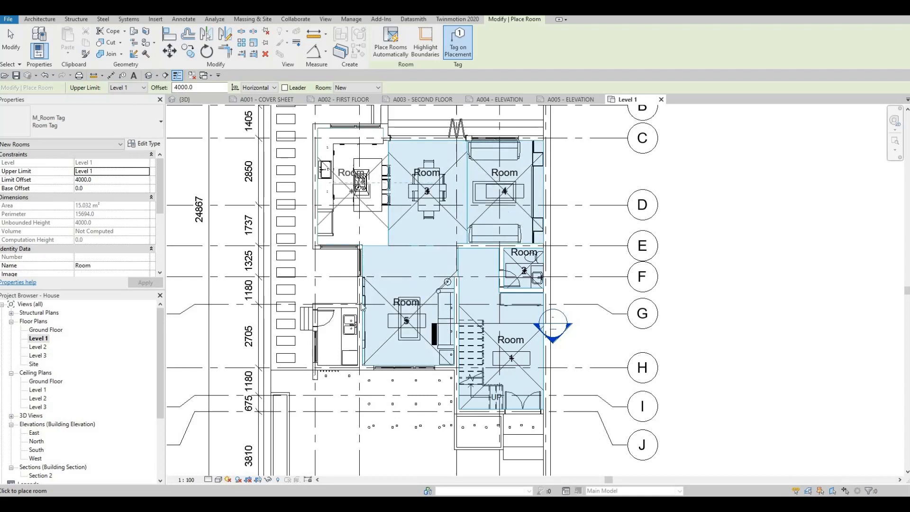
pyautogui.click(351, 191)
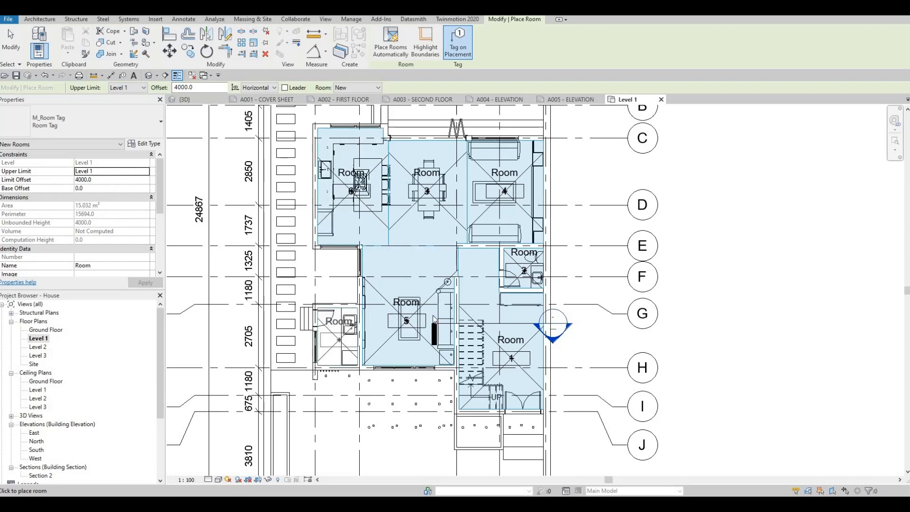
pyautogui.press('Escape')
pyautogui.press('Escape')
pyautogui.press('Escape')
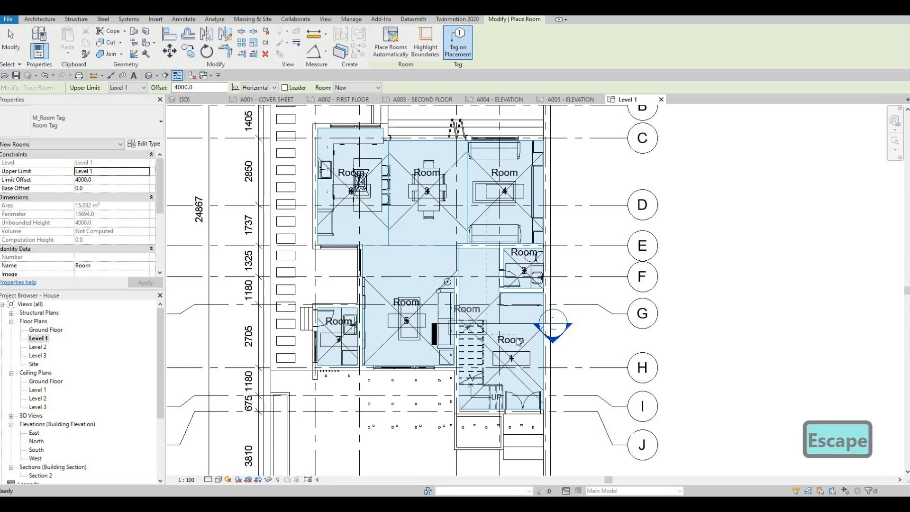
# Rename room 1 in the stair area as ENTRANCE through its tag.
pyautogui.scroll(1, 496, 338)
pyautogui.click(517, 340)
pyautogui.click(520, 338)
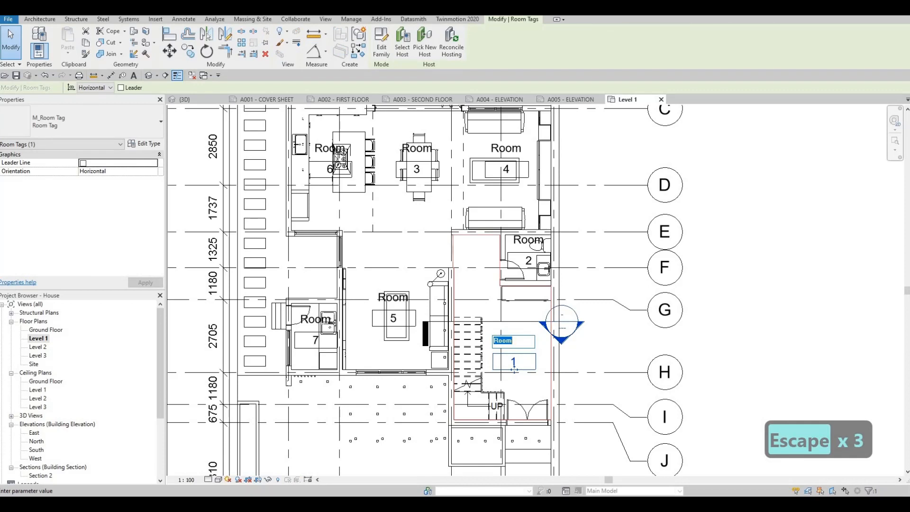
pyautogui.write('ENTRANCE')
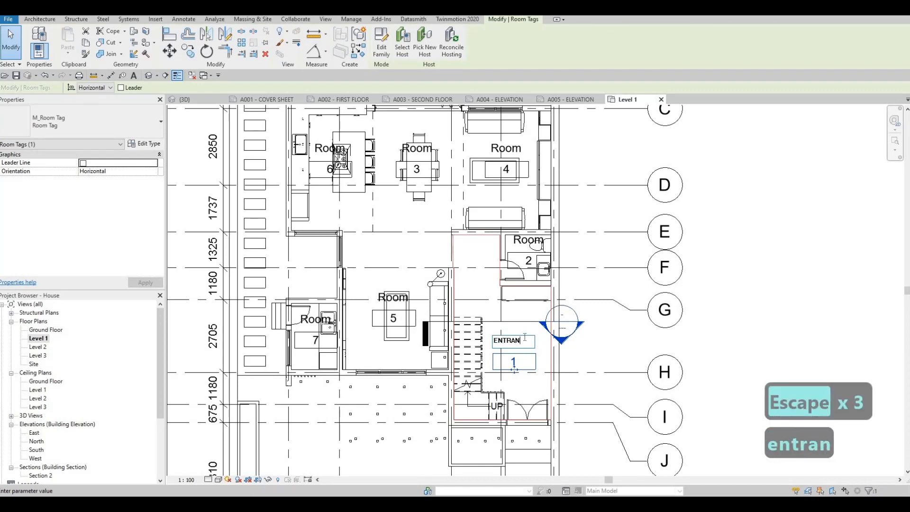
pyautogui.press('Escape')
pyautogui.press('Escape')
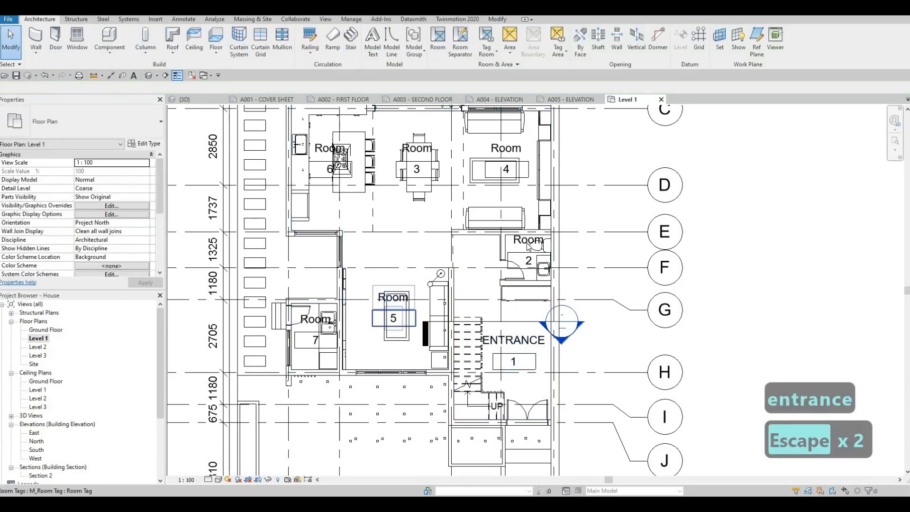
# Rename room 2, the bathroom, as PR through its tag.
pyautogui.click(529, 261)
pyautogui.click(528, 240)
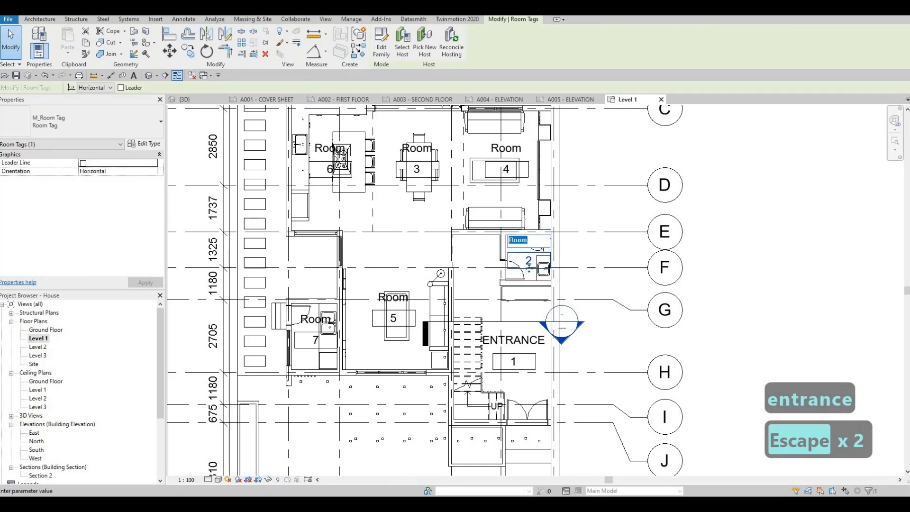
pyautogui.write('PR')
pyautogui.click(385, 295)
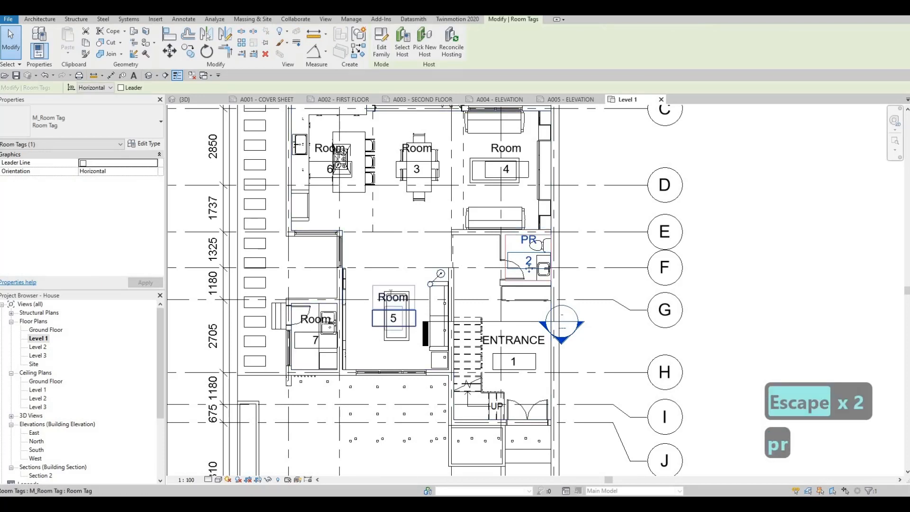
# Rename room 5, between the kitchen and the stair area, as FAMILY AREA.
pyautogui.click(386, 296)
pyautogui.click(385, 295)
pyautogui.write('FAMILY R')
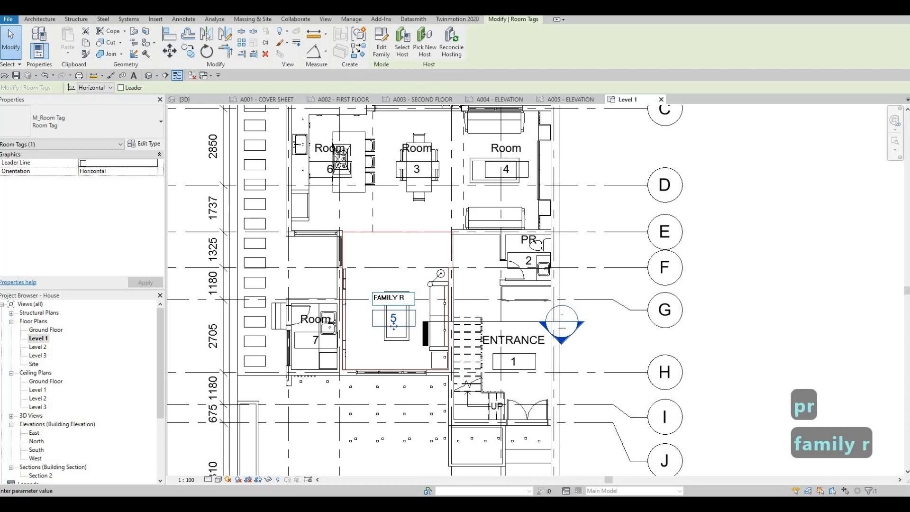
pyautogui.press('BackSpace')
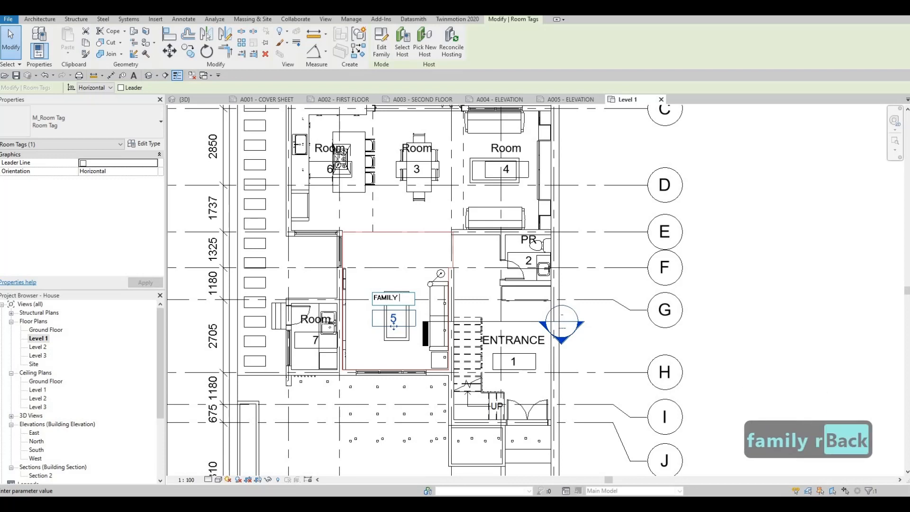
pyautogui.write('a')
pyautogui.press('BackSpace')
pyautogui.press('BackSpace')
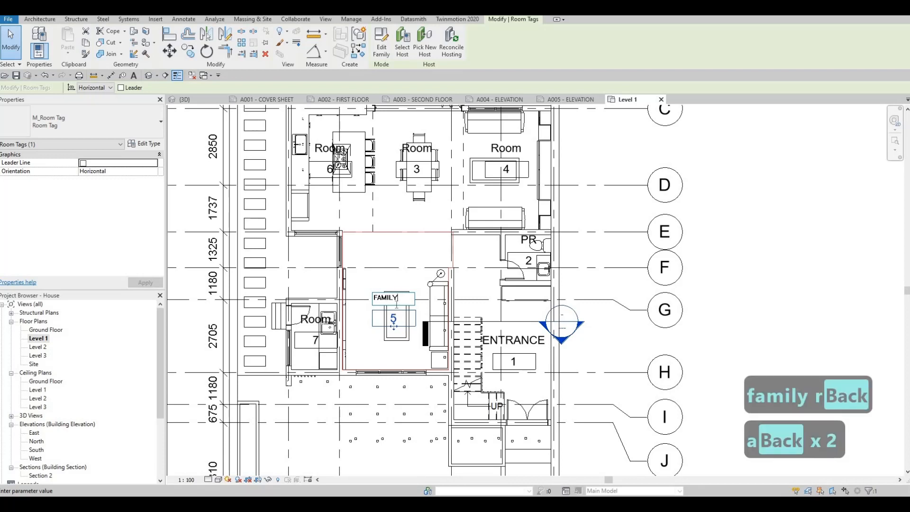
pyautogui.write('area')
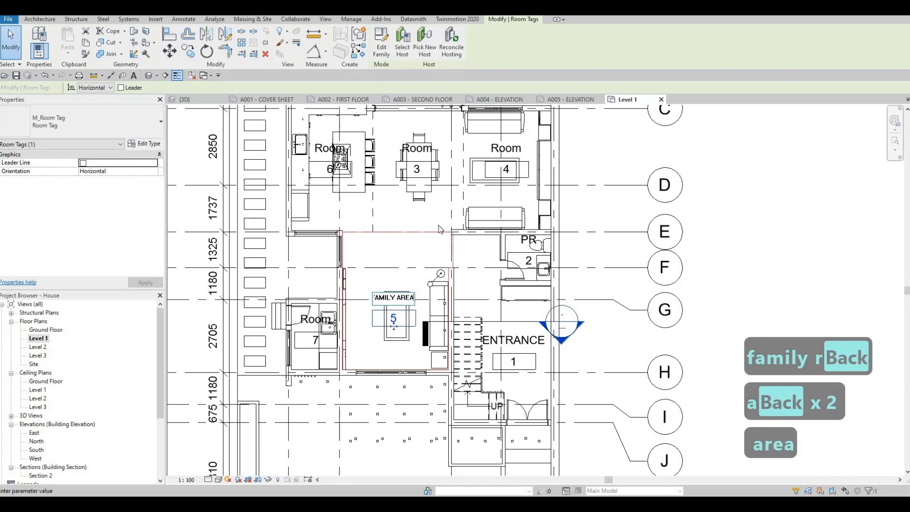
# Rename room 3 around the dining table as DINING and room 4 with the two sofas as LIVING.
pyautogui.click(434, 161)
pyautogui.doubleClick(423, 146)
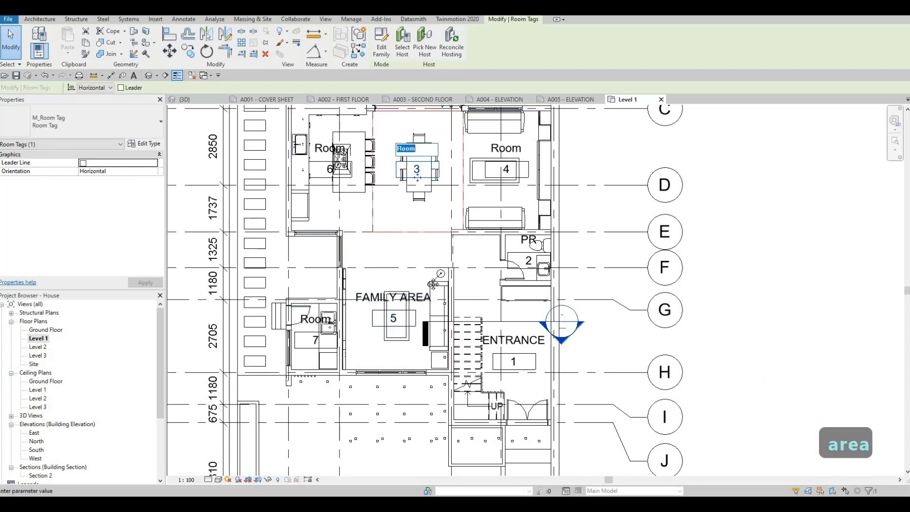
pyautogui.moveTo(427, 241); pyautogui.dragTo(409, 361, button='middle')
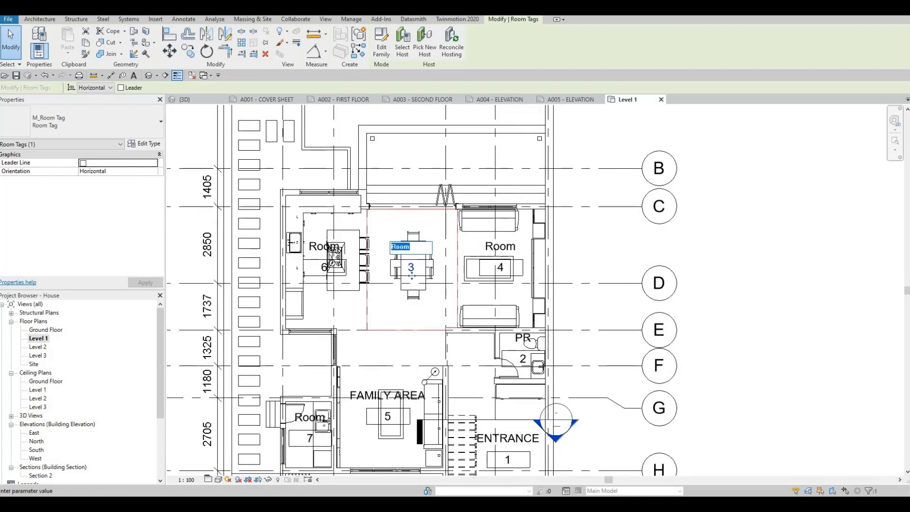
pyautogui.write('g')
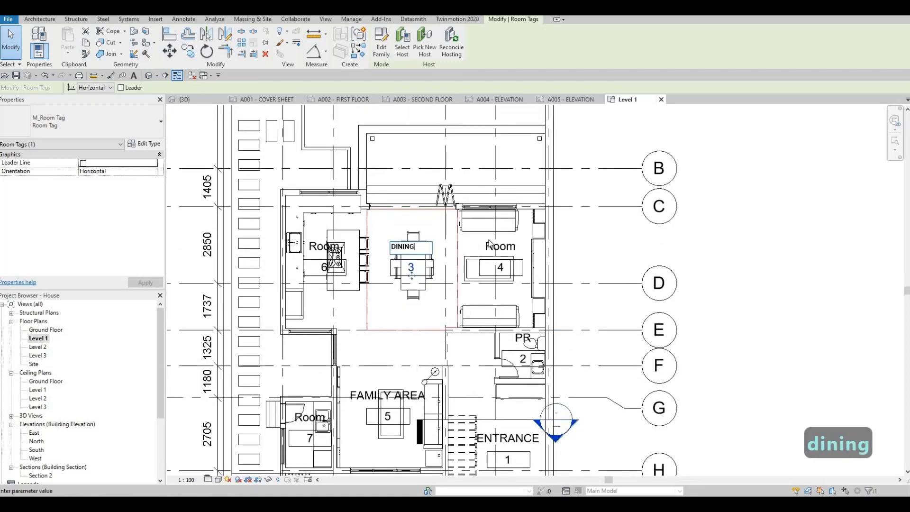
pyautogui.click(493, 247)
pyautogui.click(492, 247)
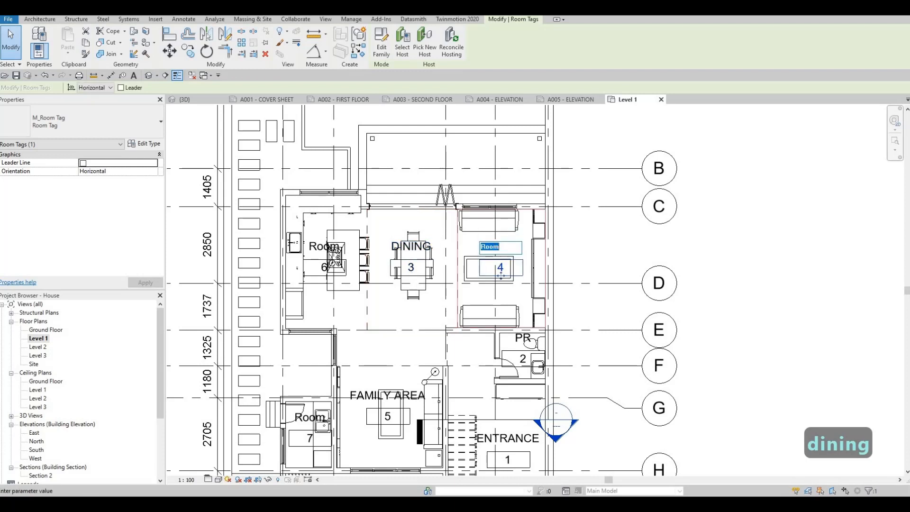
pyautogui.write('li')
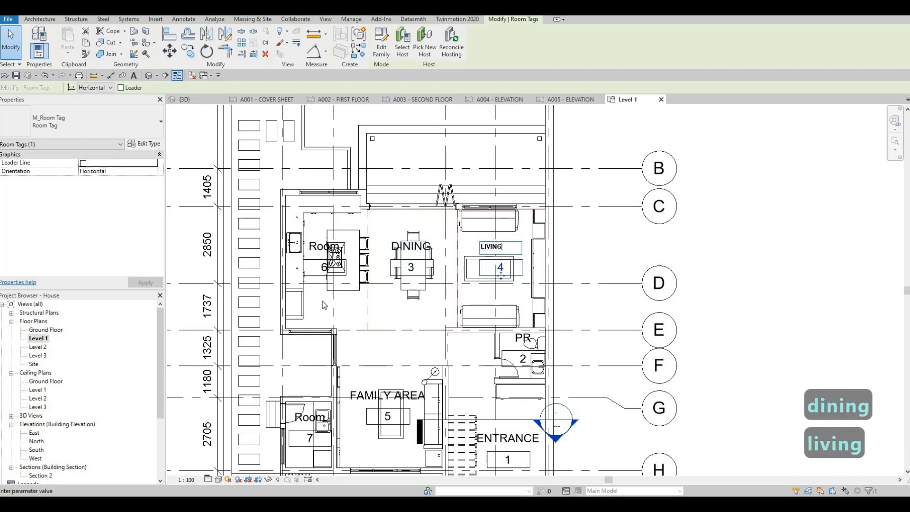
# Rename room 6 as KITCHEN and move its tag below the cooktop island, clear of the fixtures.
pyautogui.click(314, 249)
pyautogui.click(313, 246)
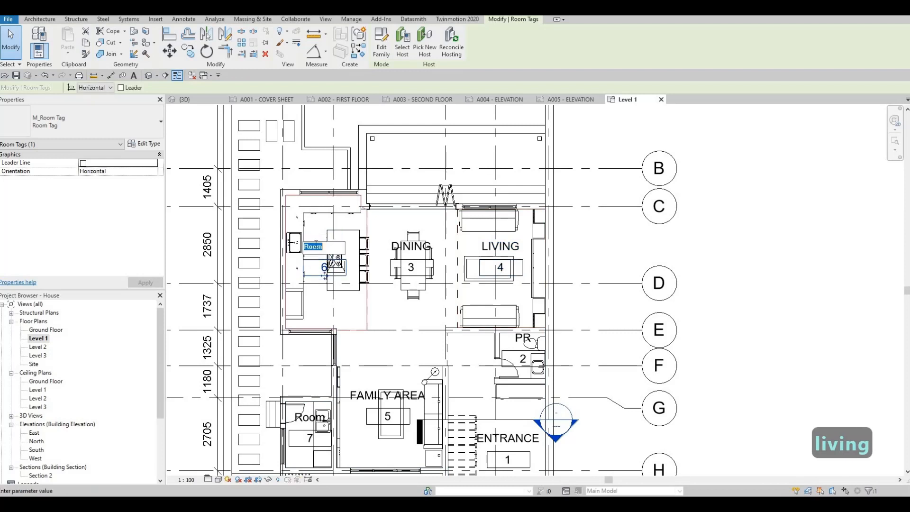
pyautogui.write('kitchen')
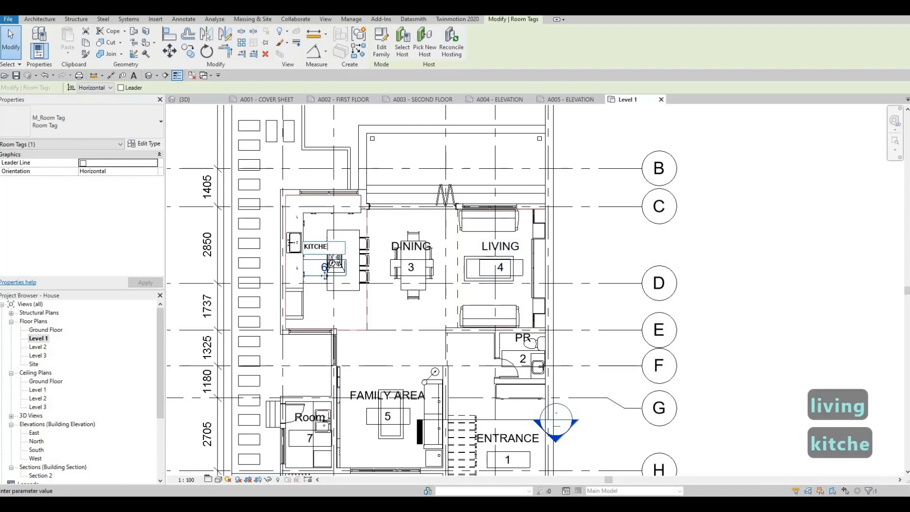
pyautogui.click(345, 285)
pyautogui.moveTo(344, 285); pyautogui.dragTo(354, 258, button='middle')
pyautogui.moveTo(343, 284); pyautogui.dragTo(353, 323)
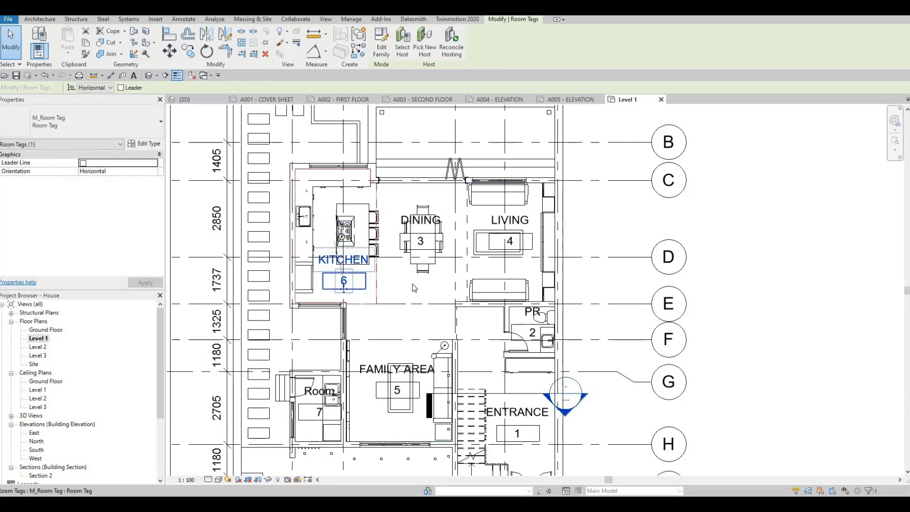
pyautogui.scroll(-2, 389, 337)
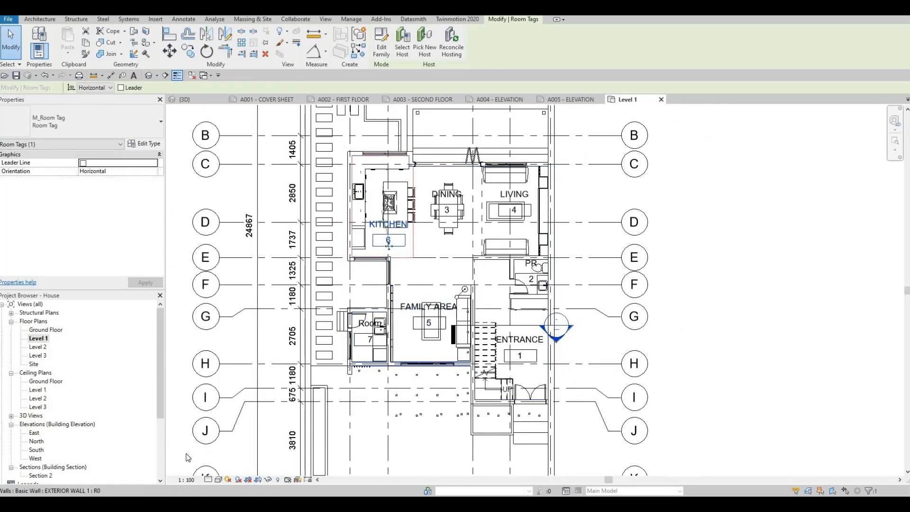
pyautogui.scroll(4, 385, 330)
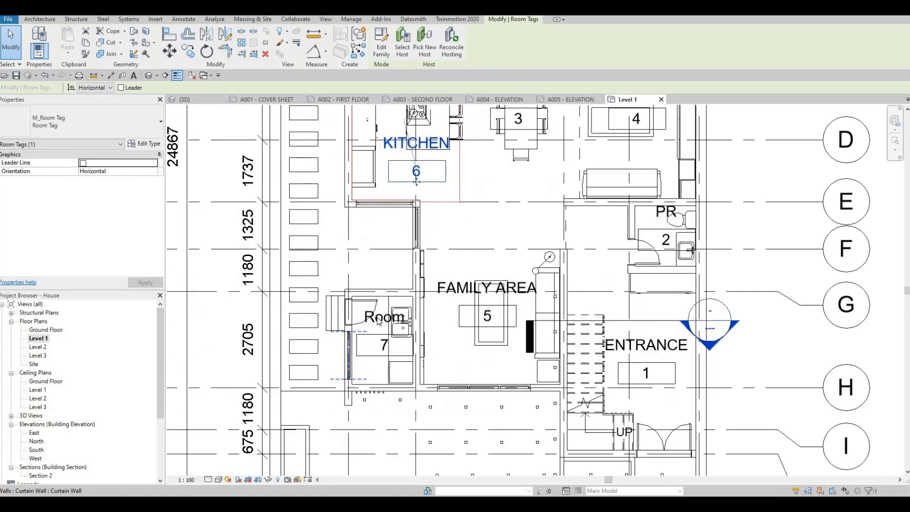
# Rename room 7, the small room with the sink beside the family area, as LAUNDRY ROOM through its tag.
pyautogui.click(382, 327)
pyautogui.click(380, 324)
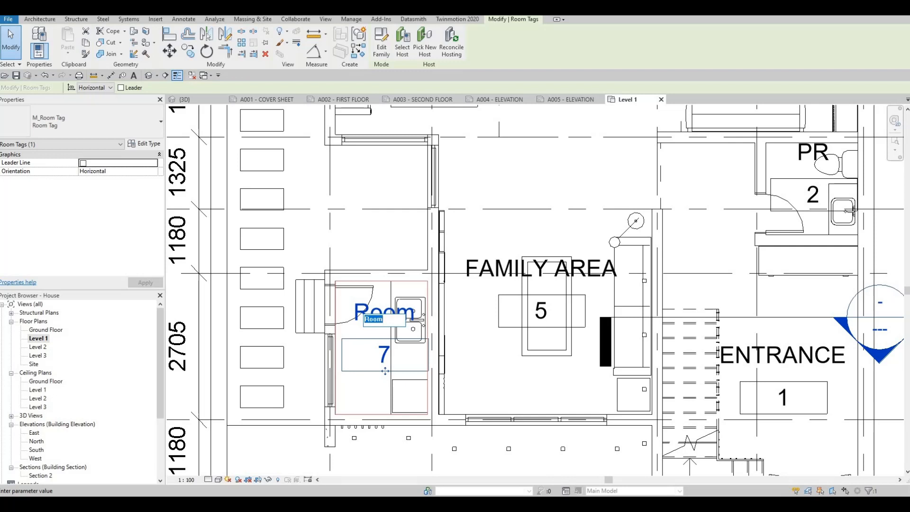
pyautogui.write('W')
pyautogui.press('BackSpace')
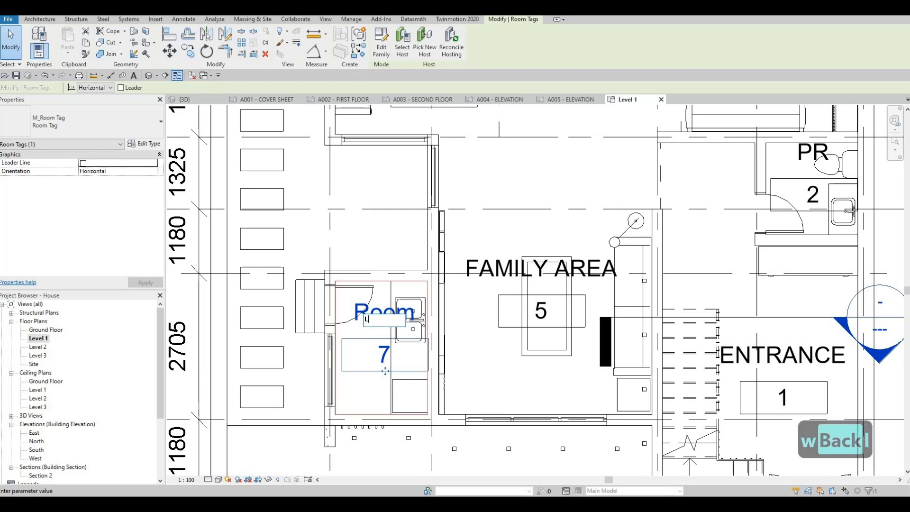
pyautogui.write('LAUNDRY ROOM')
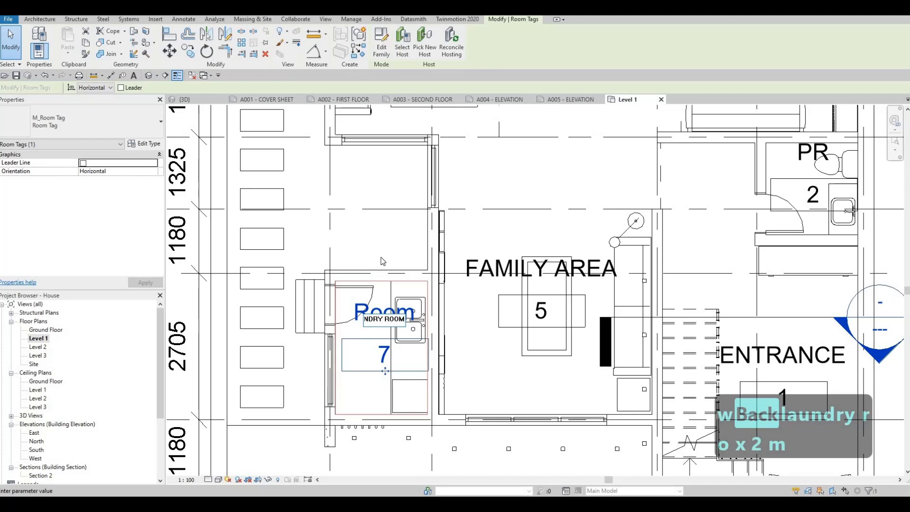
pyautogui.click(383, 261)
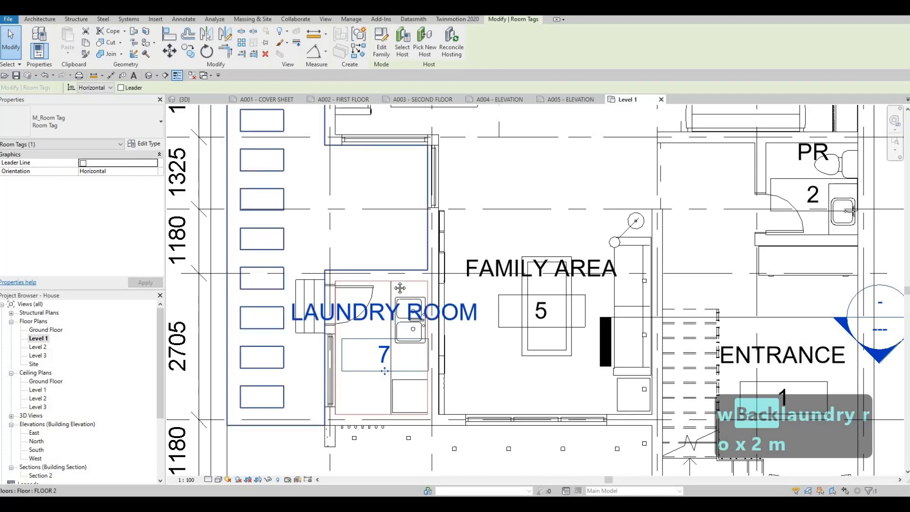
pyautogui.scroll(-4, 382, 297)
pyautogui.press('Escape')
pyautogui.press('Escape')
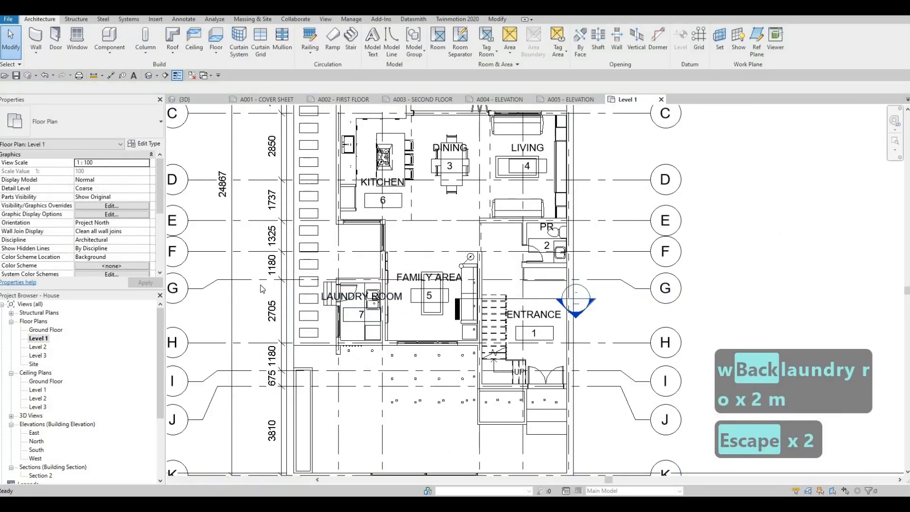
# Open the Level 2 floor plan and place tagged rooms in the walk-in closet, the bedroom beside it and the double-sink bathroom.
pyautogui.doubleClick(38, 347)
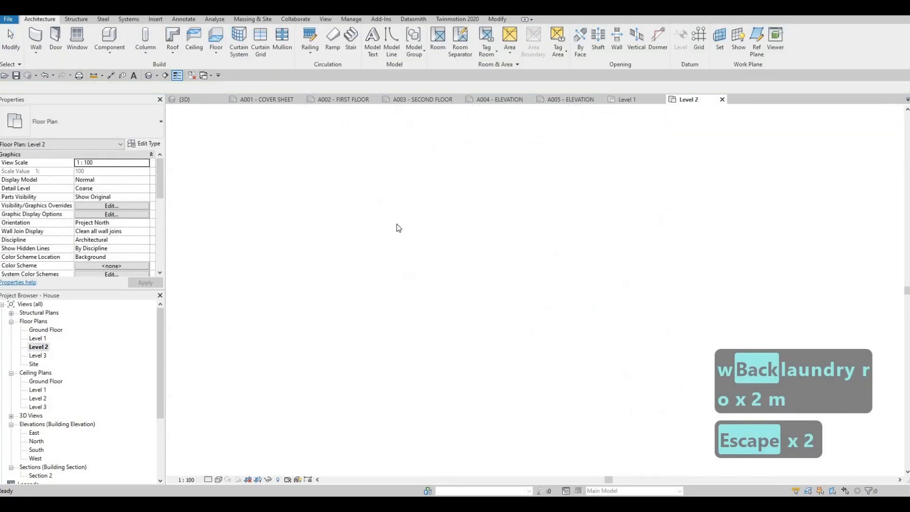
pyautogui.click(438, 40)
pyautogui.moveTo(461, 162); pyautogui.dragTo(444, 248, button='middle')
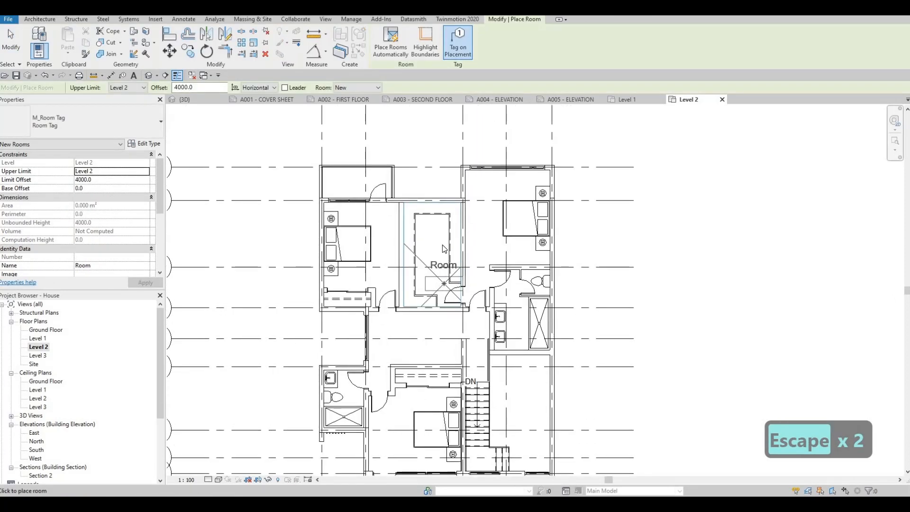
pyautogui.click(439, 223)
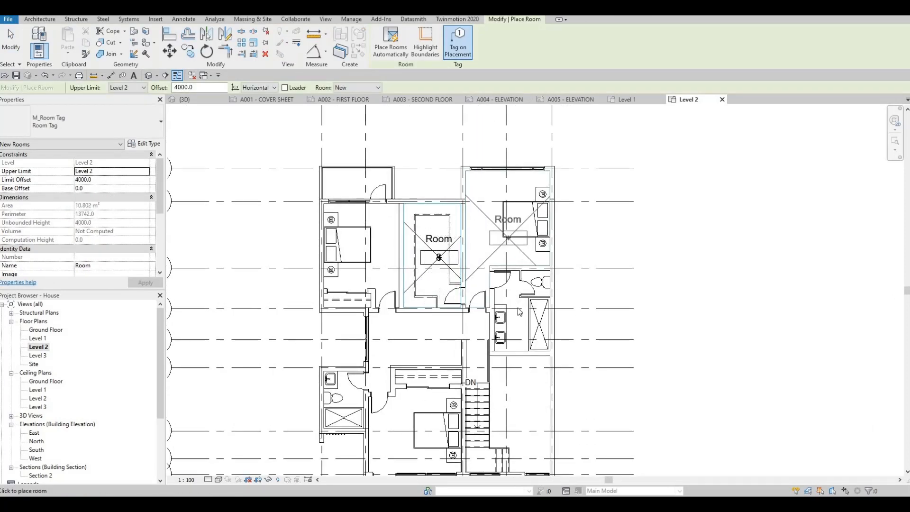
pyautogui.click(507, 231)
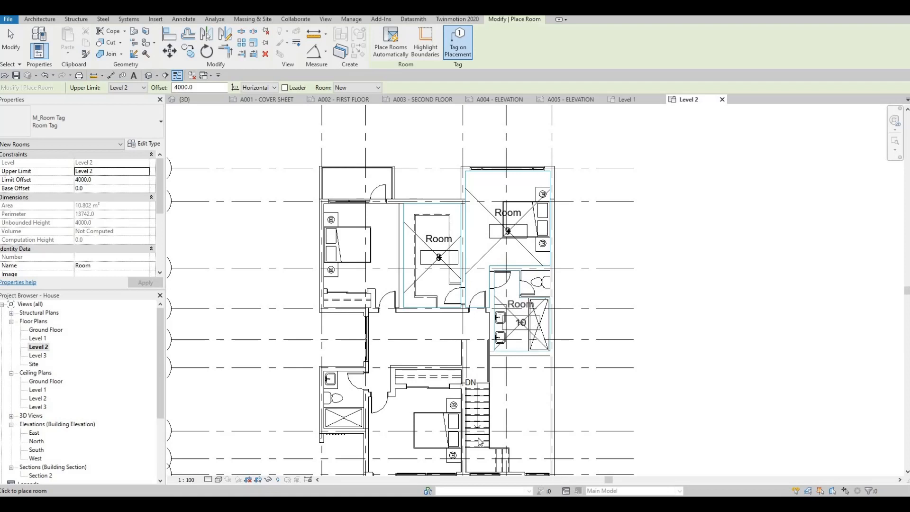
pyautogui.click(480, 442)
# Place tagged rooms in the corridor, the bedroom beside the stairs, the small bathroom and the remaining bedroom next to the walk-in closet.
pyautogui.moveTo(442, 339); pyautogui.dragTo(472, 271, button='middle')
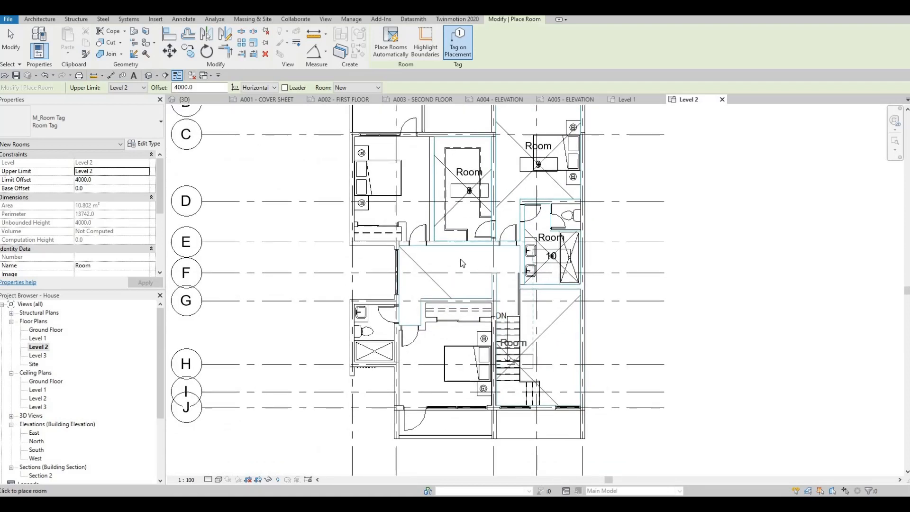
pyautogui.click(470, 274)
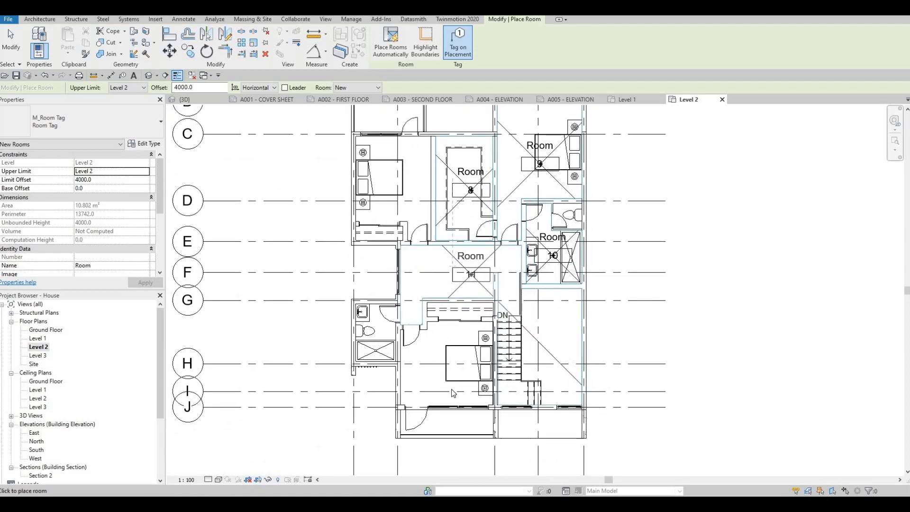
pyautogui.click(450, 375)
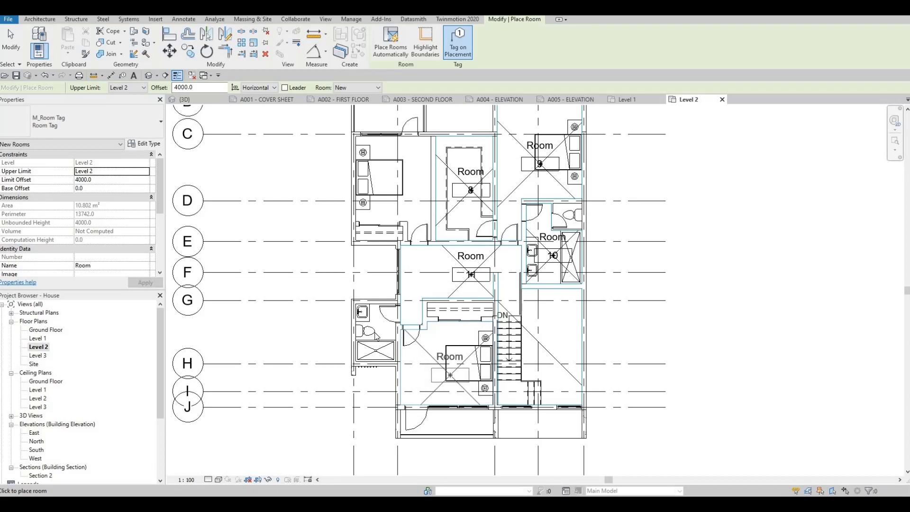
pyautogui.click(376, 334)
pyautogui.click(400, 184)
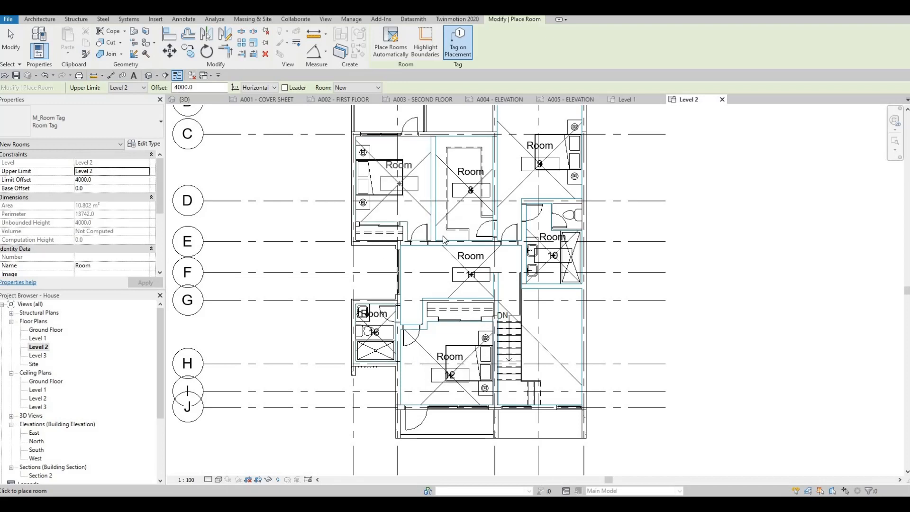
pyautogui.moveTo(442, 233); pyautogui.dragTo(437, 260, button='middle')
pyautogui.press('Escape')
pyautogui.press('Escape')
pyautogui.press('Escape')
# Rename room 9, the bedroom adjoining the double-sink bathroom, as MASTER'S BEDROOM.
pyautogui.scroll(1, 540, 272)
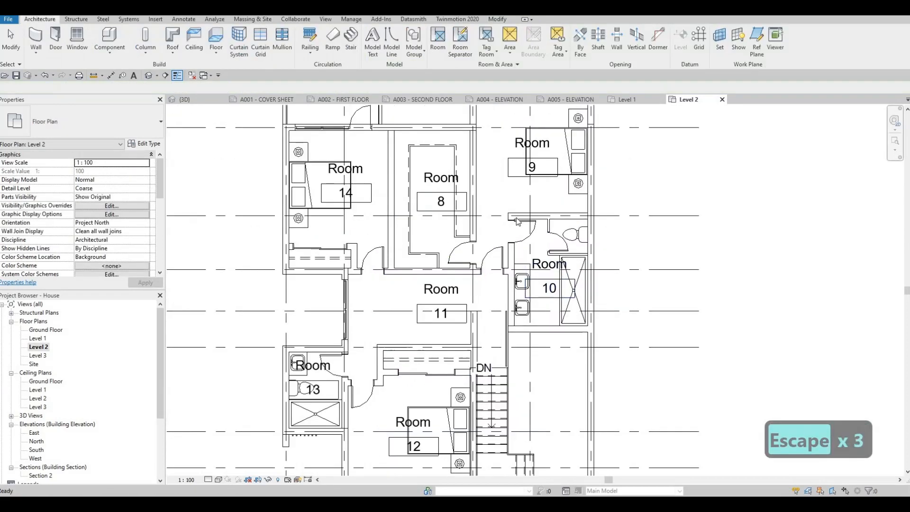
pyautogui.moveTo(543, 137); pyautogui.dragTo(525, 192, button='middle')
pyautogui.doubleClick(526, 196)
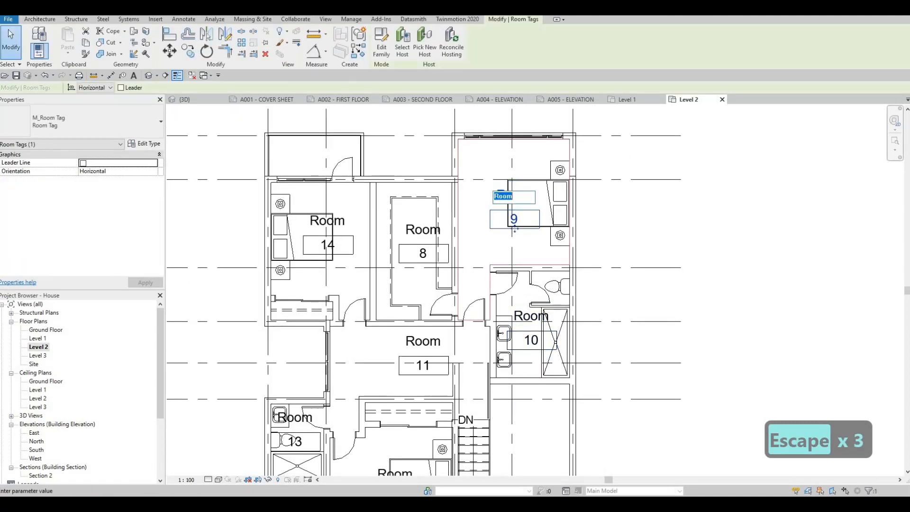
pyautogui.write('MASTER')
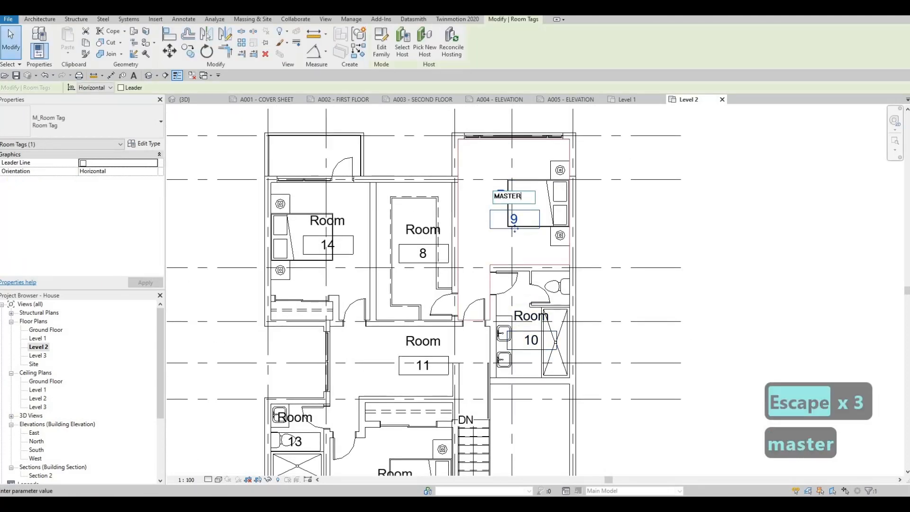
pyautogui.write("'S")
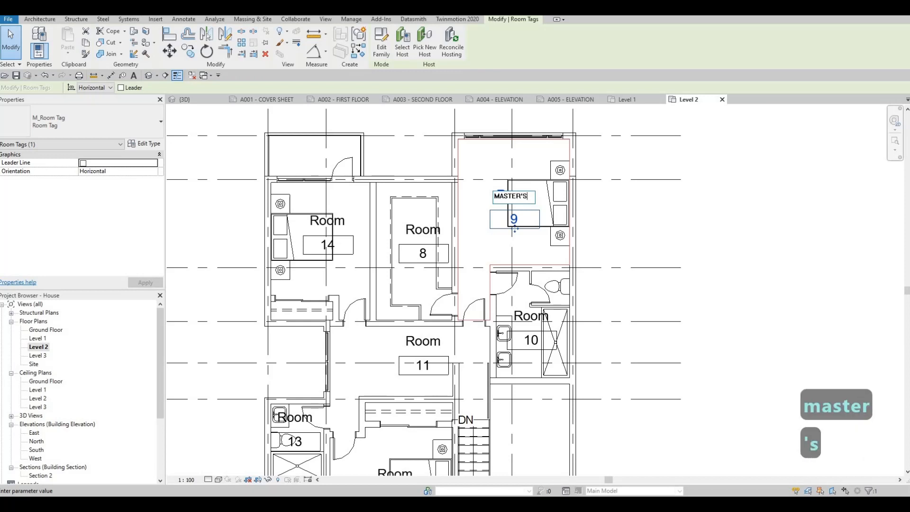
pyautogui.write(' BEDROOM')
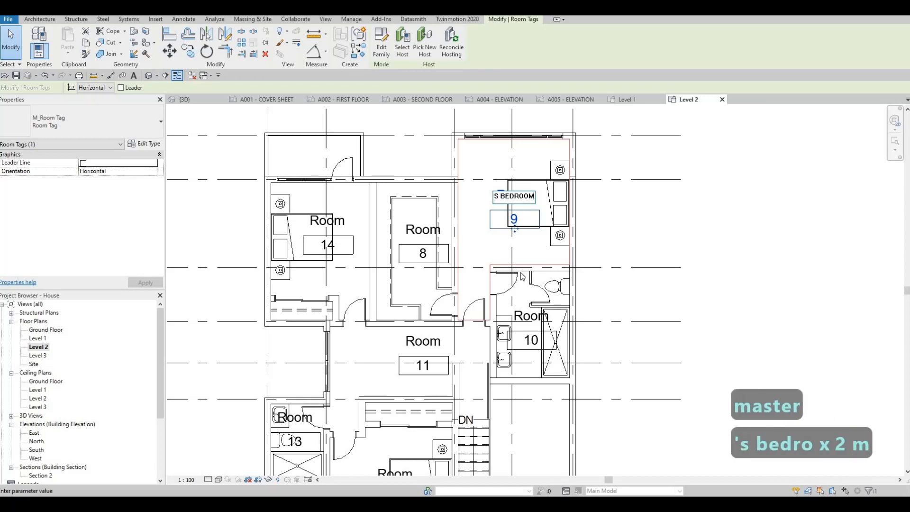
# Rename room 10, the double-sink bathroom below the master's bedroom, as ENSUITE.
pyautogui.click(527, 314)
pyautogui.click(528, 313)
pyautogui.click(527, 315)
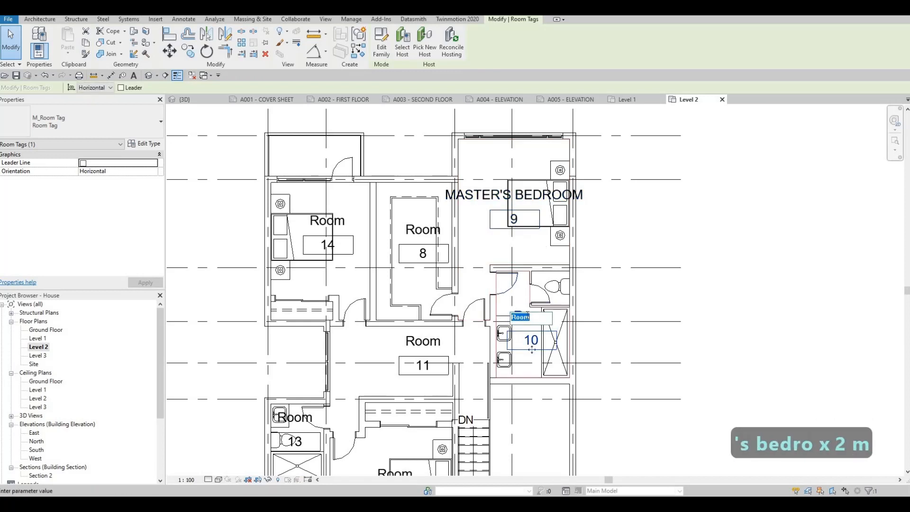
pyautogui.write('ENSU')
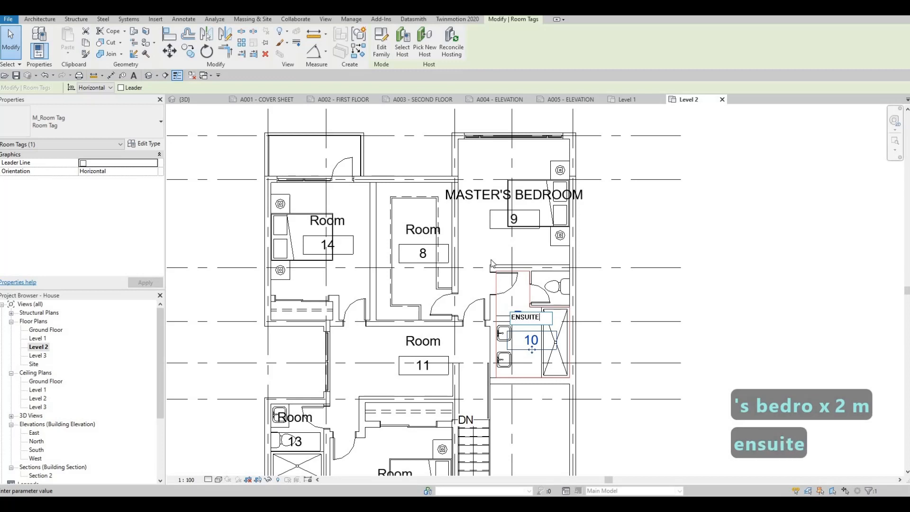
pyautogui.write('ITE')
# Rename room 8, the closet between the two upper bedrooms, as W.I.C.
pyautogui.click(417, 231)
pyautogui.click(417, 231)
pyautogui.click(417, 231)
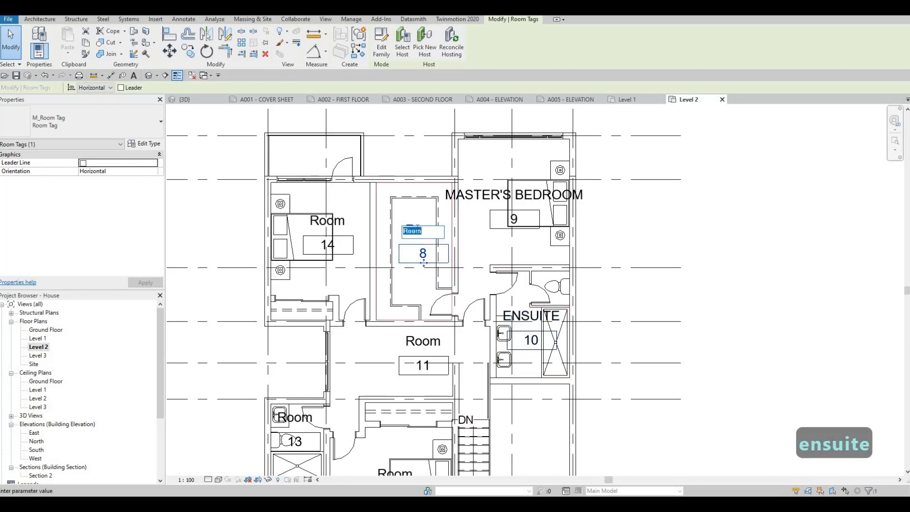
pyautogui.write('w.')
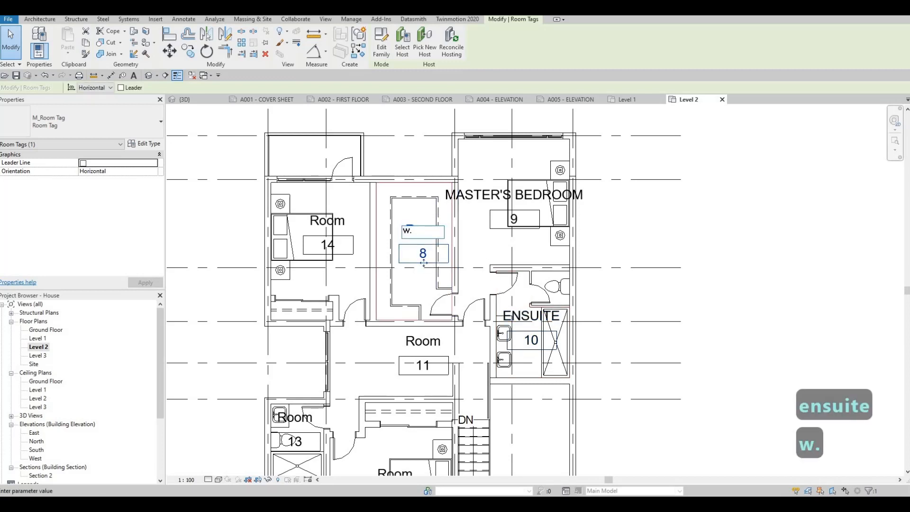
pyautogui.write('i.c.')
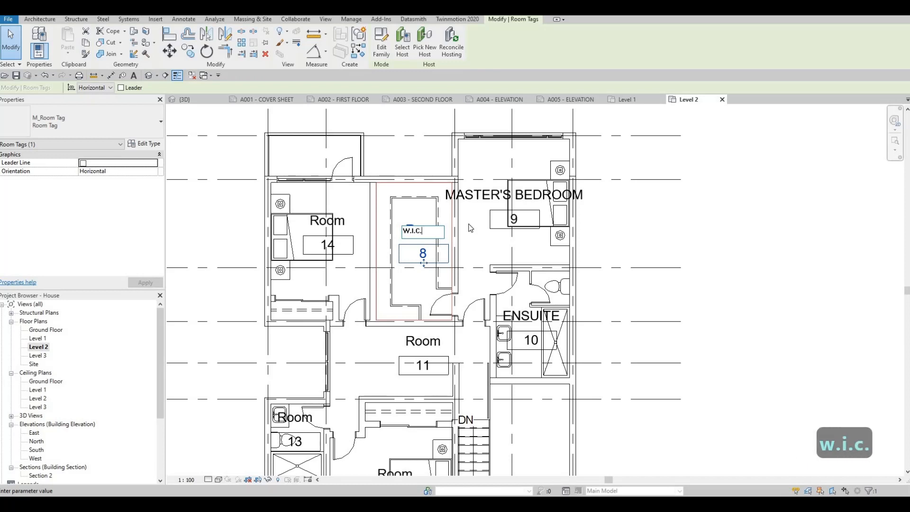
# Rename room 14, the bedroom on the other side of the walk-in closet, as BEDROOM 1.
pyautogui.click(327, 221)
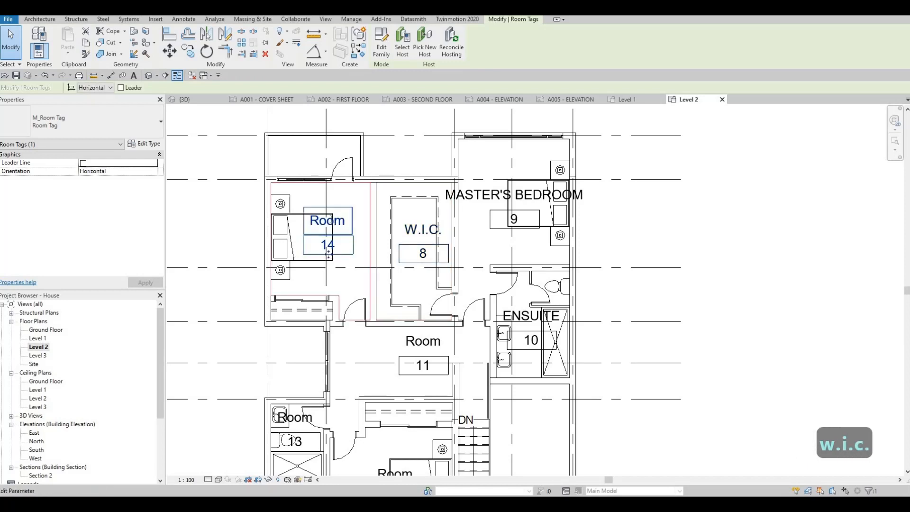
pyautogui.click(317, 222)
pyautogui.write('bedroom 1')
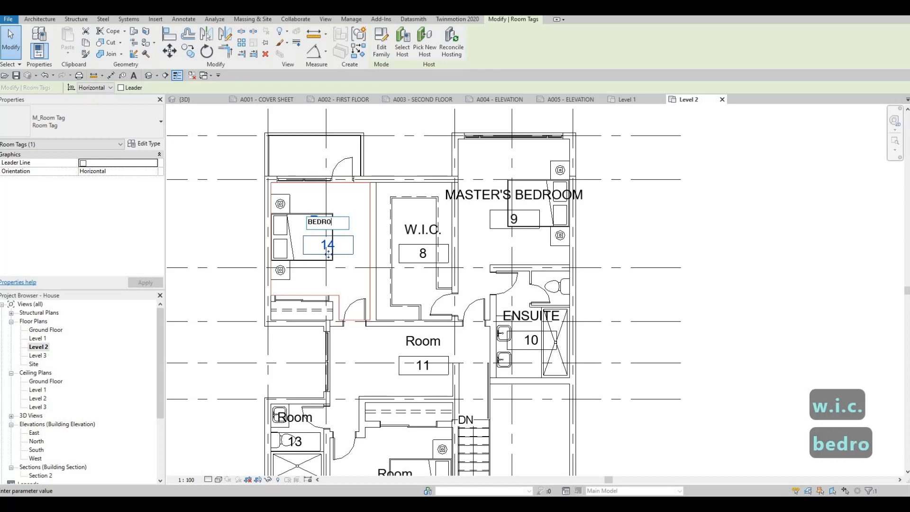
# Rename room 11, the circulation space leading to the stairs, as CORRIDOR.
pyautogui.click(428, 350)
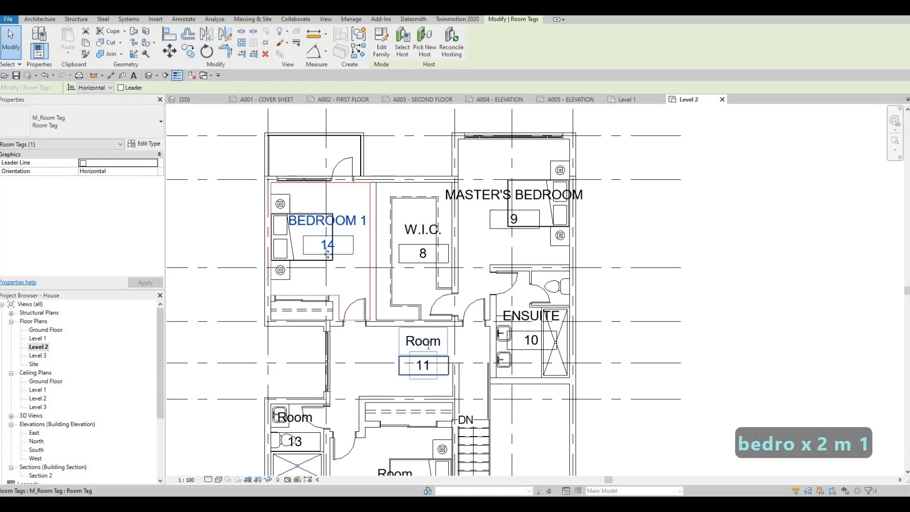
pyautogui.click(428, 344)
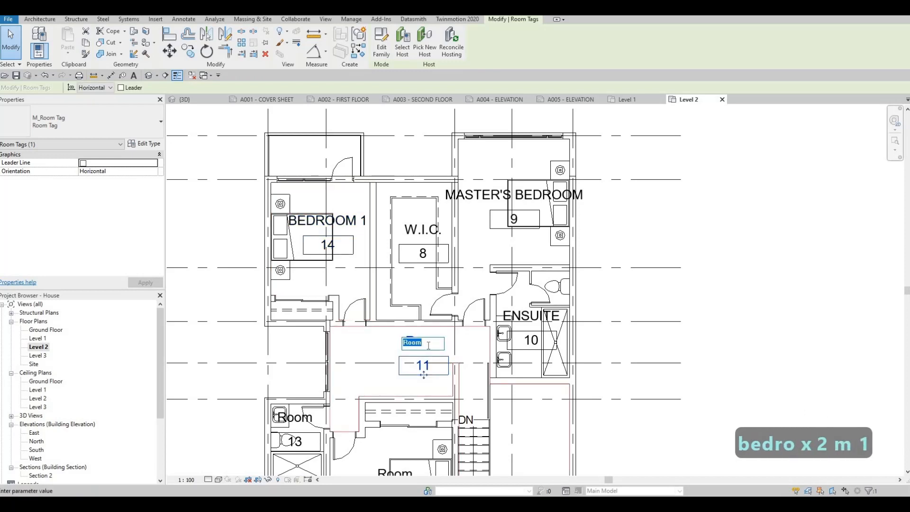
pyautogui.write('coor')
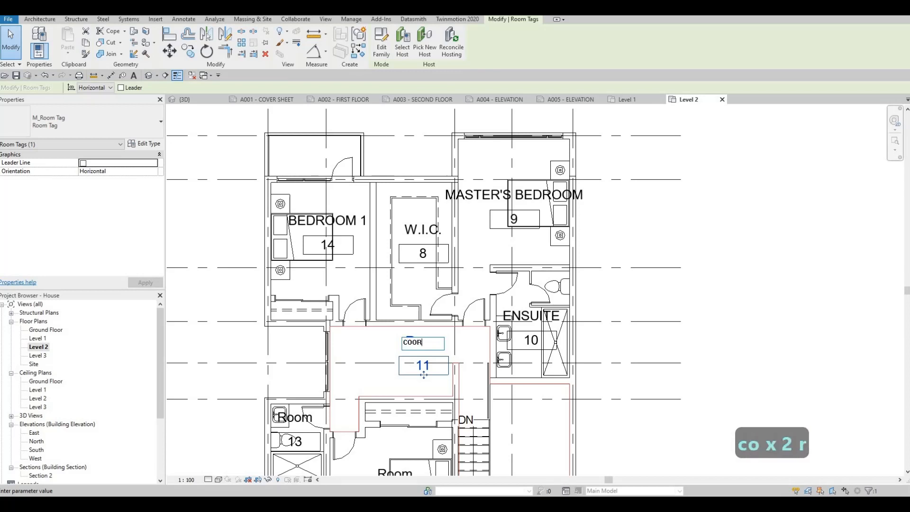
pyautogui.write('didor')
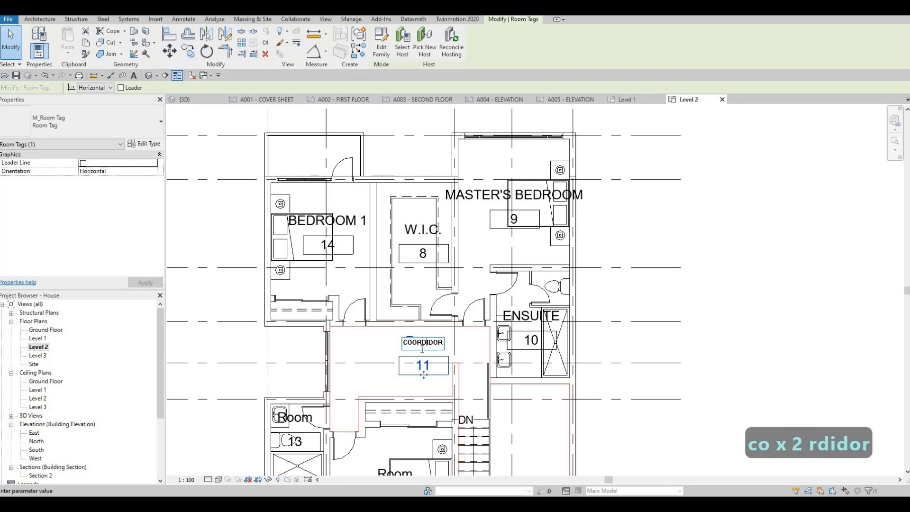
pyautogui.press('BackSpace')
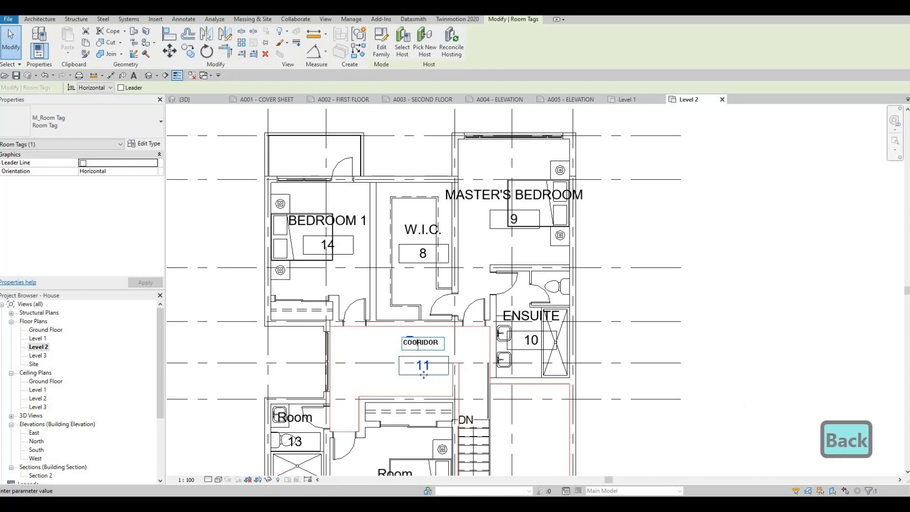
pyautogui.press('BackSpace')
pyautogui.write('r')
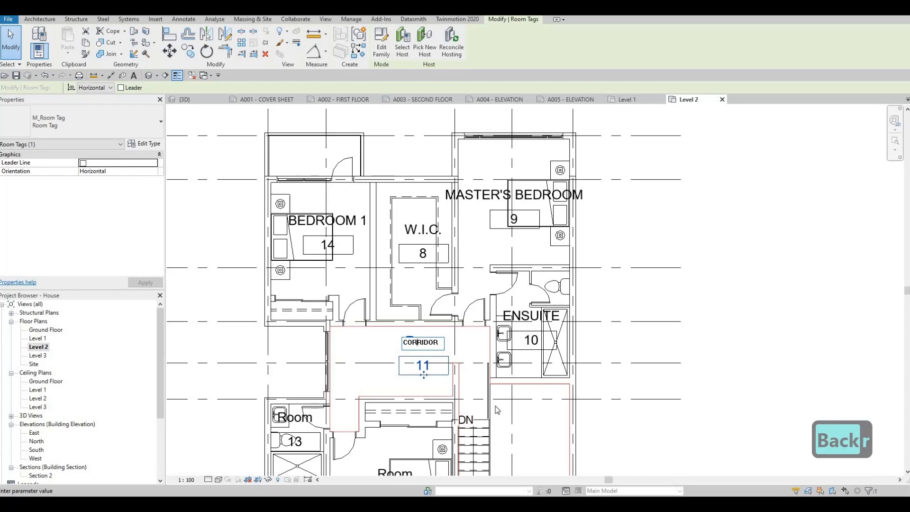
pyautogui.click(509, 349)
pyautogui.scroll(1, 509, 349)
pyautogui.moveTo(508, 349); pyautogui.dragTo(481, 233, button='middle')
pyautogui.press('Escape')
pyautogui.press('Escape')
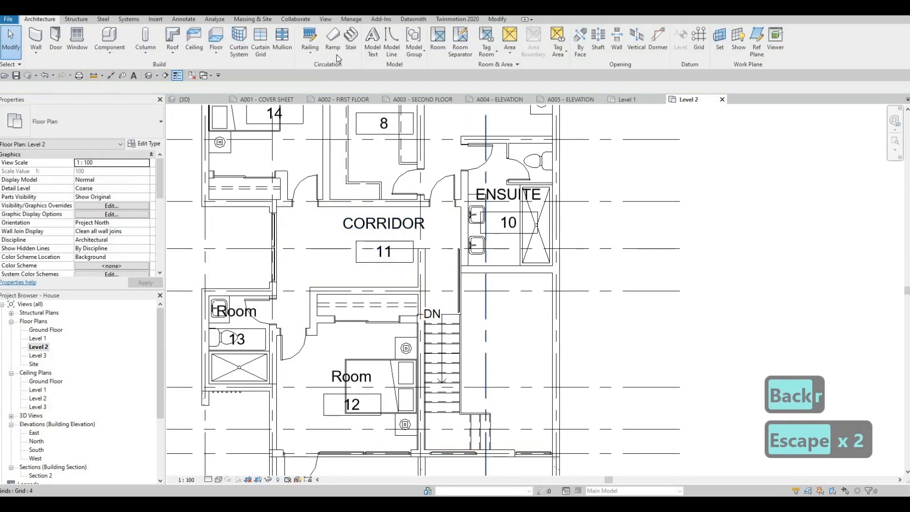
# Draw a room separation line along grid G across the head of the stairs to divide the corridor from the stair area.
pyautogui.click(456, 47)
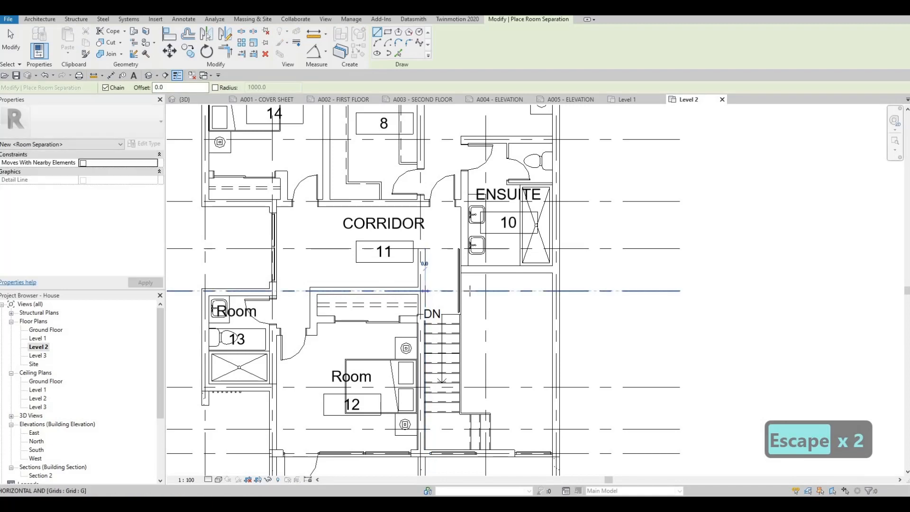
pyautogui.click(468, 289)
pyautogui.press('Escape')
pyautogui.press('Escape')
pyautogui.press('Escape')
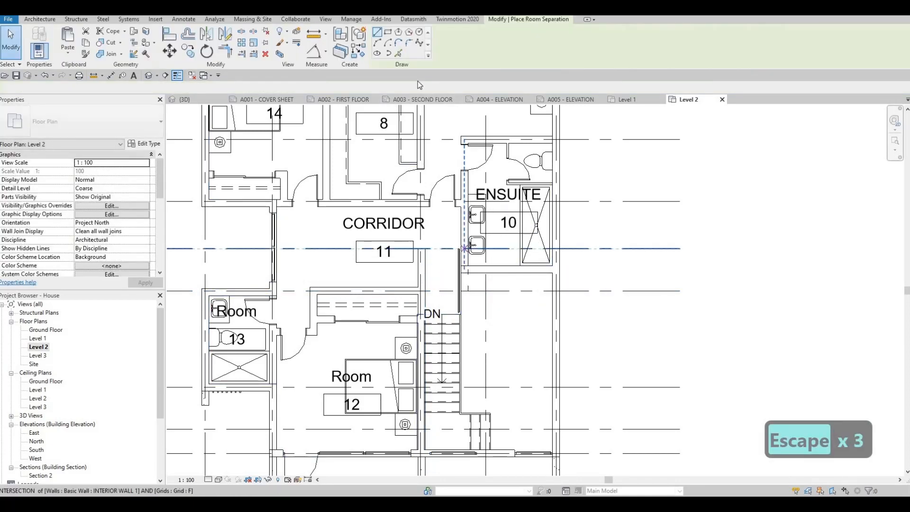
pyautogui.press('Escape')
pyautogui.press('Escape')
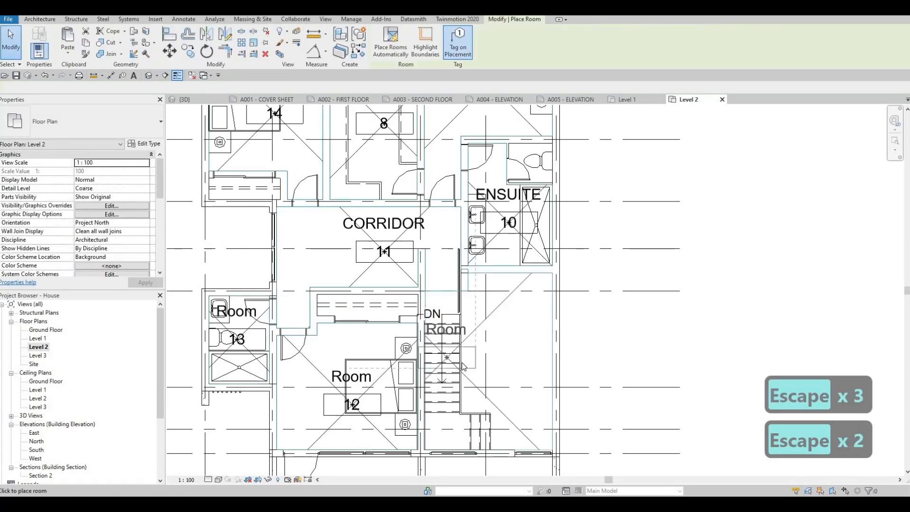
# Place a tagged room in the stair area and rename it as STAIRS.
pyautogui.click(469, 345)
pyautogui.press('Escape')
pyautogui.press('Escape')
pyautogui.click(471, 340)
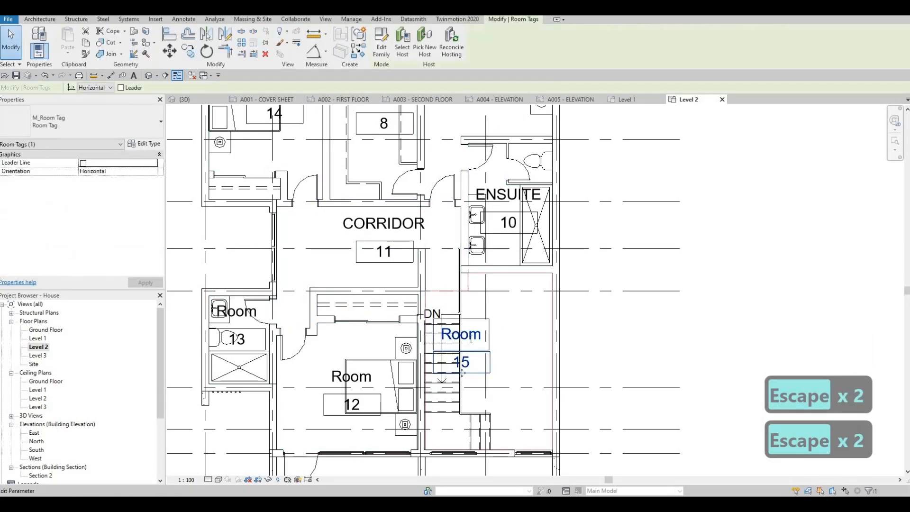
pyautogui.click(472, 338)
pyautogui.write('STAI')
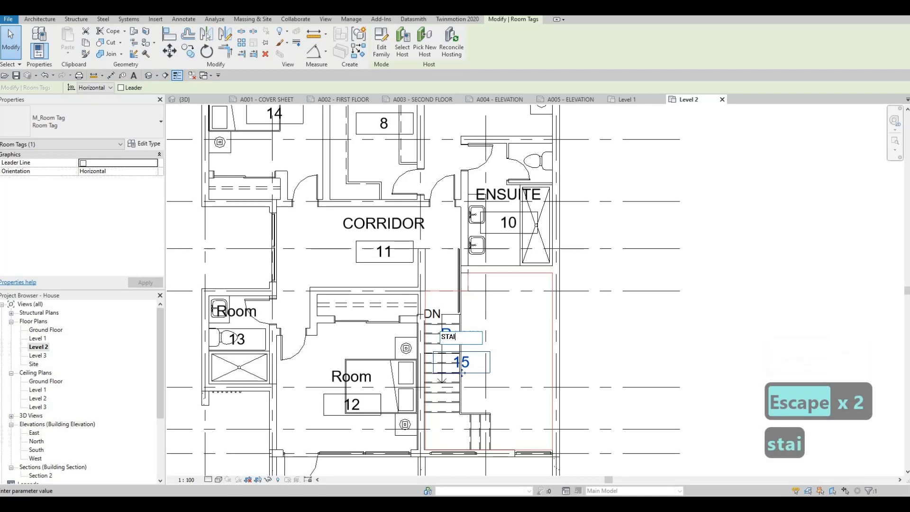
pyautogui.click(525, 356)
pyautogui.moveTo(512, 383); pyautogui.dragTo(537, 361, button='middle')
pyautogui.press('Escape')
pyautogui.press('Escape')
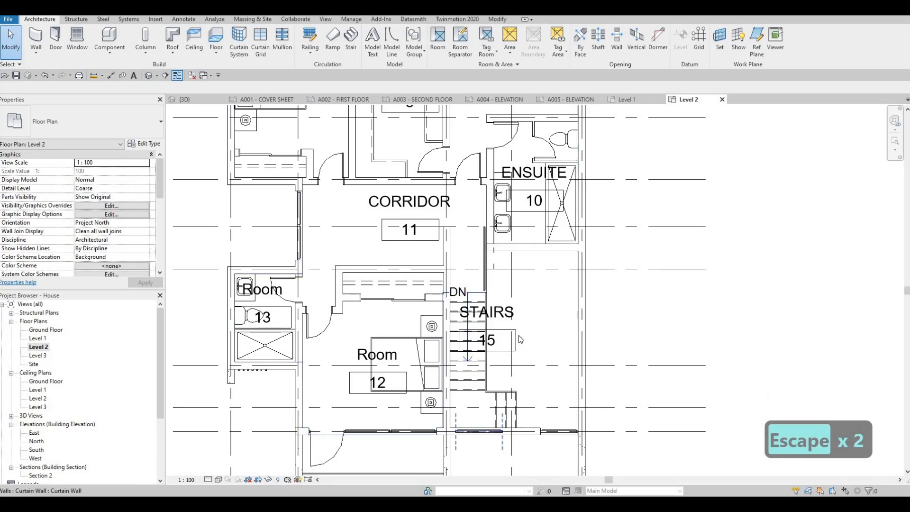
# Rename room 13, the bathroom beside the corridor, as SHARED WASHROOM.
pyautogui.moveTo(268, 298); pyautogui.dragTo(388, 314, button='middle')
pyautogui.press('Escape')
pyautogui.press('Escape')
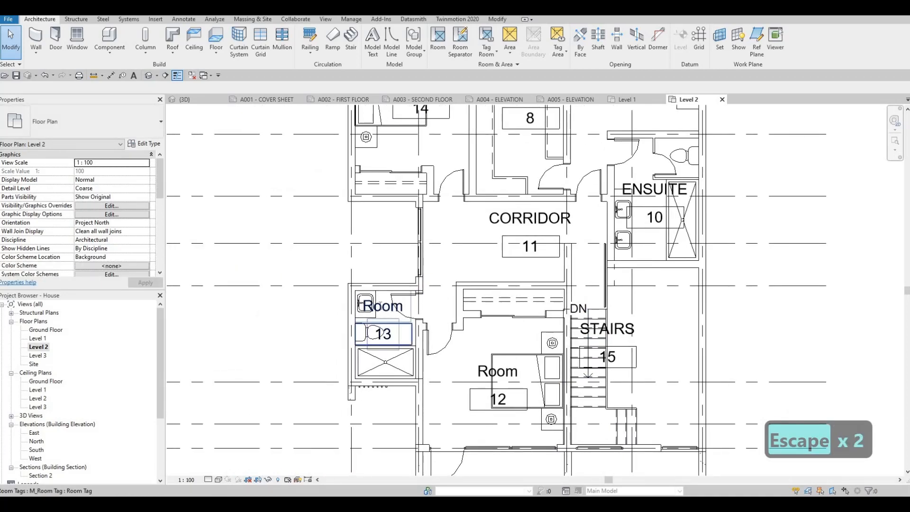
pyautogui.click(383, 333)
pyautogui.click(372, 308)
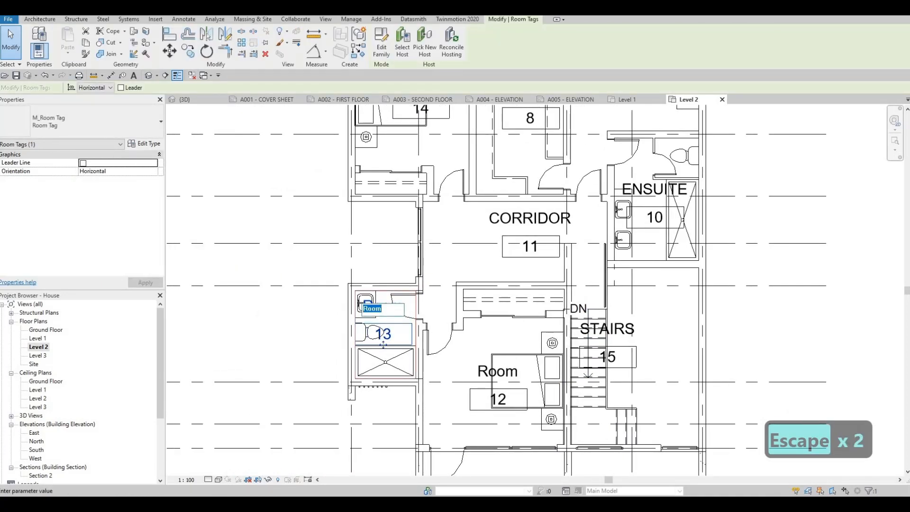
pyautogui.write('SHARED WASHROOM')
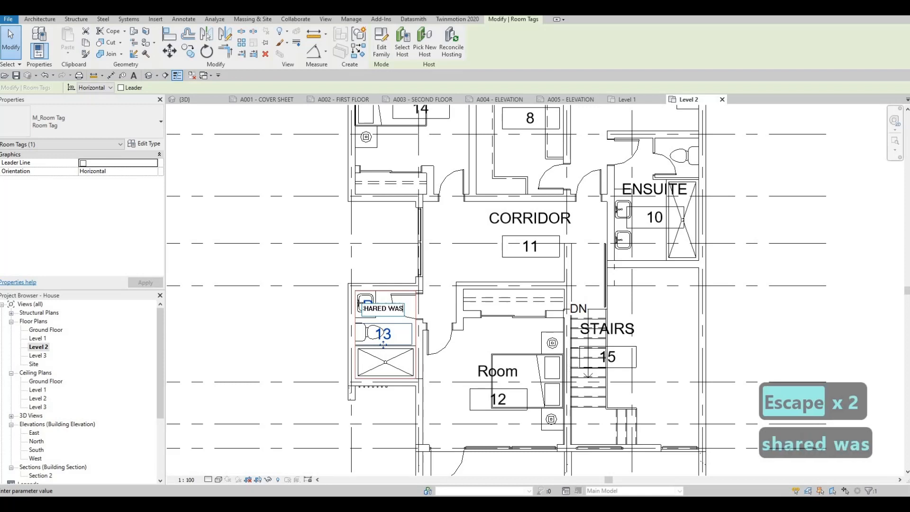
# Rename room 12, the bedroom beside the stairs, as BEDROOM 2.
pyautogui.click(481, 374)
pyautogui.click(486, 374)
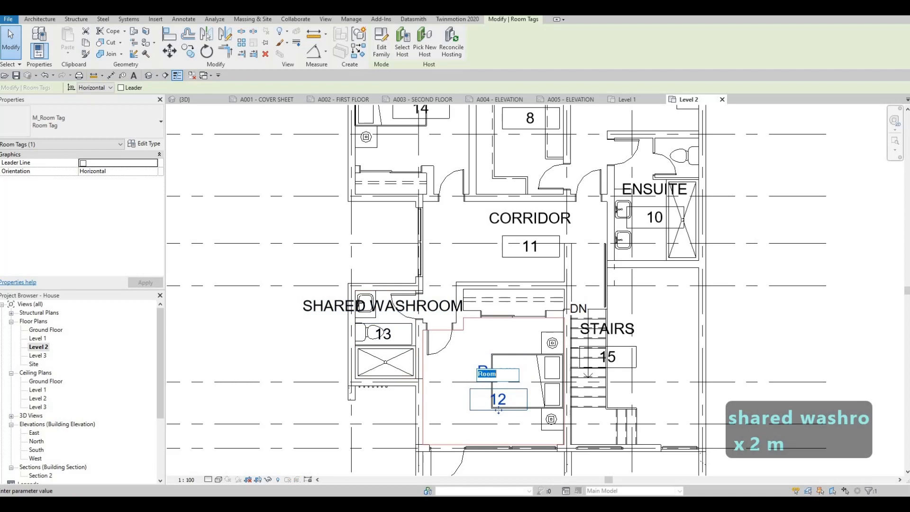
pyautogui.write('BEDRO')
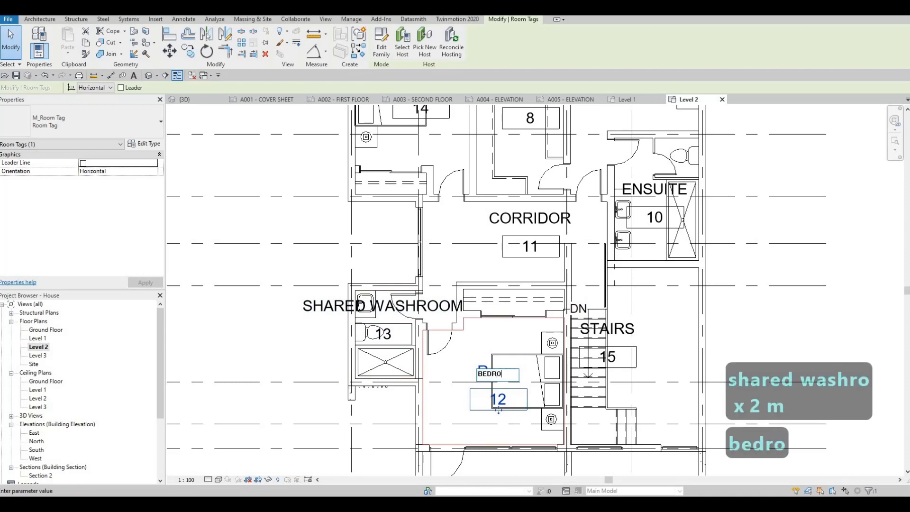
pyautogui.write('OM 2')
pyautogui.click(491, 335)
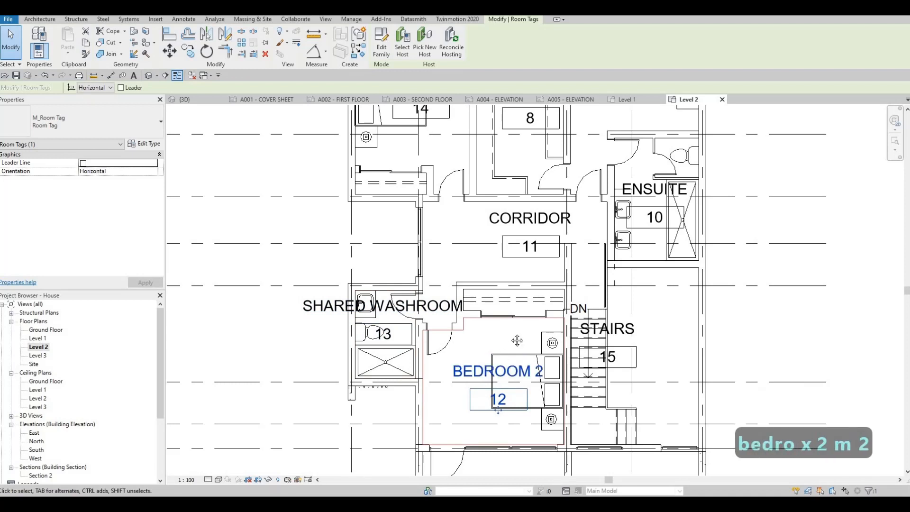
pyautogui.scroll(-2, 468, 380)
pyautogui.scroll(-2, 467, 381)
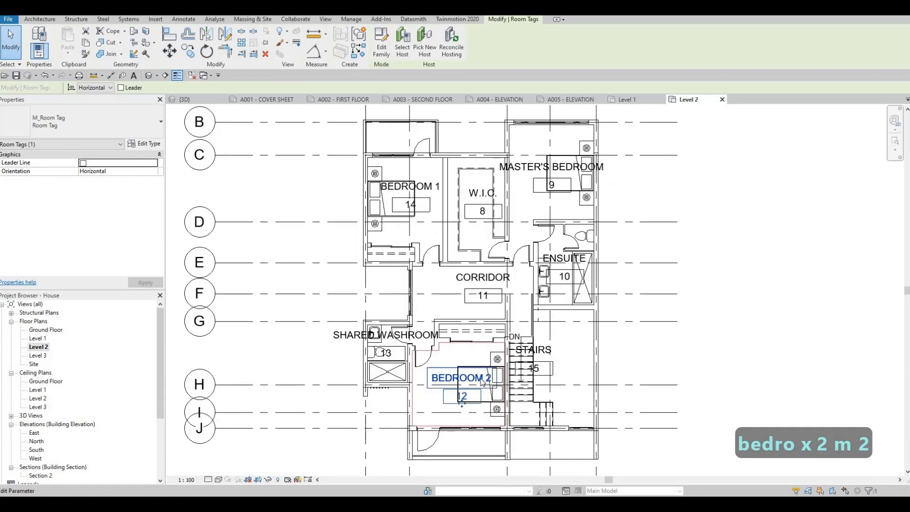
pyautogui.press('Escape')
pyautogui.scroll(-1, 502, 341)
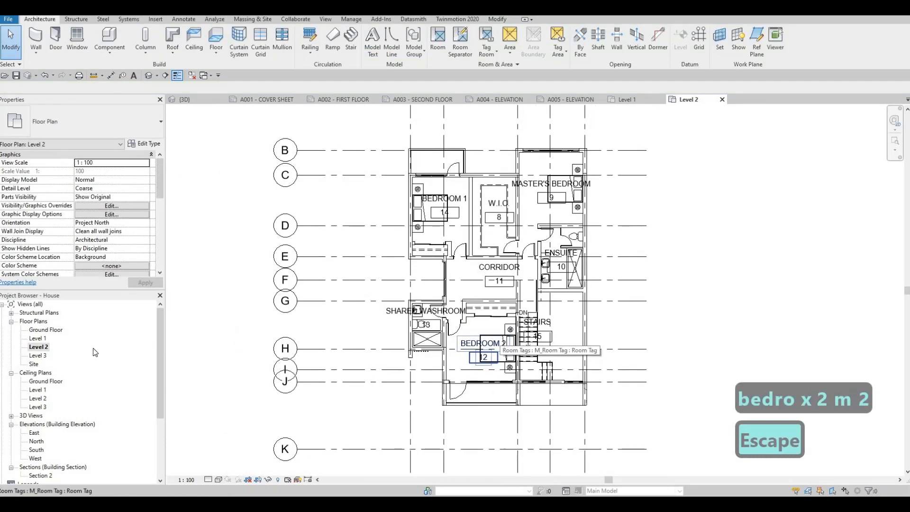
# Open the Ground Floor plan and place a perspective camera on the street southwest of the house, aimed past its northeast corner.
pyautogui.click(269, 99)
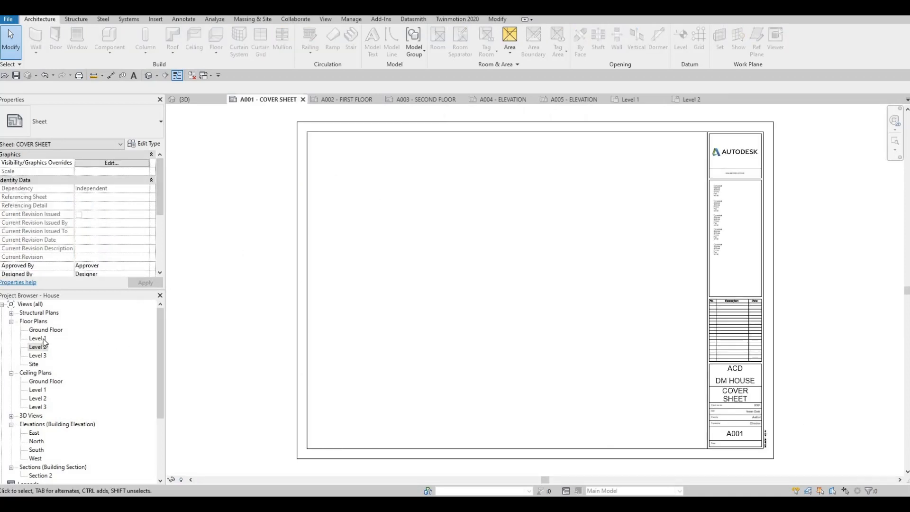
pyautogui.click(49, 336)
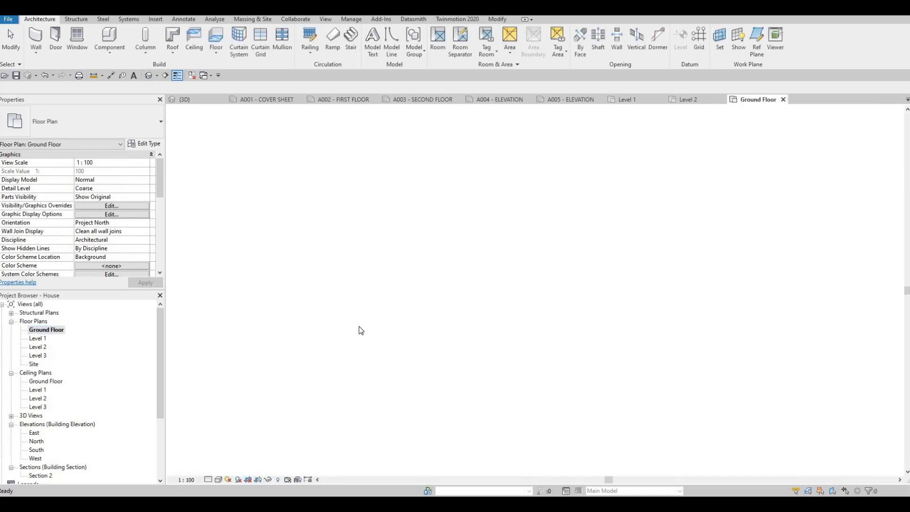
pyautogui.scroll(-4, 497, 275)
pyautogui.scroll(-1, 470, 304)
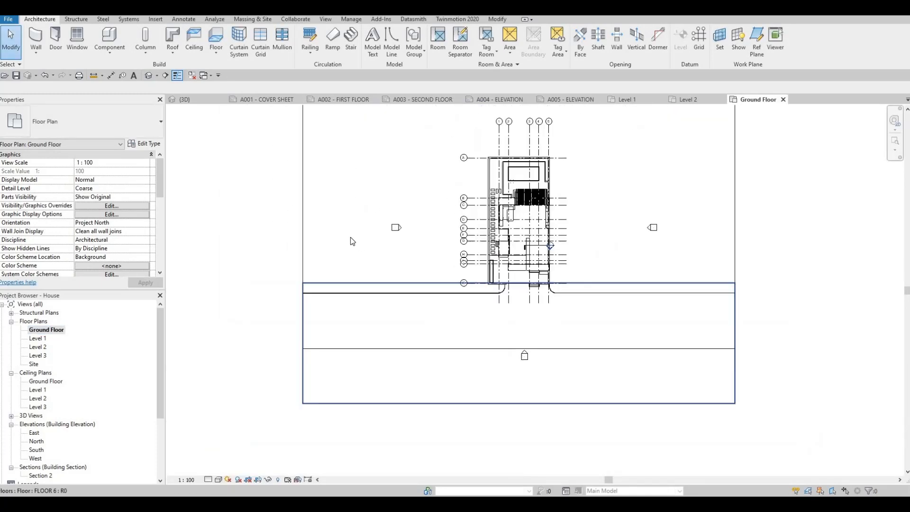
pyautogui.click(157, 76)
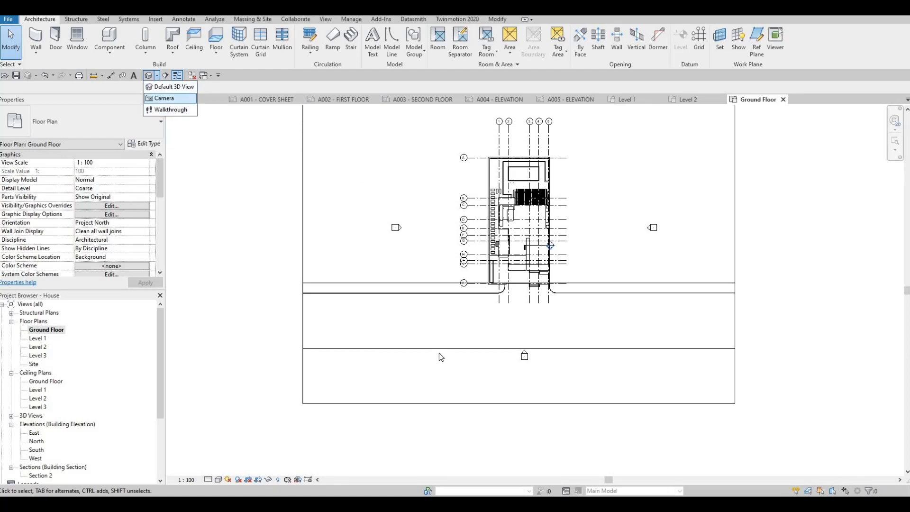
pyautogui.click(454, 371)
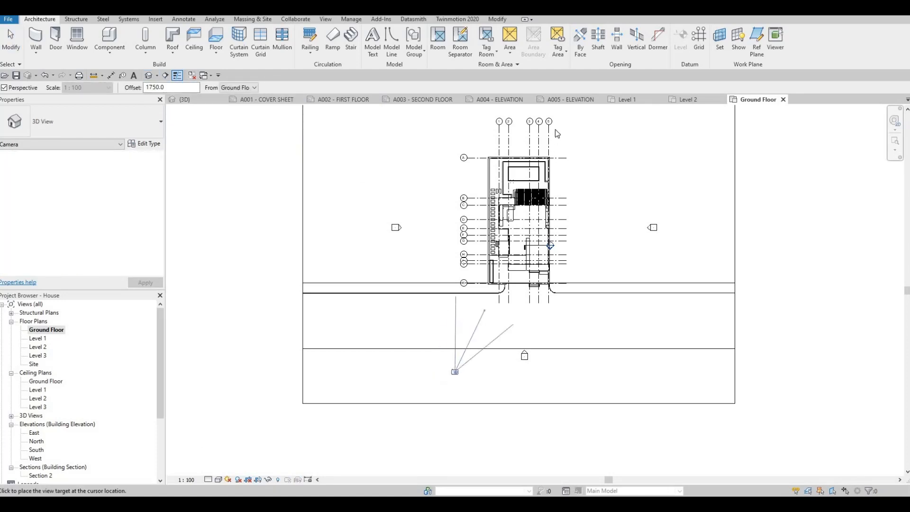
pyautogui.click(568, 142)
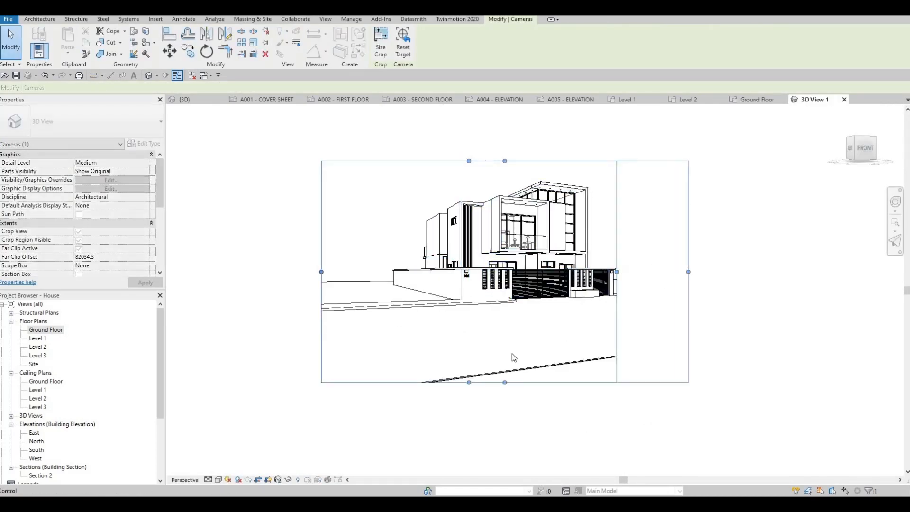
# Adjust the camera view's crop region: extend the upper and right edges, and pull the lower and left edges closer to the house.
pyautogui.moveTo(506, 234); pyautogui.dragTo(504, 229, button='middle')
pyautogui.moveTo(503, 157); pyautogui.dragTo(503, 137)
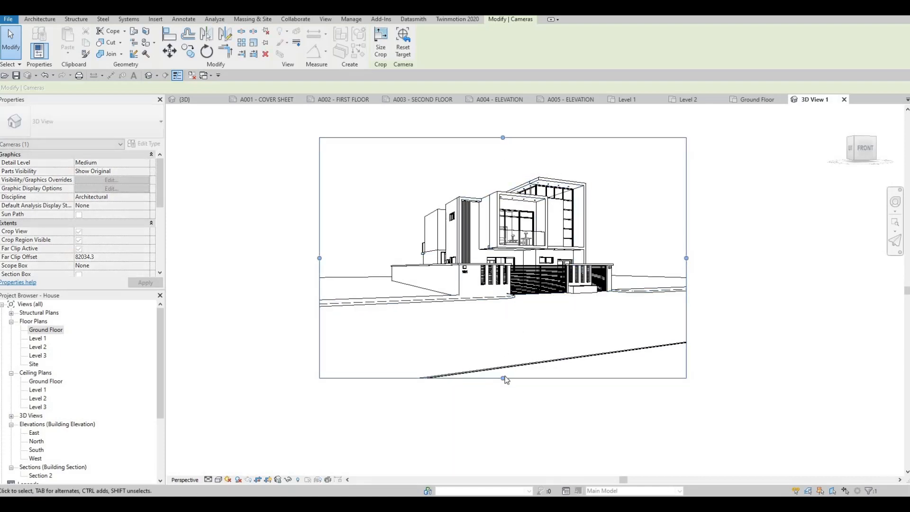
pyautogui.moveTo(503, 378); pyautogui.dragTo(503, 346)
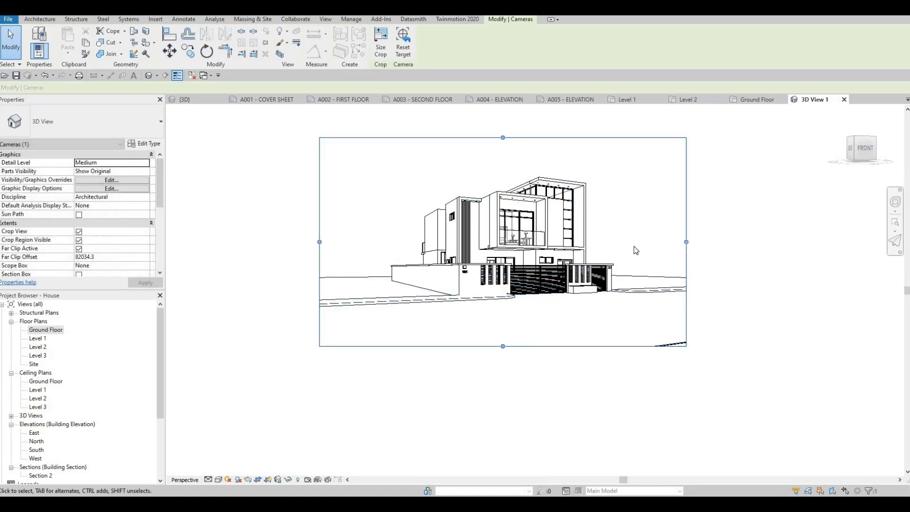
pyautogui.moveTo(686, 241); pyautogui.dragTo(693, 242)
pyautogui.click(324, 246)
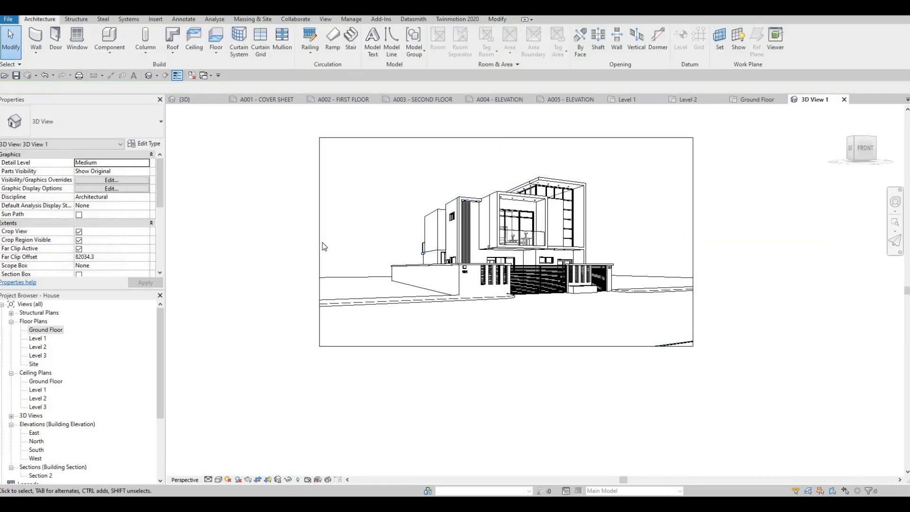
pyautogui.moveTo(324, 247); pyautogui.dragTo(345, 236)
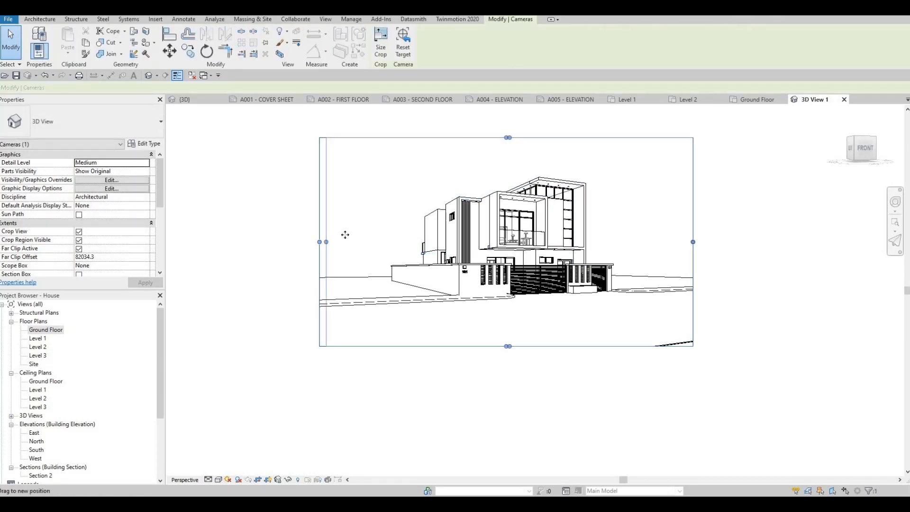
# Set the camera view's visual style to Hidden Line and enable ambient shadows in its graphic display options.
pyautogui.click(220, 479)
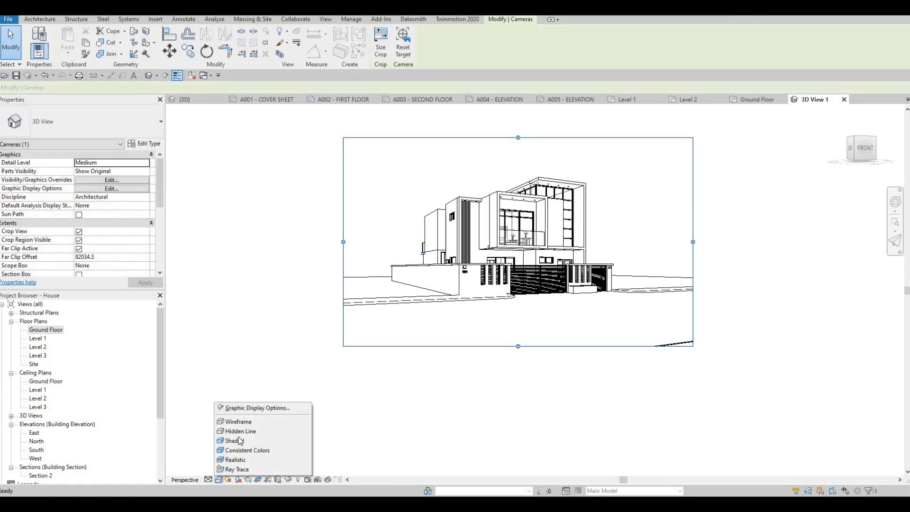
pyautogui.click(239, 434)
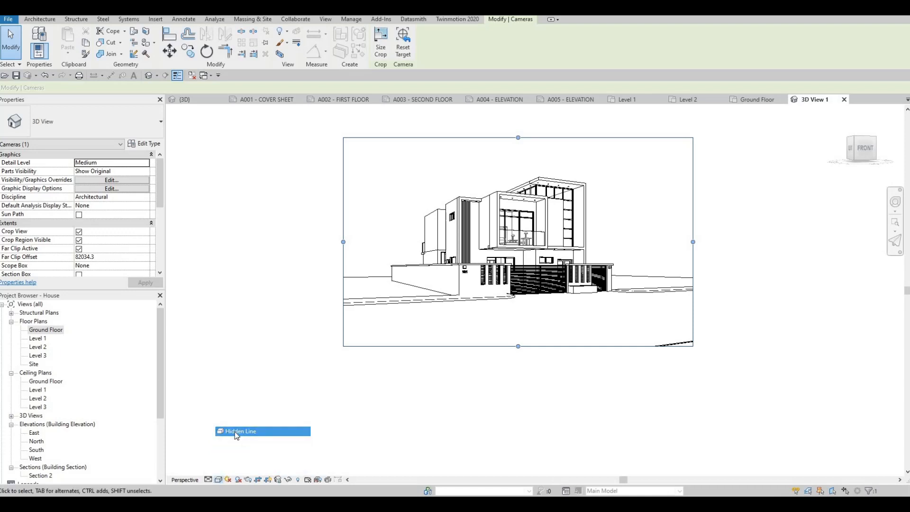
pyautogui.click(219, 479)
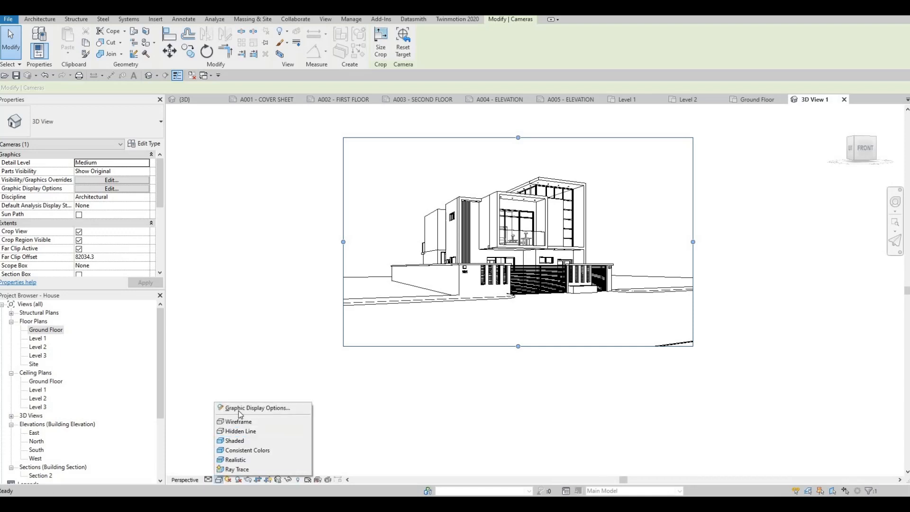
pyautogui.click(243, 408)
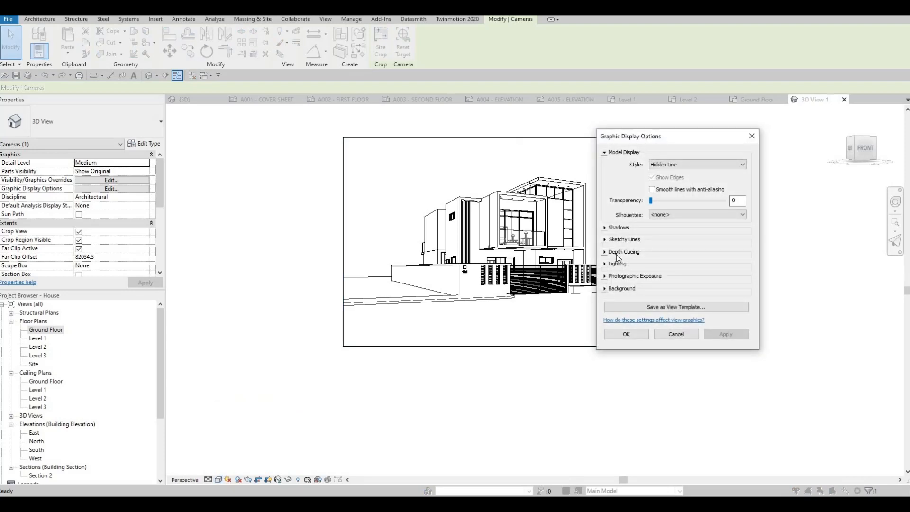
pyautogui.click(653, 229)
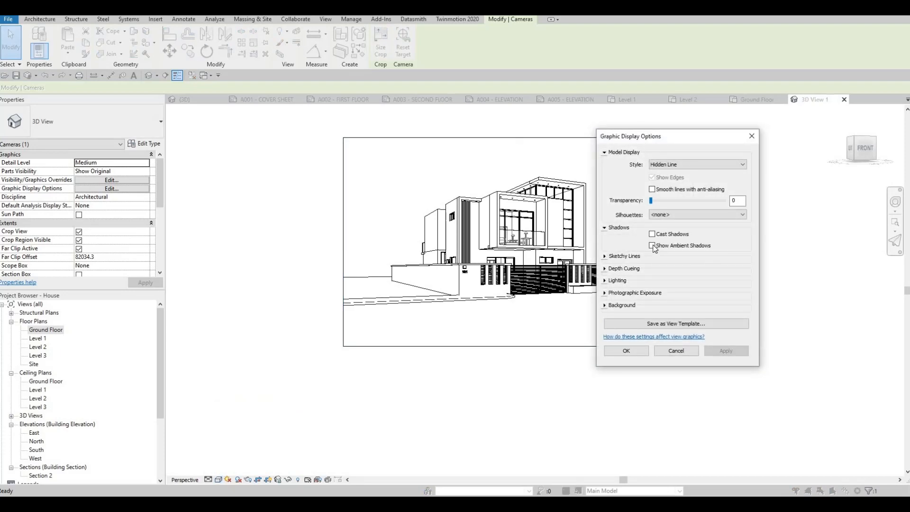
pyautogui.click(652, 246)
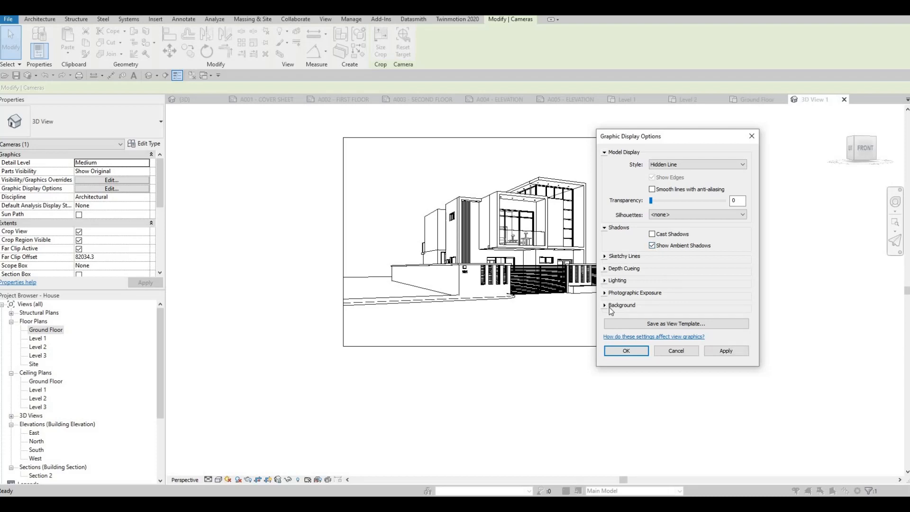
# Set the camera view's background to Gradient, apply the display options and deselect the view's crop region.
pyautogui.click(620, 305)
pyautogui.click(696, 319)
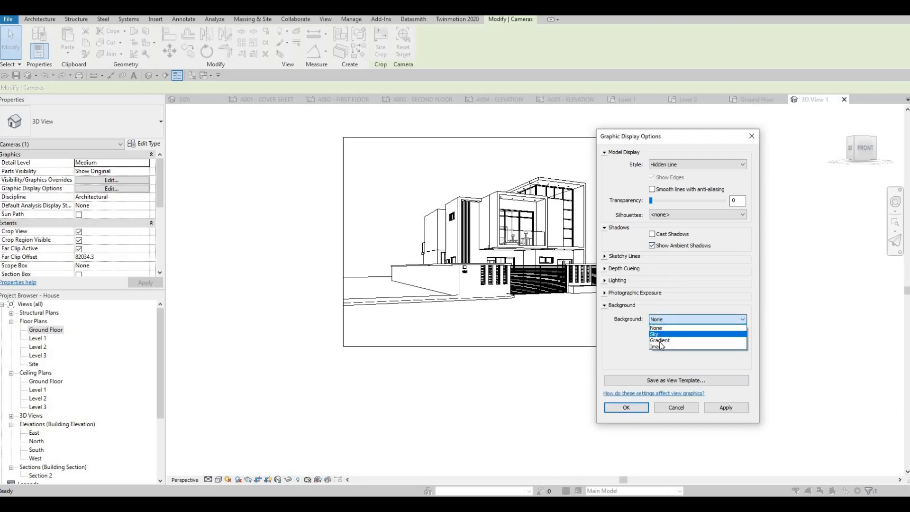
pyautogui.click(674, 341)
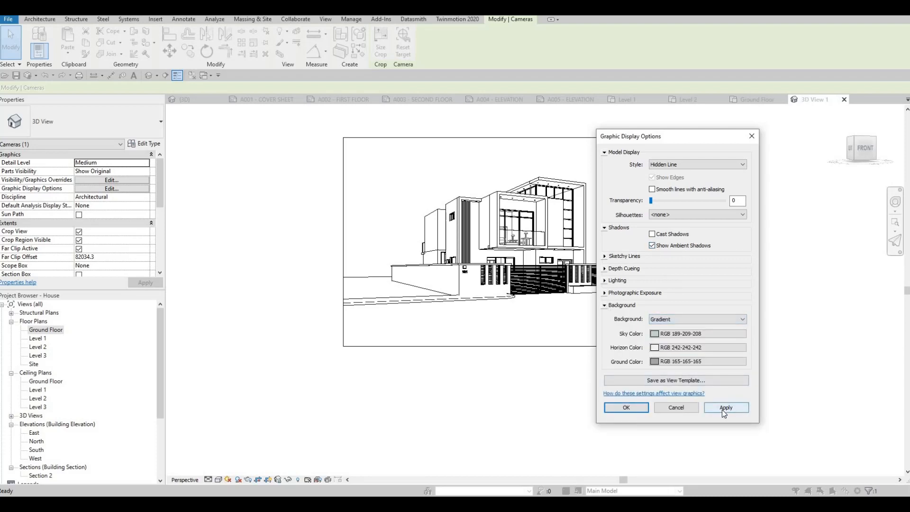
pyautogui.click(724, 409)
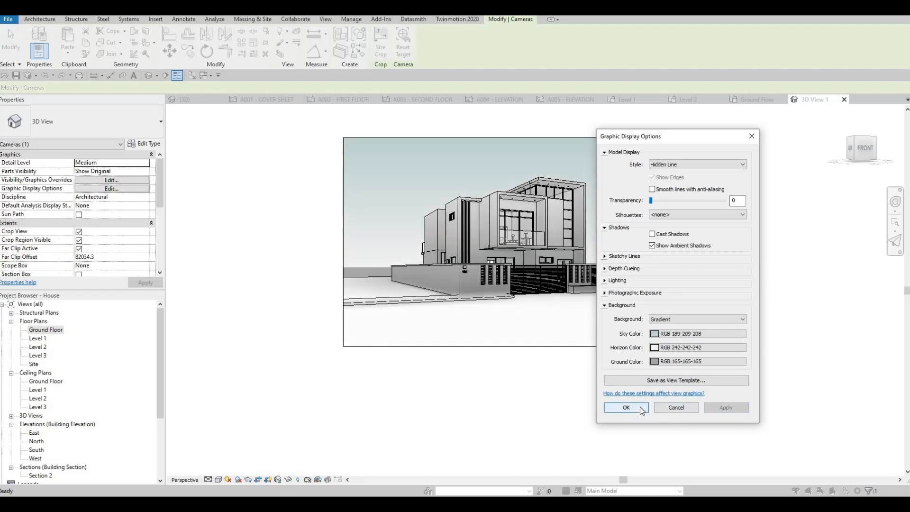
pyautogui.click(634, 409)
pyautogui.press('Escape')
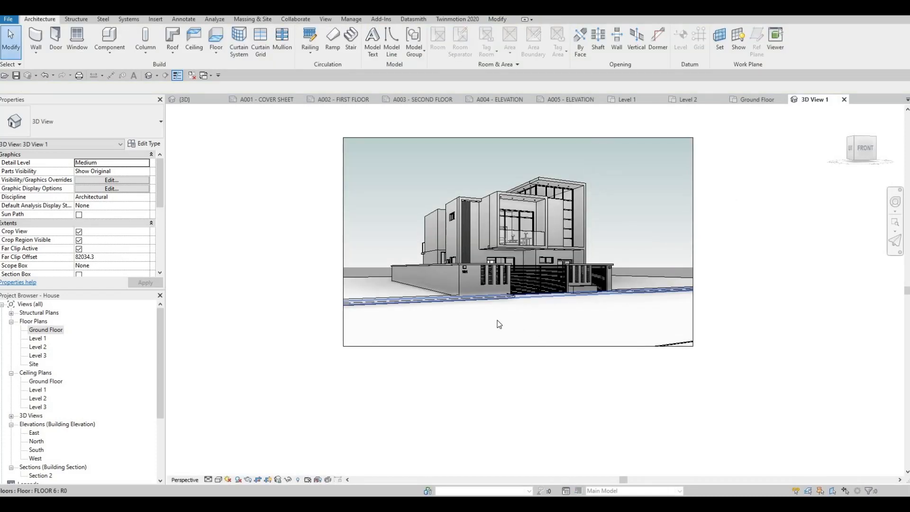
# Render the 3D View 1 camera view at Draft quality and Screen resolution with a Sky: Few Clouds background.
pyautogui.moveTo(492, 315); pyautogui.dragTo(486, 331, button='middle')
pyautogui.moveTo(304, 348); pyautogui.dragTo(286, 358, button='middle')
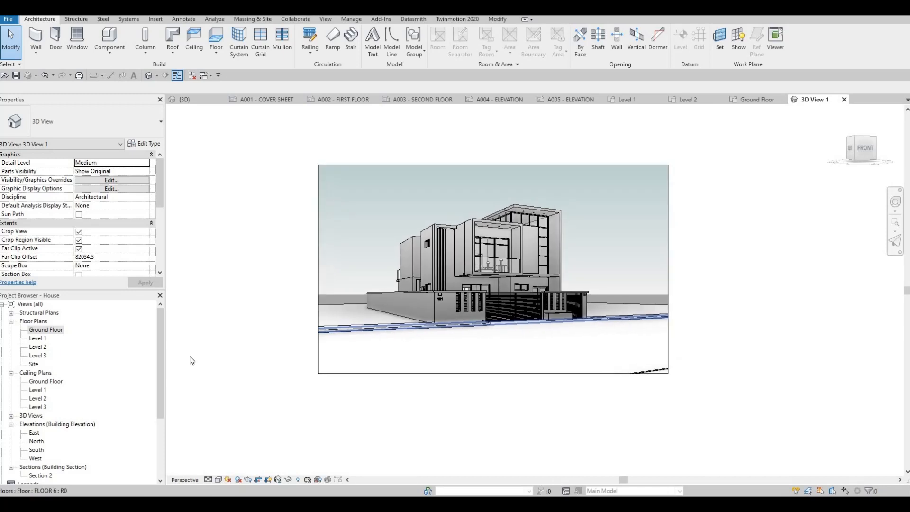
pyautogui.scroll(-3, 13, 401)
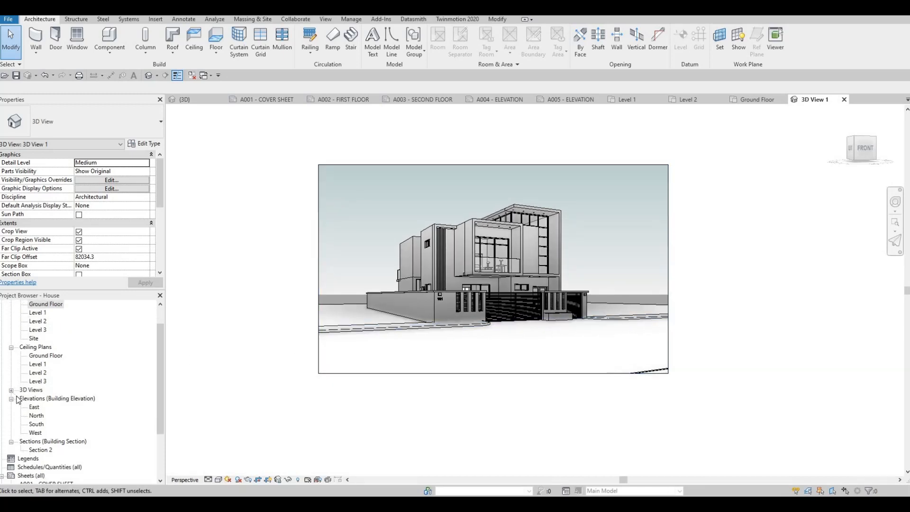
pyautogui.click(11, 390)
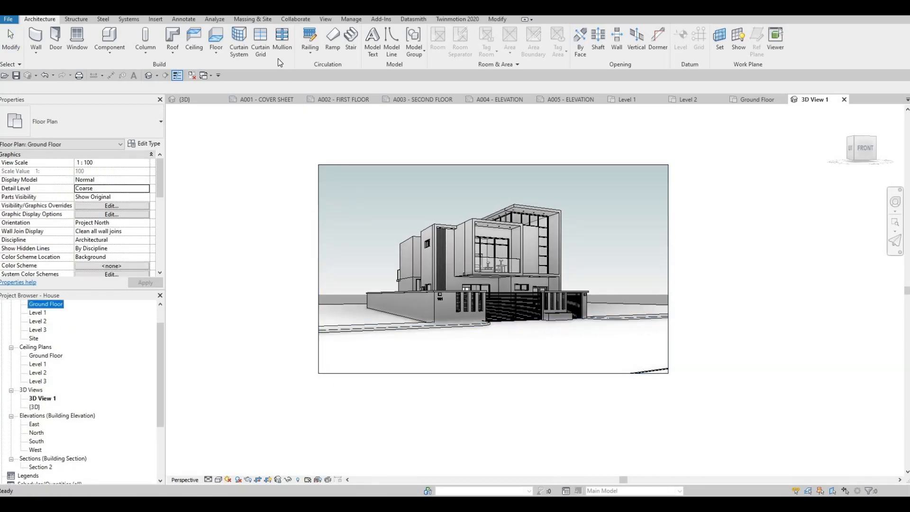
pyautogui.click(325, 19)
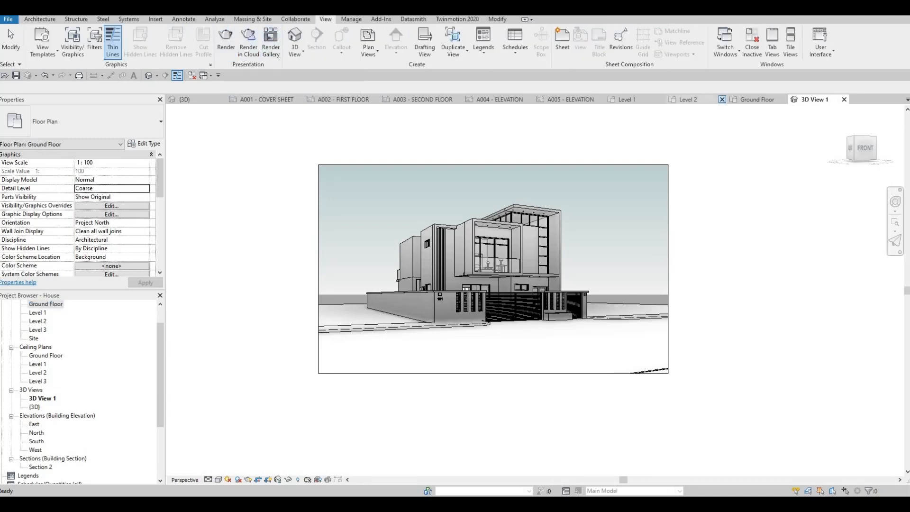
pyautogui.press('r')
pyautogui.press('r')
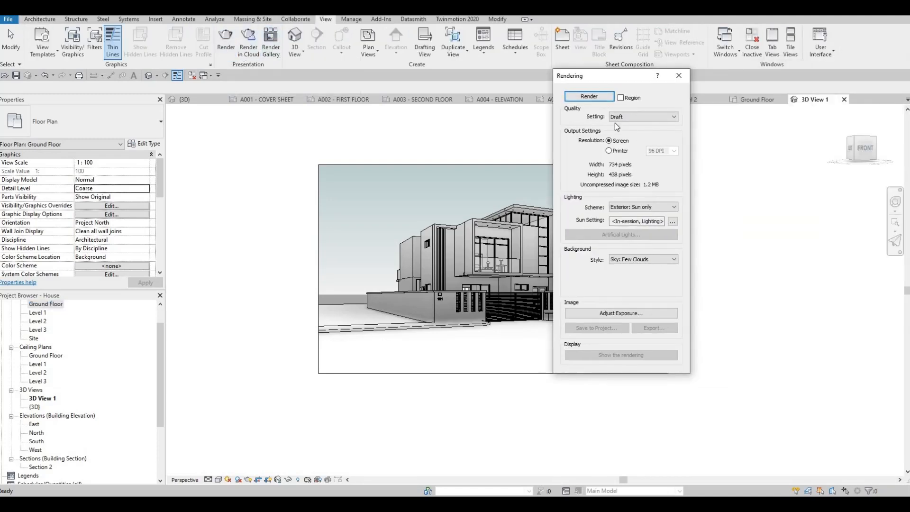
pyautogui.click(590, 97)
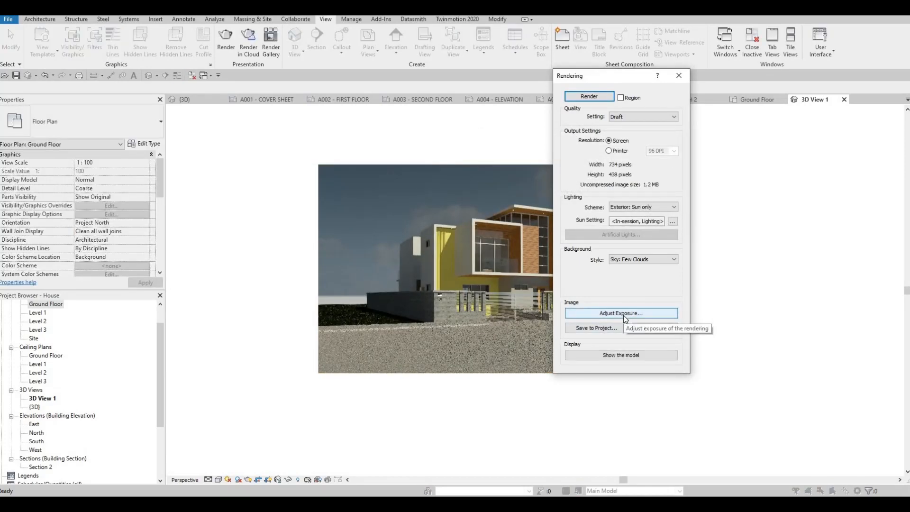
# Adjust the rendering's exposure: set the exposure value to 13.10 and the white point to 5804.5.
pyautogui.click(652, 117)
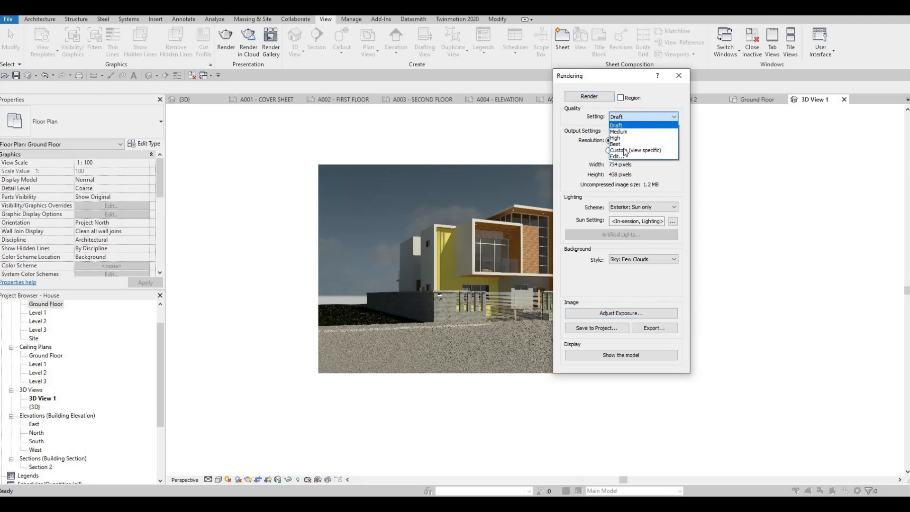
pyautogui.click(610, 283)
pyautogui.click(607, 313)
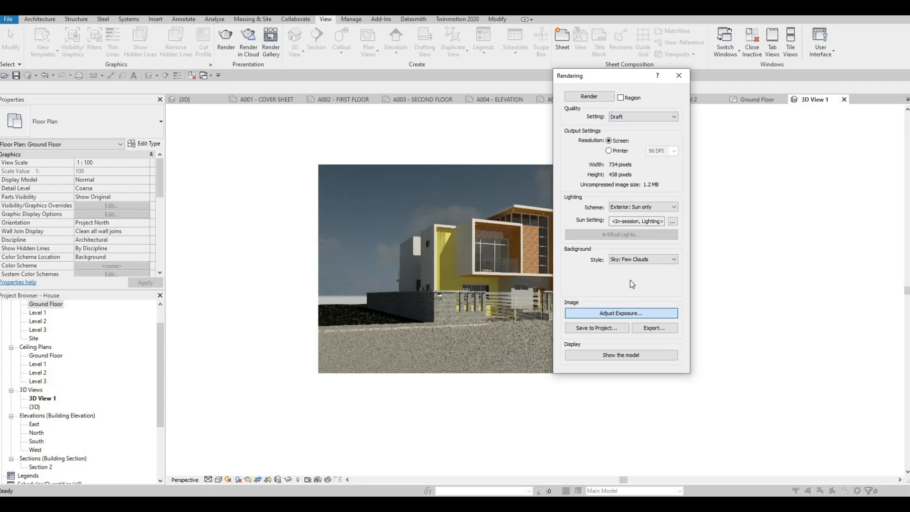
pyautogui.click(671, 156)
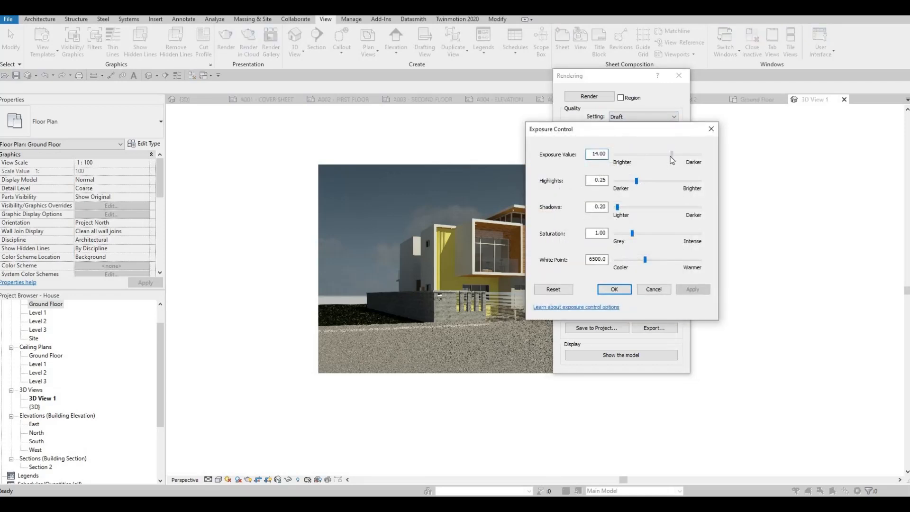
pyautogui.moveTo(670, 160); pyautogui.dragTo(667, 160)
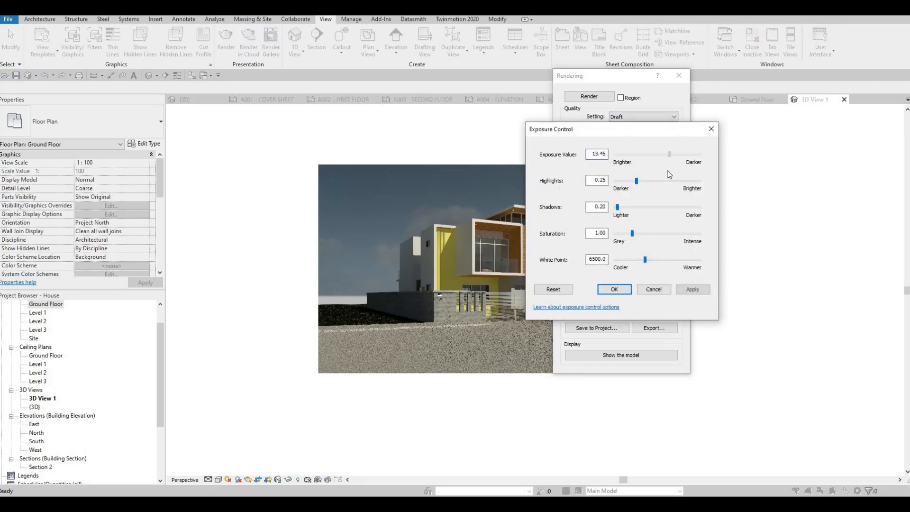
pyautogui.click(645, 262)
pyautogui.click(692, 290)
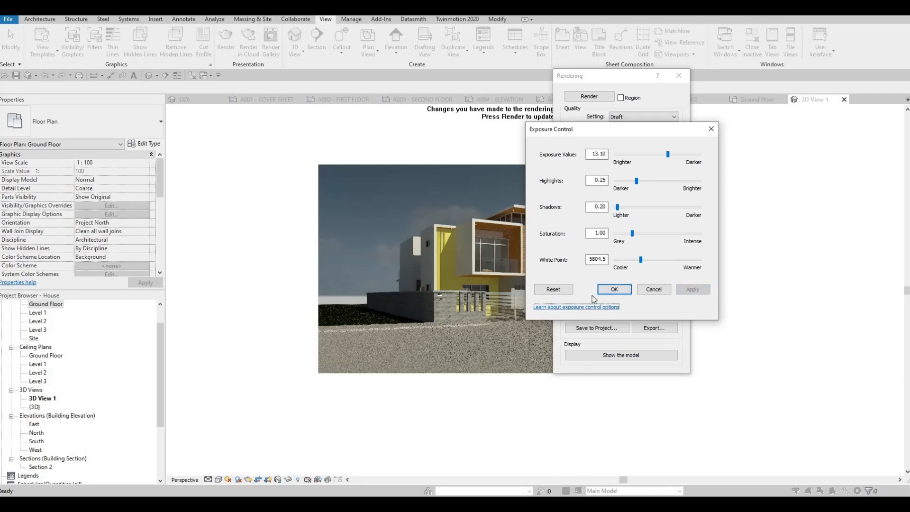
pyautogui.click(613, 289)
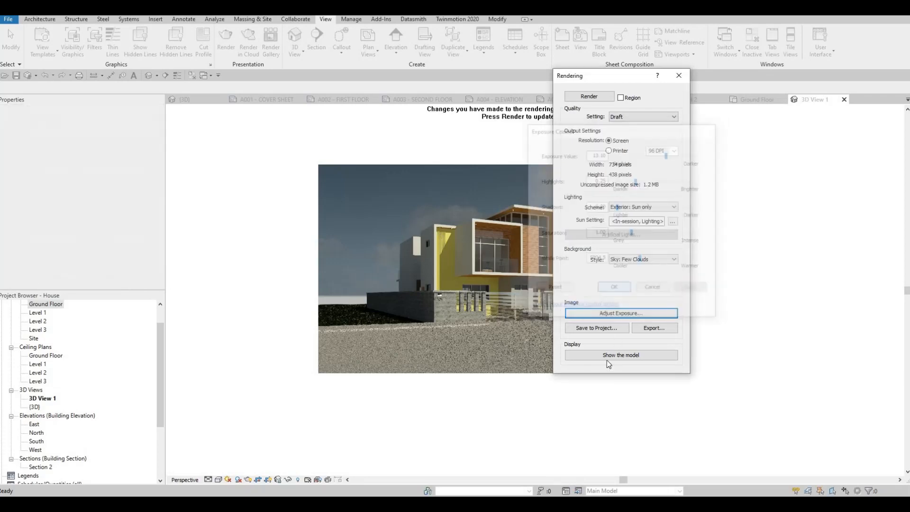
# Save the rendered image to the project as RENDER 1 and list it under the project's renderings.
pyautogui.click(596, 328)
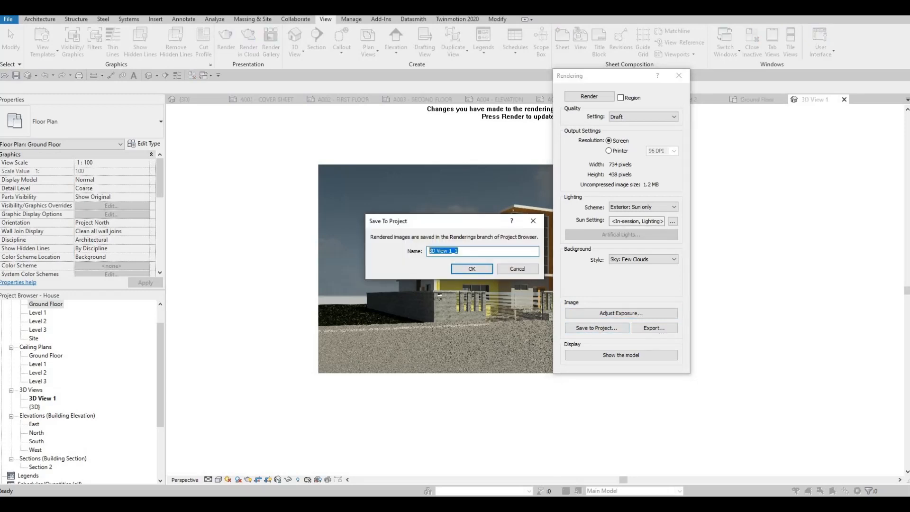
pyautogui.write('RENDER 1')
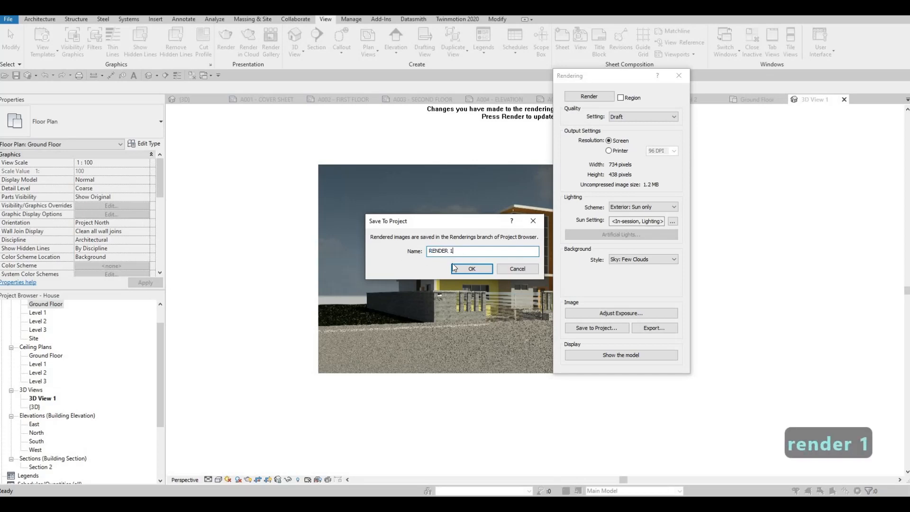
pyautogui.click(472, 269)
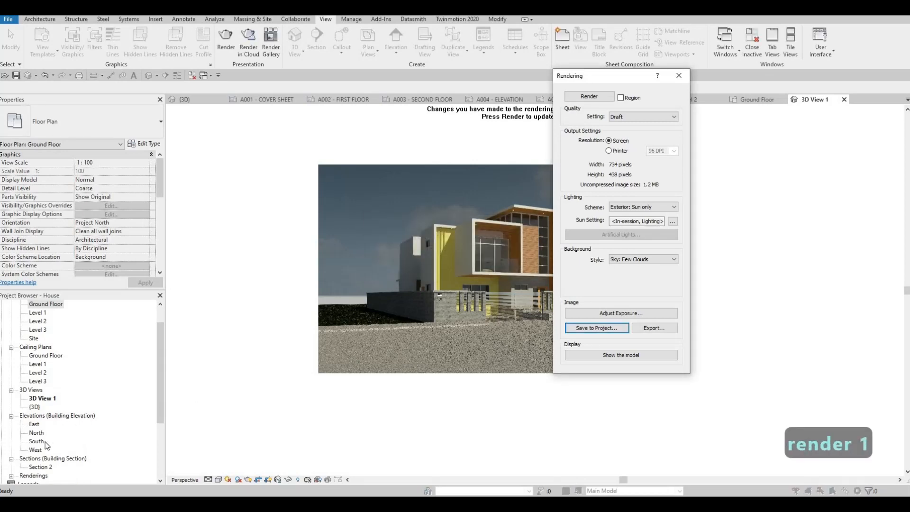
pyautogui.scroll(-1, 17, 459)
pyautogui.click(18, 450)
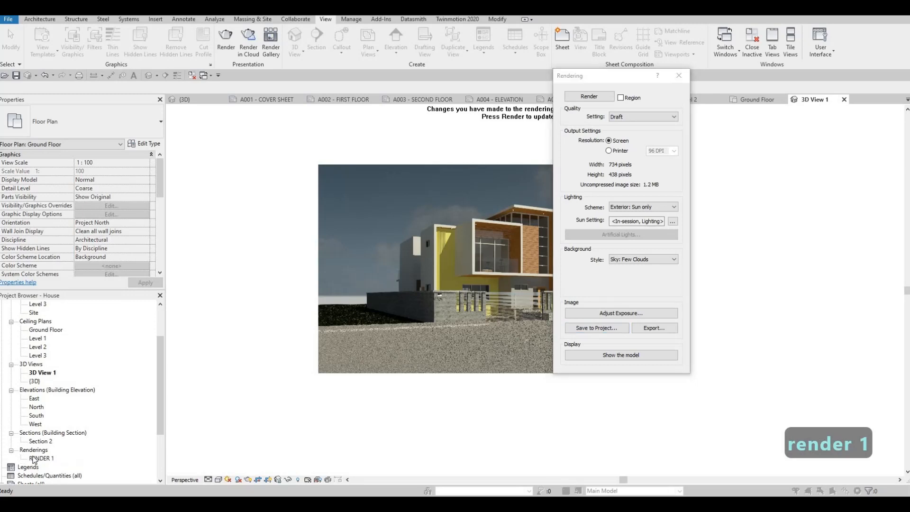
# Place RENDER 1 on the upper left part of sheet A001 - COVER SHEET and set its viewport type to No Title.
pyautogui.click(266, 101)
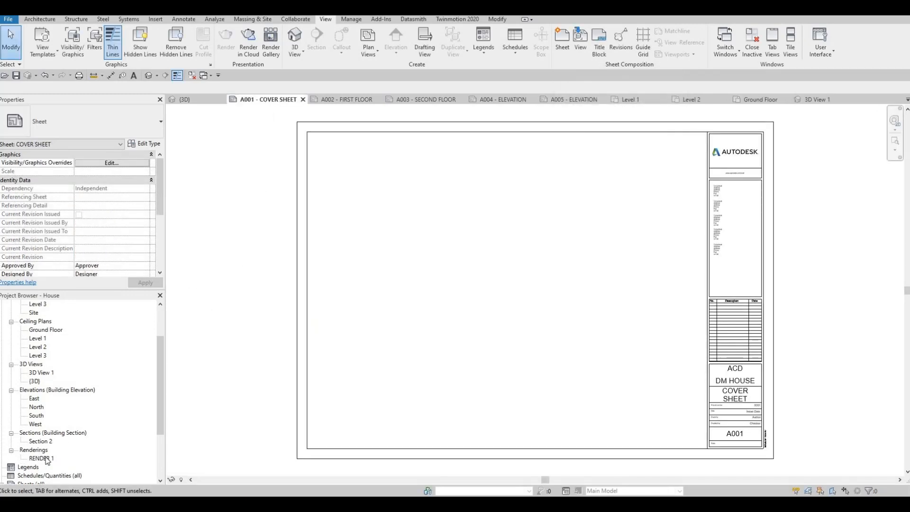
pyautogui.moveTo(47, 460); pyautogui.dragTo(411, 209)
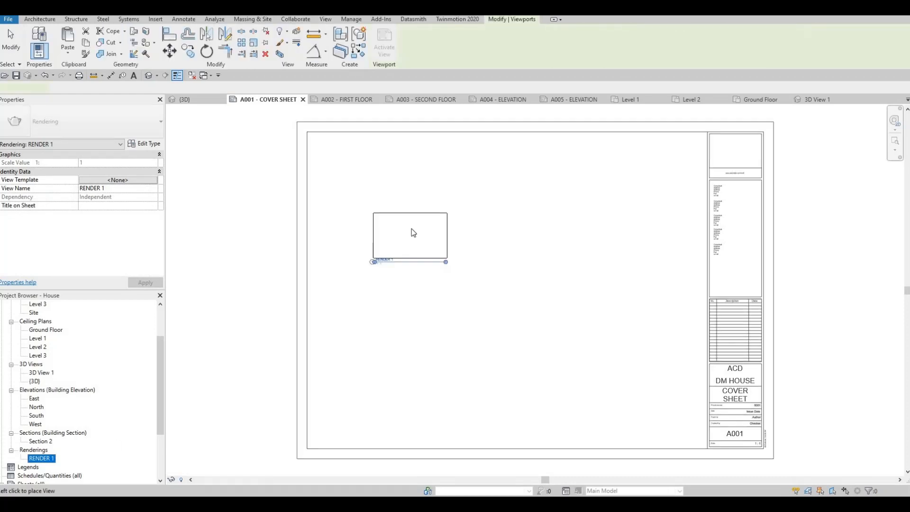
pyautogui.click(410, 195)
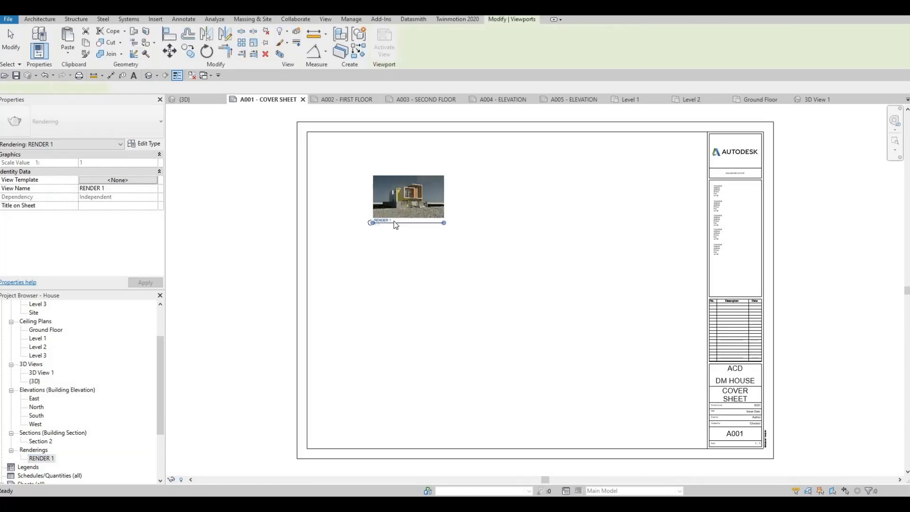
pyautogui.click(129, 122)
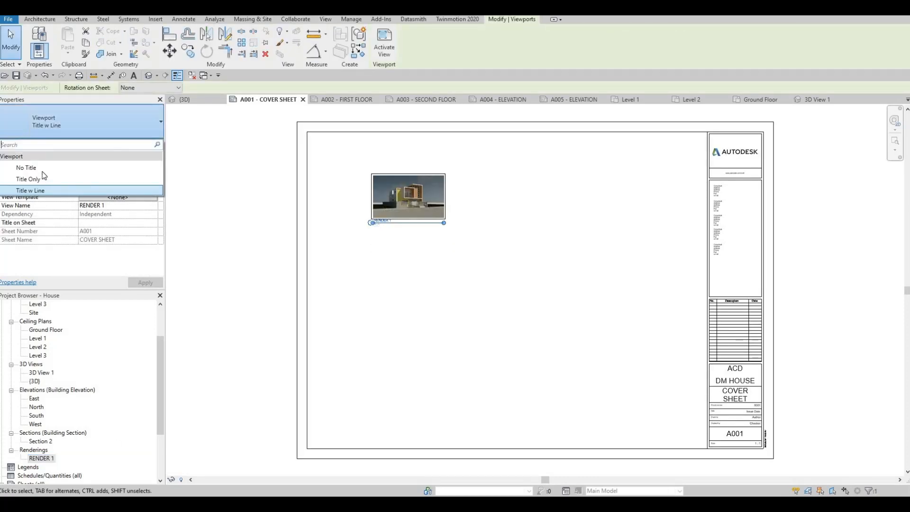
pyautogui.click(96, 169)
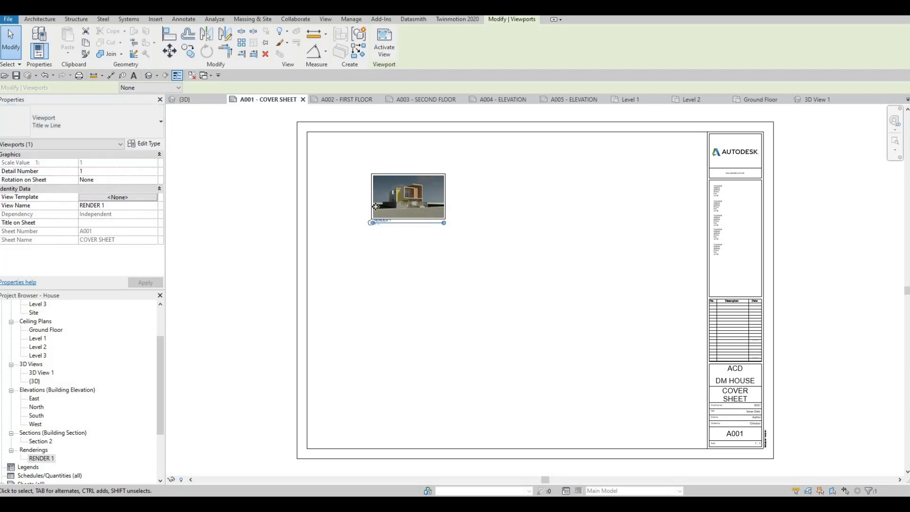
# Activate the RENDER 1 viewport, enlarge its image proportionally across the cover sheet's upper left area, and deactivate the view.
pyautogui.doubleClick(438, 218)
pyautogui.click(442, 220)
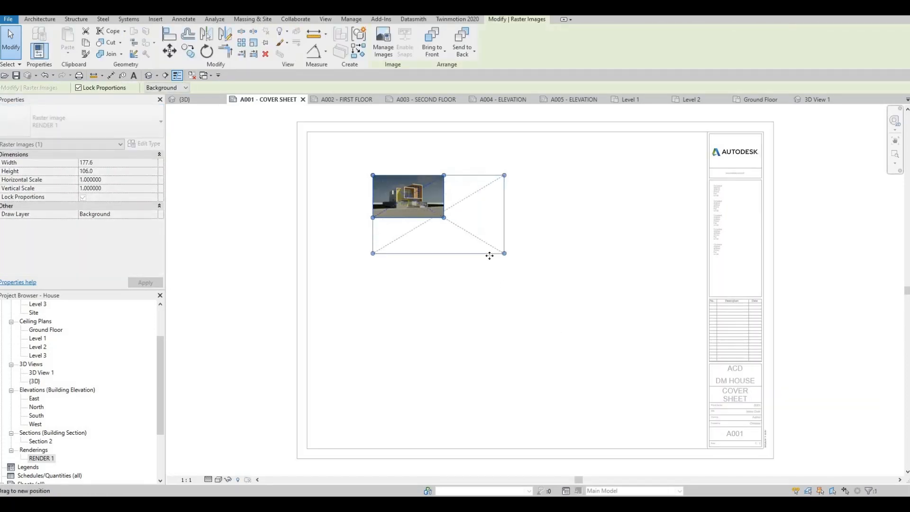
pyautogui.moveTo(490, 256); pyautogui.dragTo(571, 333)
pyautogui.click(543, 299)
pyautogui.click(524, 273)
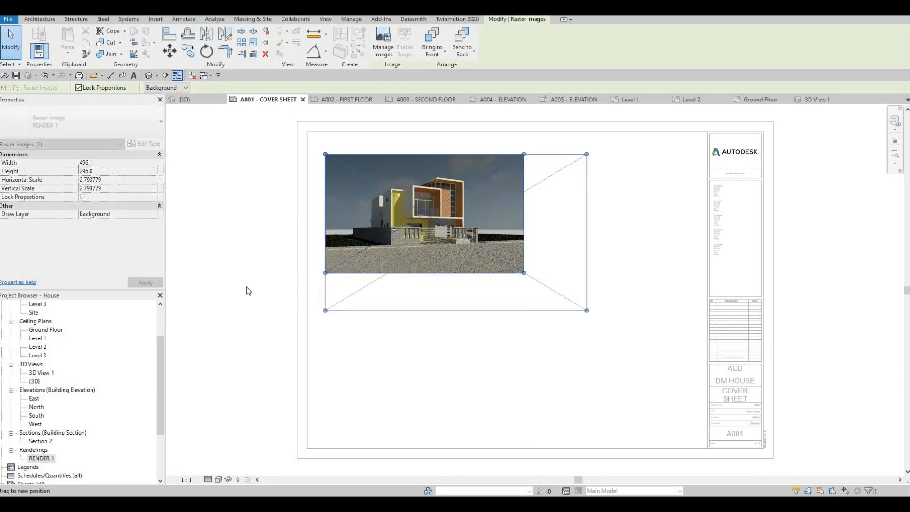
pyautogui.click(682, 217)
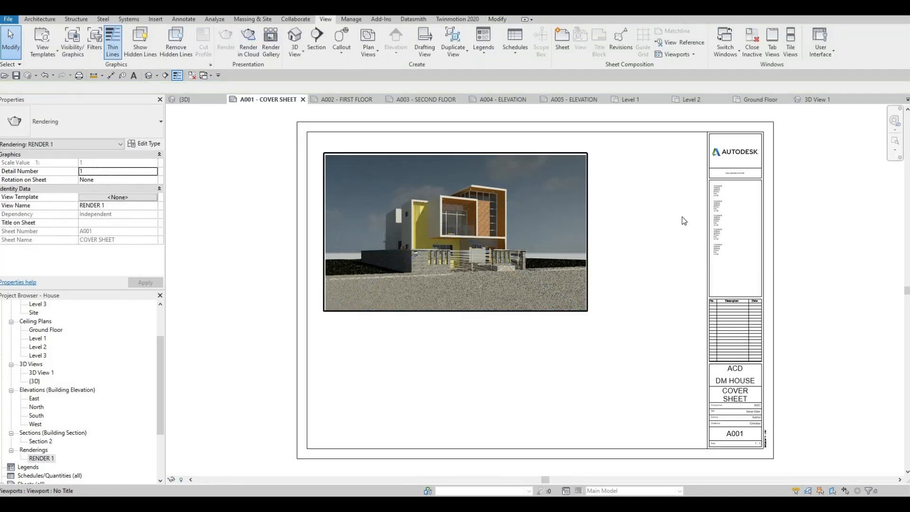
pyautogui.doubleClick(680, 217)
pyautogui.moveTo(642, 305)
pyautogui.mouseDown(button='middle')
pyautogui.moveTo(648, 325)
pyautogui.moveTo(648, 296)
pyautogui.mouseUp(button='middle')
pyautogui.press('Escape')
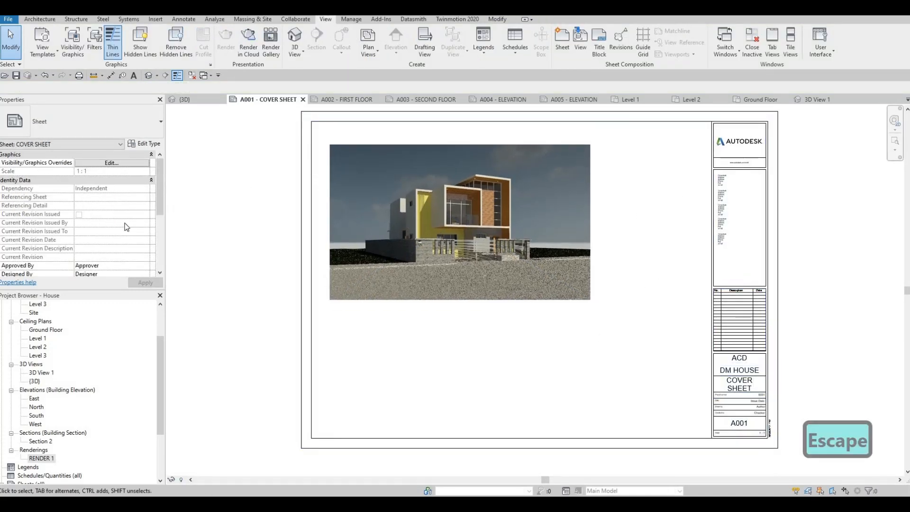
# Create a sheet list schedule with the fields Sheet Number and Sheet Name, in that order.
pyautogui.scroll(-3, 63, 387)
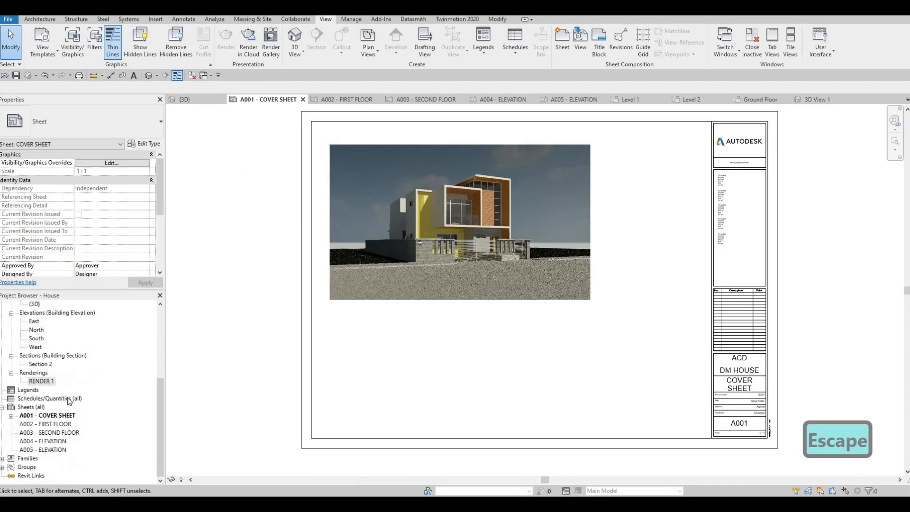
pyautogui.click(26, 402)
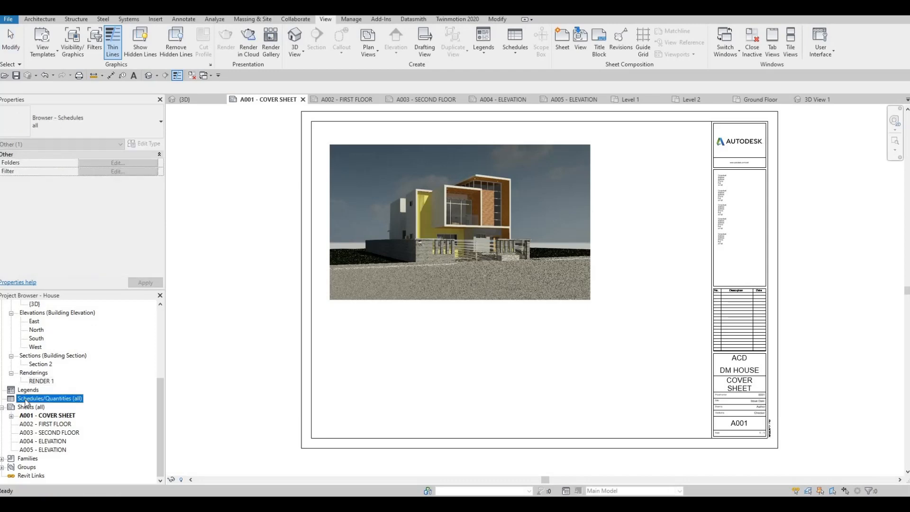
pyautogui.rightClick(25, 402)
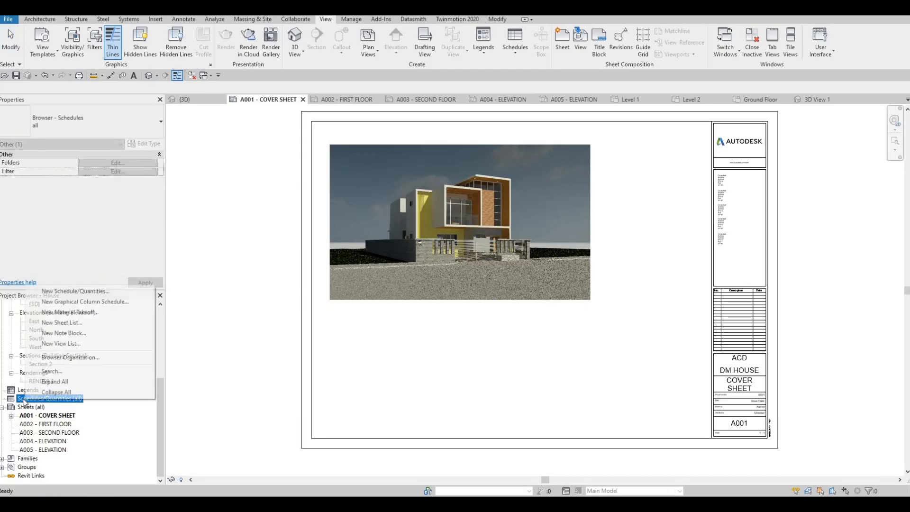
pyautogui.click(57, 323)
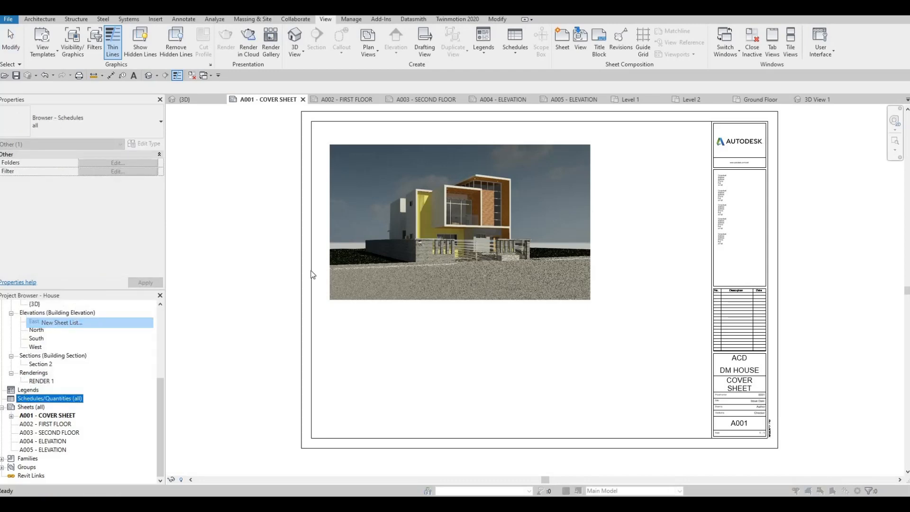
pyautogui.scroll(-4, 368, 285)
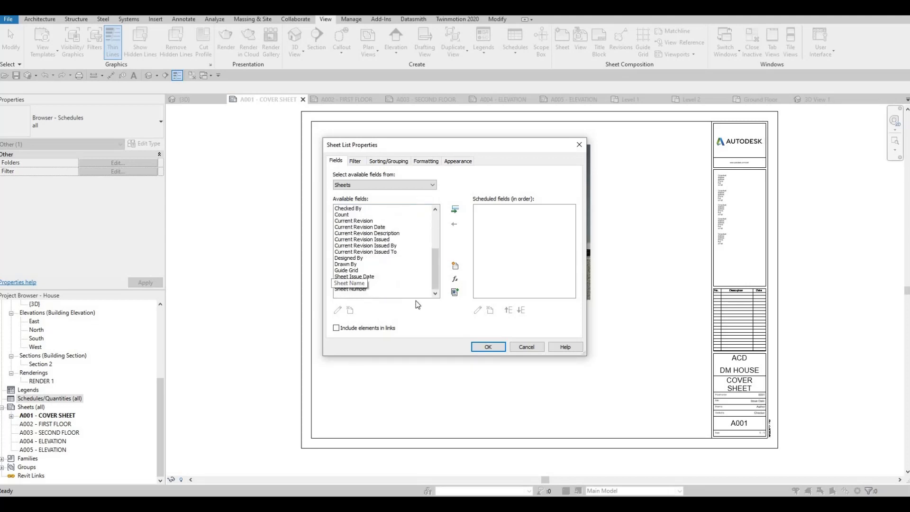
pyautogui.click(351, 283)
pyautogui.press('Down')
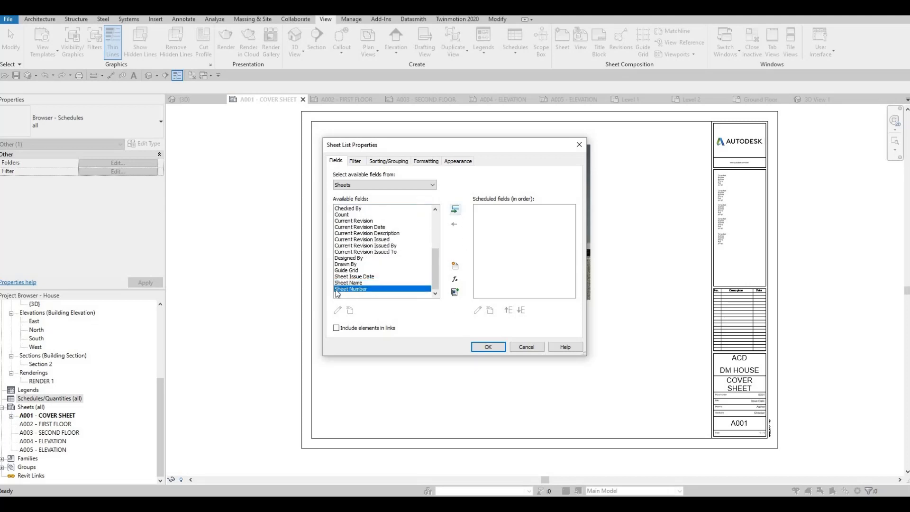
pyautogui.click(455, 209)
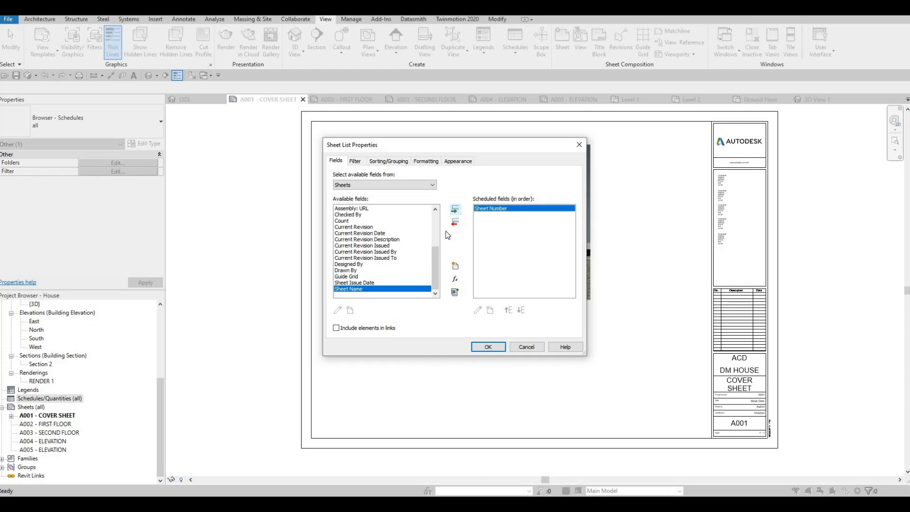
pyautogui.click(491, 349)
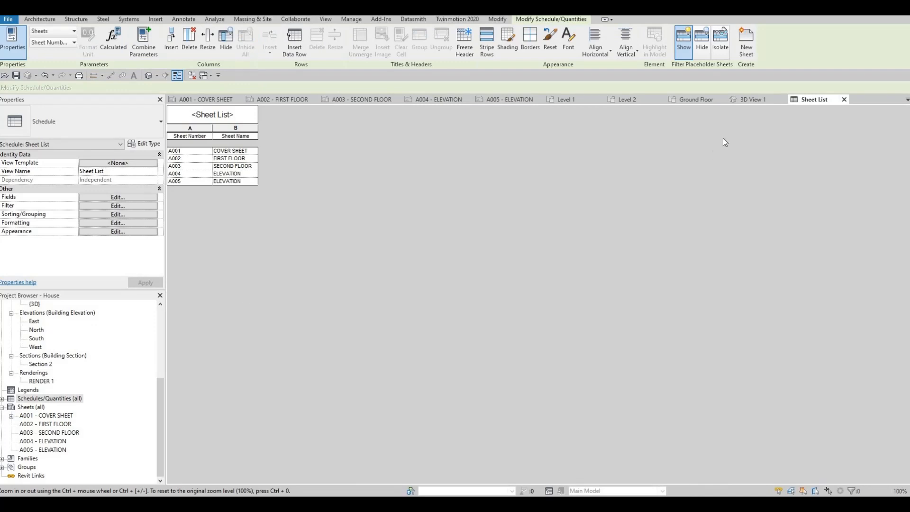
# Return to sheet A001 - COVER SHEET and place the Sheet List schedule to the right of the rendered image.
pyautogui.doubleClick(71, 416)
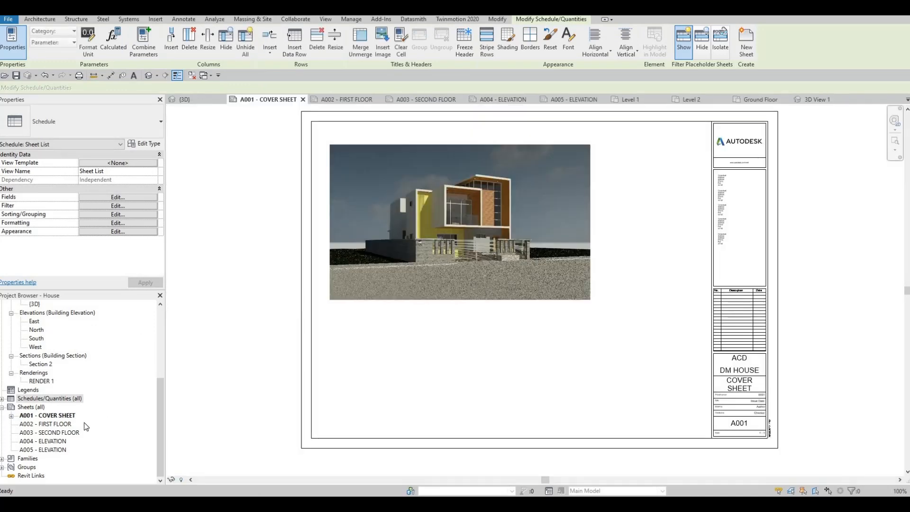
pyautogui.doubleClick(26, 401)
pyautogui.click(35, 407)
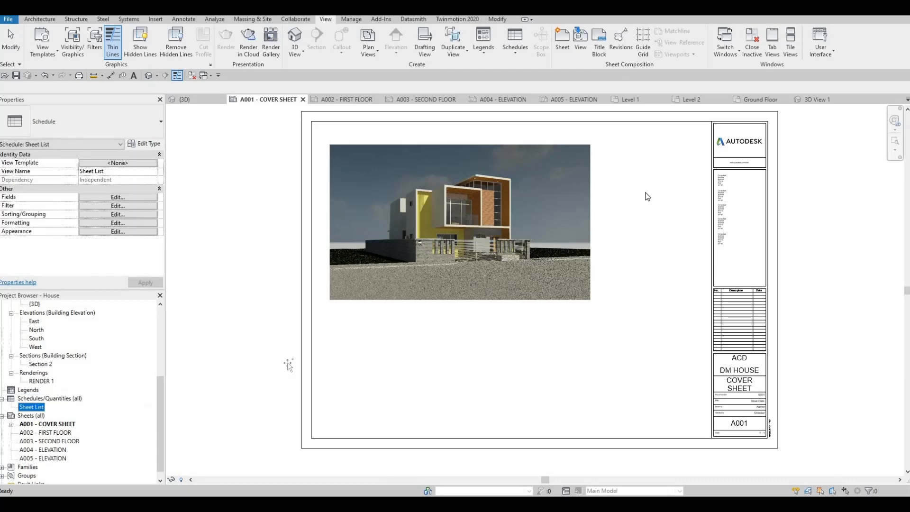
pyautogui.moveTo(648, 196); pyautogui.dragTo(651, 176)
pyautogui.click(625, 145)
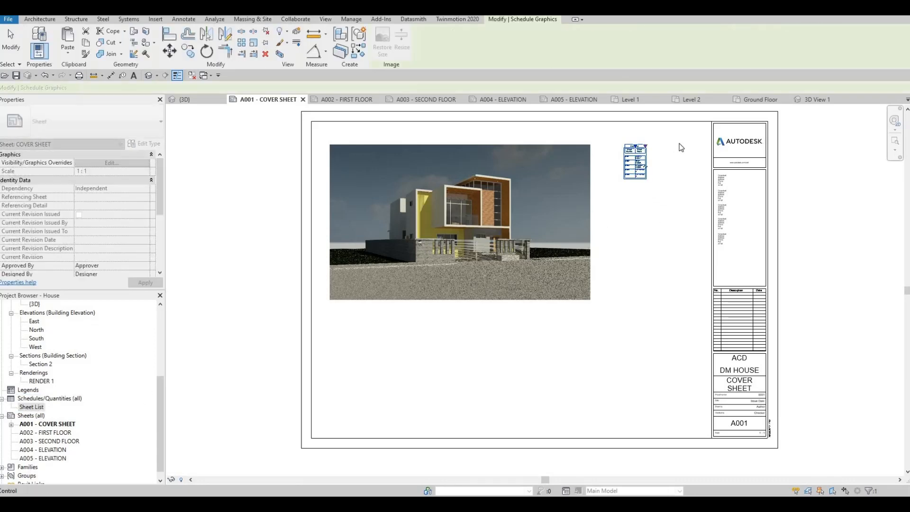
# Open the Sheet List schedule from the cover sheet and turn off the blank row before data in its appearance settings.
pyautogui.scroll(8, 645, 157)
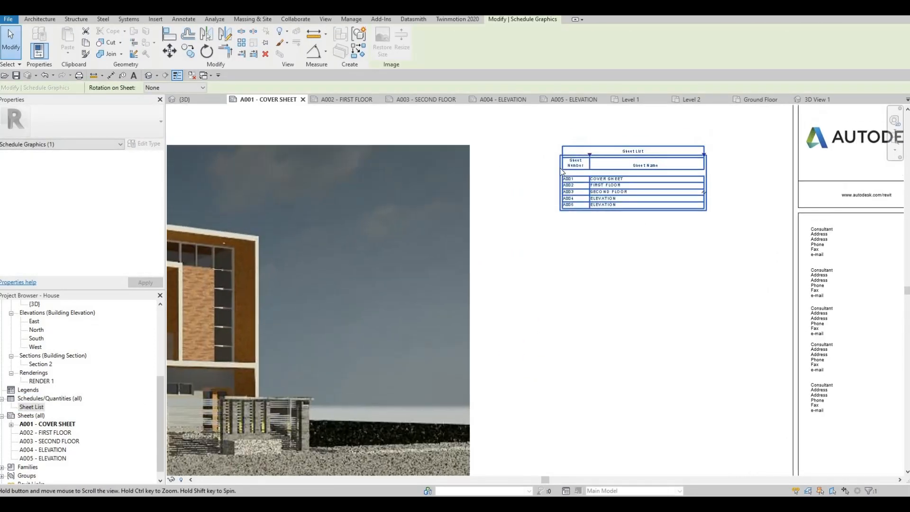
pyautogui.moveTo(562, 172); pyautogui.dragTo(555, 188, button='middle')
pyautogui.press('Escape')
pyautogui.click(564, 190)
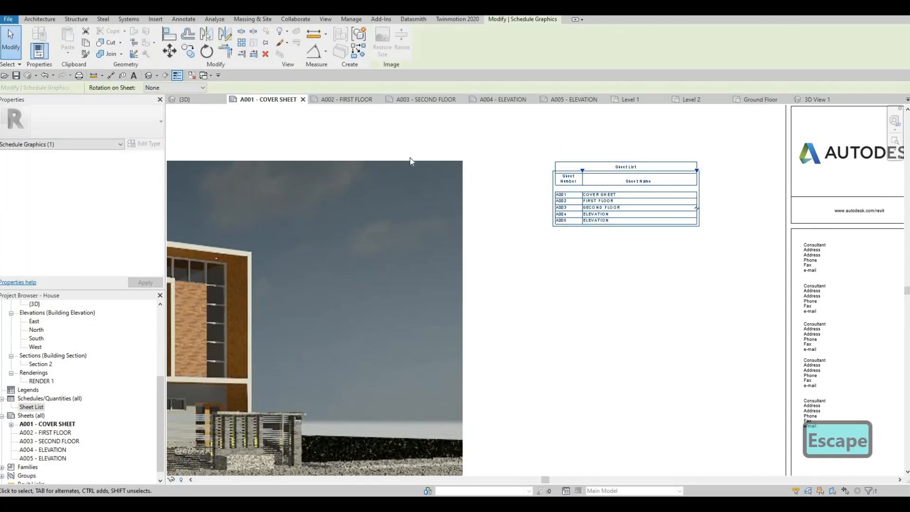
pyautogui.press('Escape')
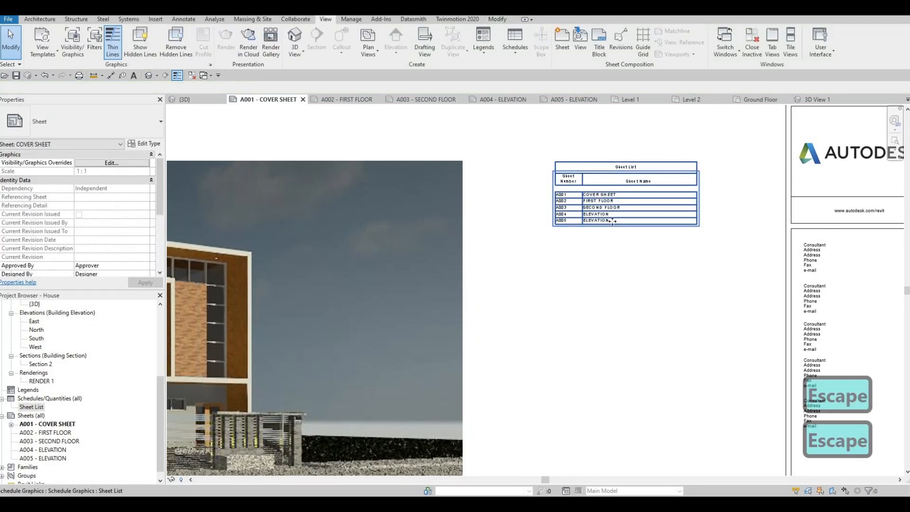
pyautogui.click(613, 222)
pyautogui.doubleClick(614, 221)
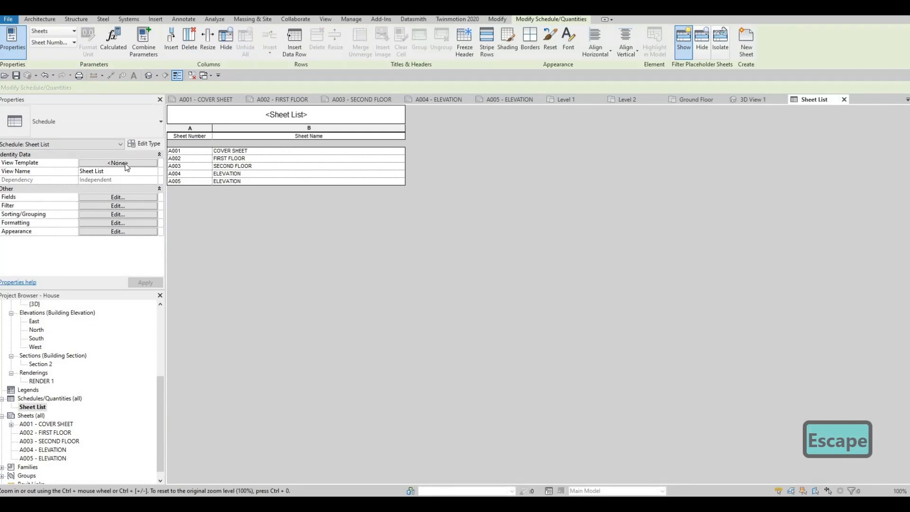
pyautogui.click(117, 197)
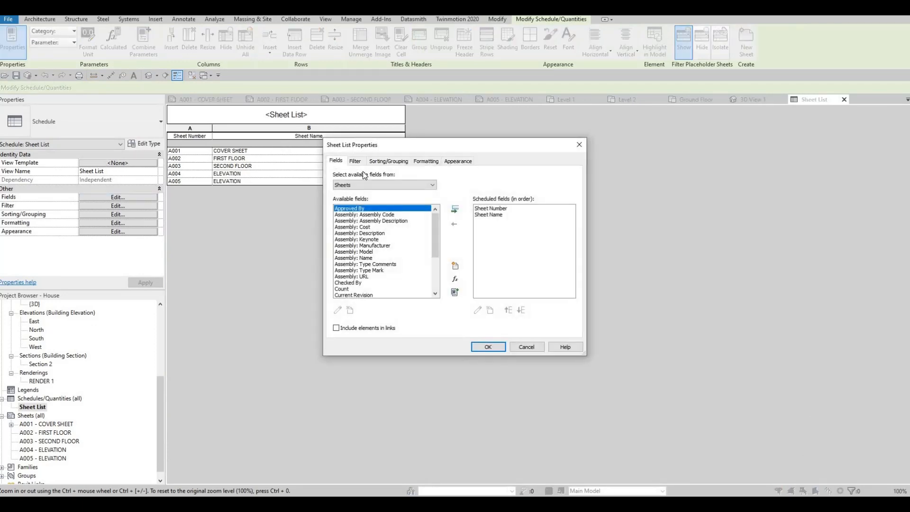
pyautogui.click(458, 162)
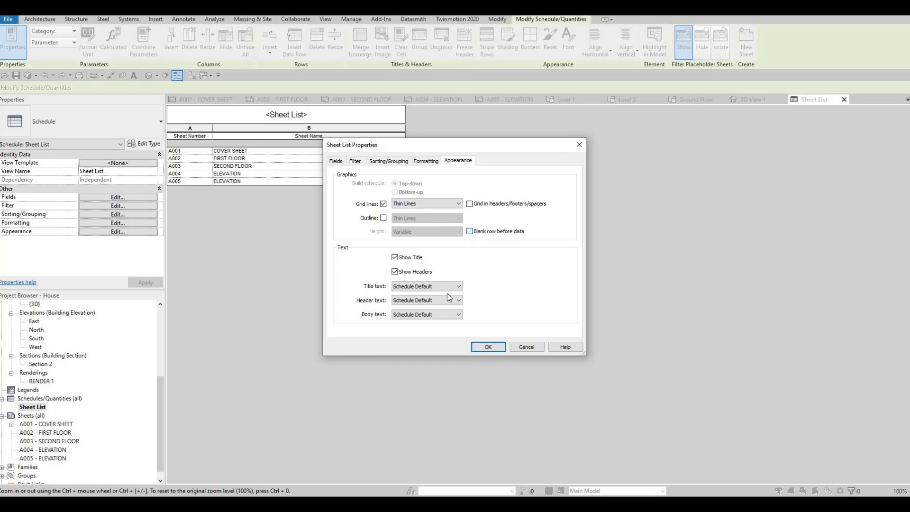
# Set the schedule's title text to 7mm Arial, header text to 6mm Arial and body text to 5mm Arial.
pyautogui.click(412, 286)
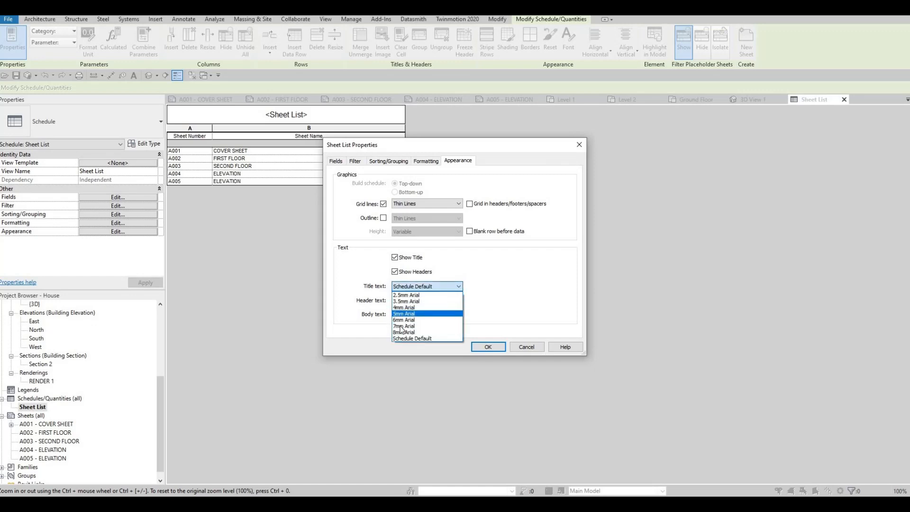
pyautogui.click(404, 326)
pyautogui.click(435, 301)
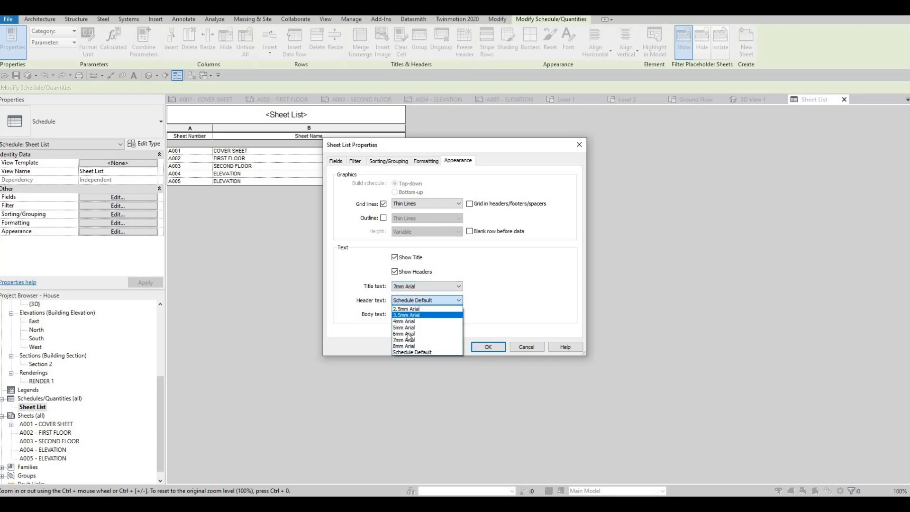
pyautogui.click(412, 333)
pyautogui.click(415, 314)
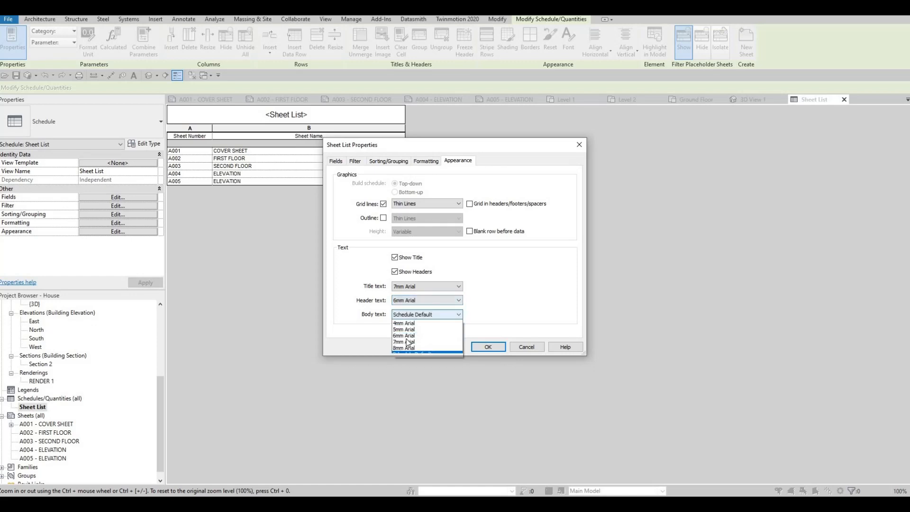
pyautogui.press('Down')
pyautogui.press('Down')
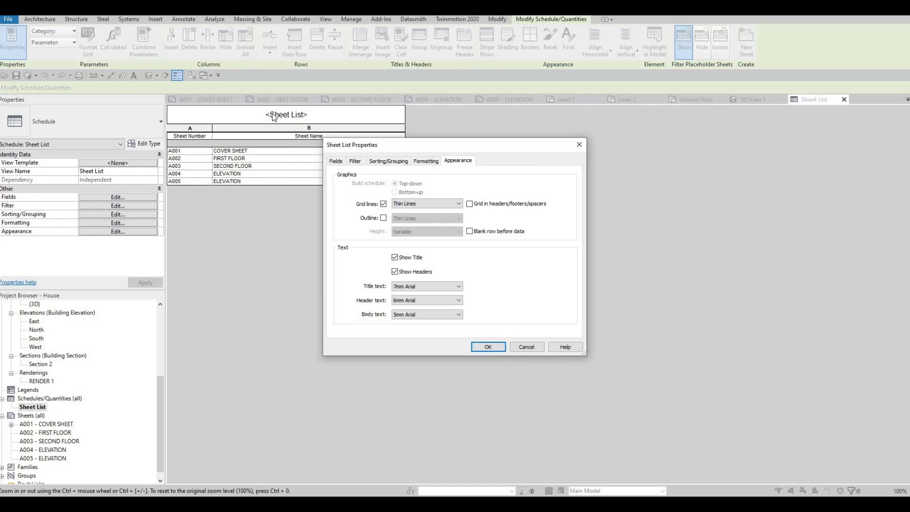
pyautogui.click(472, 348)
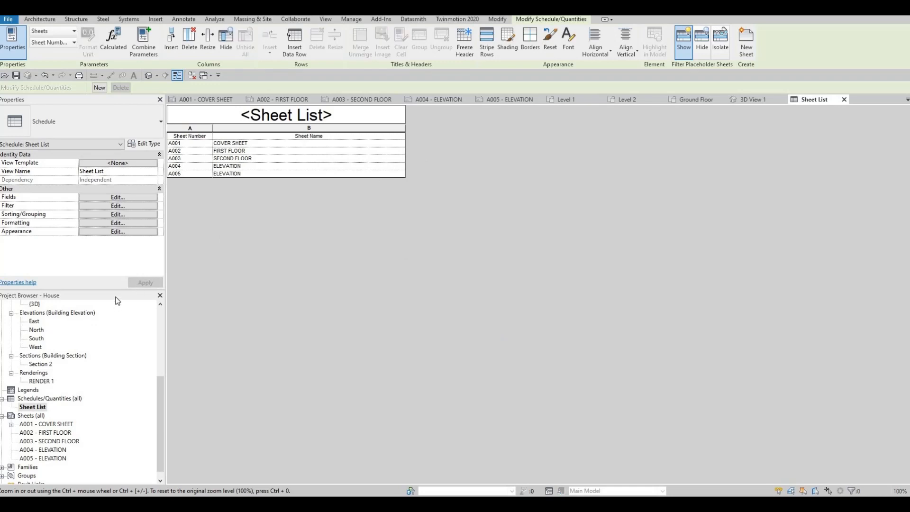
# Rename the schedule's title to DRAWING LIST.
pyautogui.click(337, 114)
pyautogui.click(290, 114)
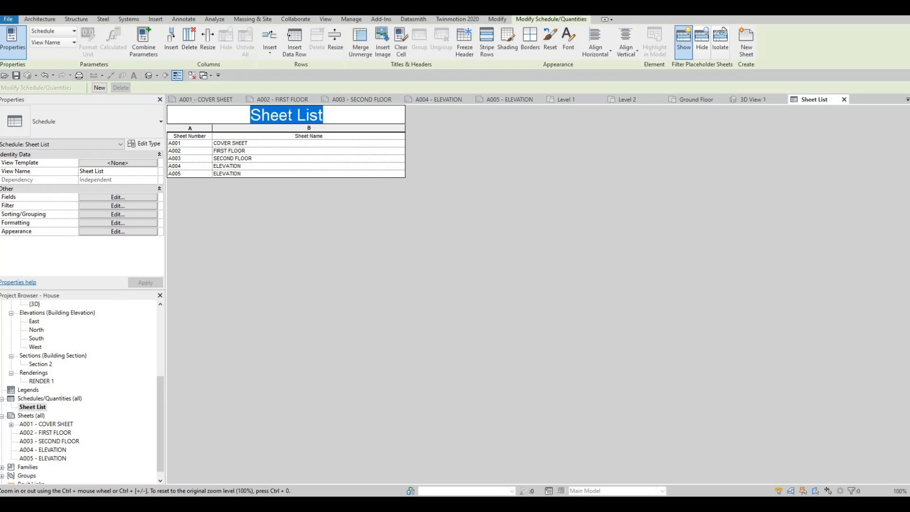
pyautogui.click(290, 114)
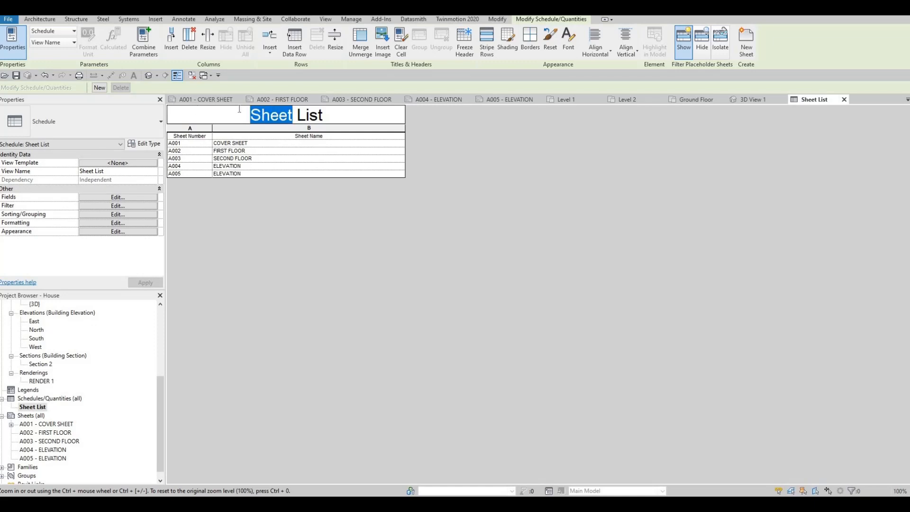
pyautogui.hotkey('ctrl', 'a')
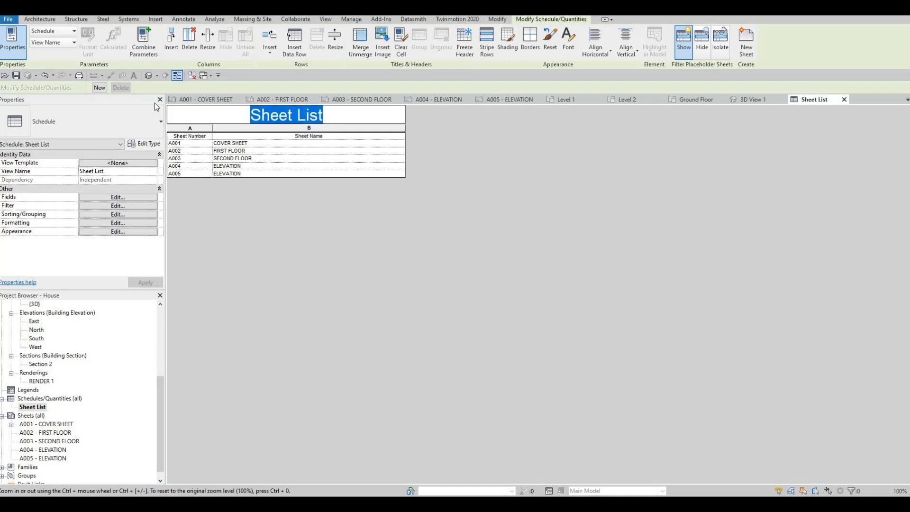
pyautogui.write('DRAWING')
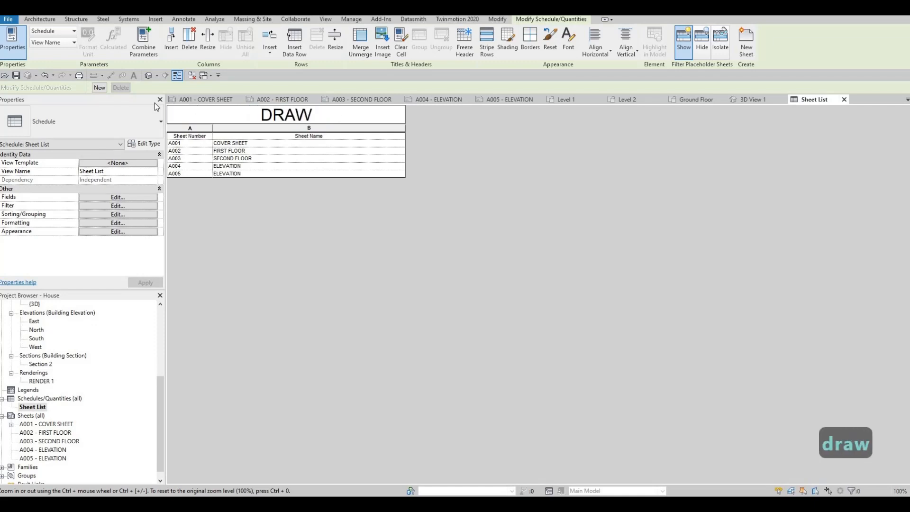
pyautogui.write(' LIST')
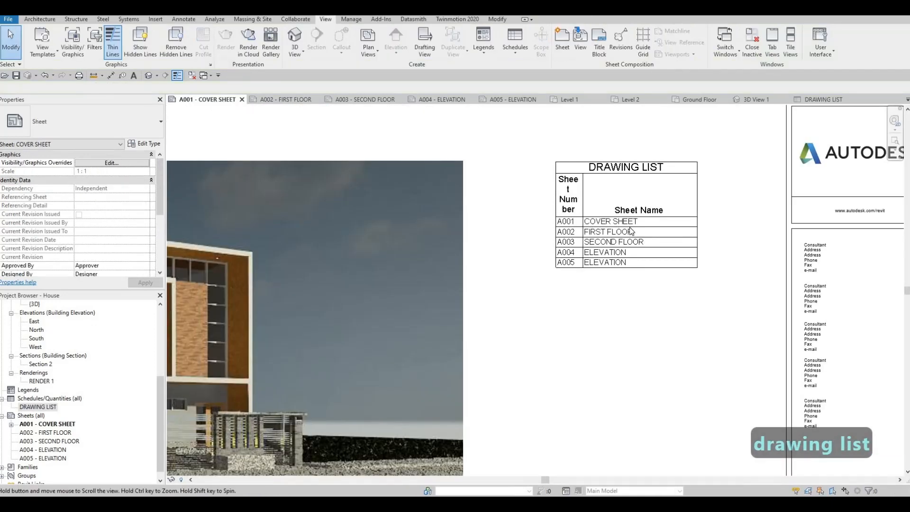
pyautogui.press('Escape')
# On sheet A001 - COVER SHEET, widen the DRAWING LIST columns so that each header fits on one line.
pyautogui.scroll(-1, 684, 228)
pyautogui.click(695, 191)
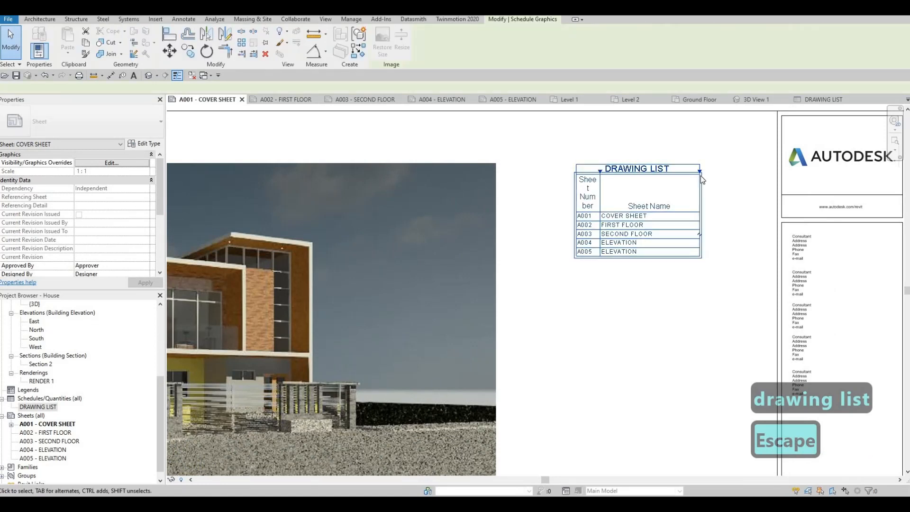
pyautogui.moveTo(700, 174); pyautogui.dragTo(782, 172)
pyautogui.moveTo(601, 172); pyautogui.dragTo(645, 179)
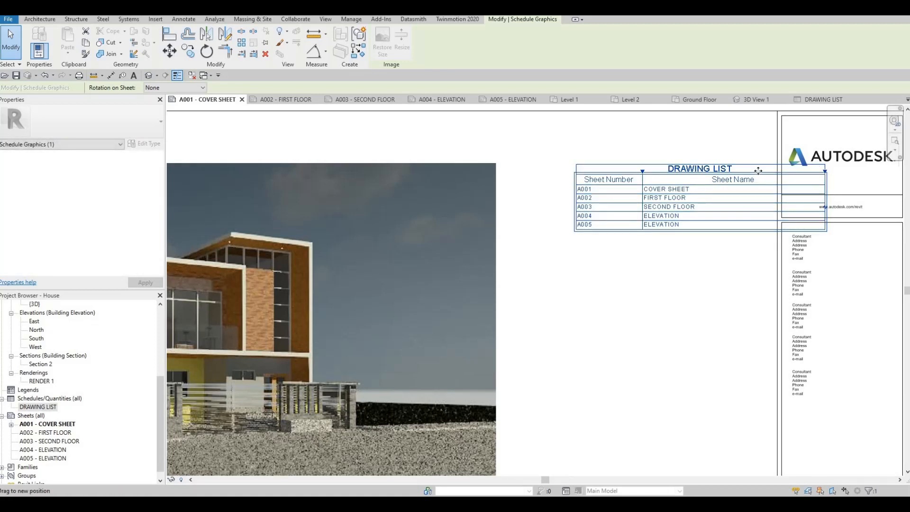
pyautogui.moveTo(825, 171); pyautogui.dragTo(676, 166)
# Move the DRAWING LIST schedule between the render and the title block, with its top aligned to the image's upper edge.
pyautogui.moveTo(640, 192); pyautogui.dragTo(655, 191)
pyautogui.press('Escape')
pyautogui.scroll(-1, 664, 188)
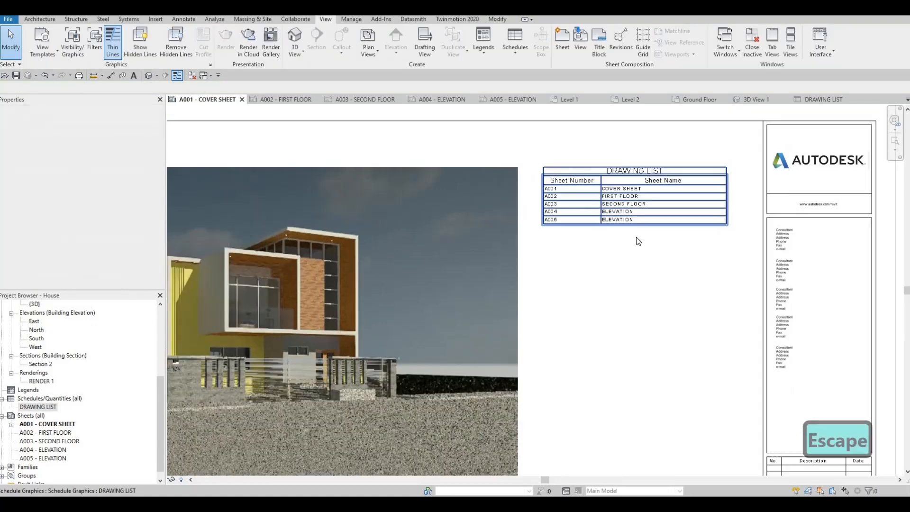
pyautogui.scroll(-1, 638, 240)
pyautogui.scroll(3, 616, 234)
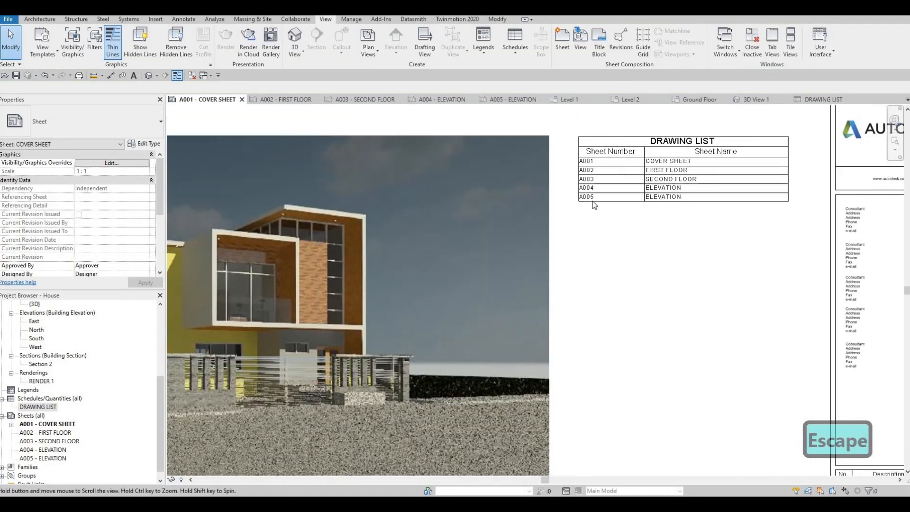
pyautogui.moveTo(593, 201); pyautogui.dragTo(566, 224, button='middle')
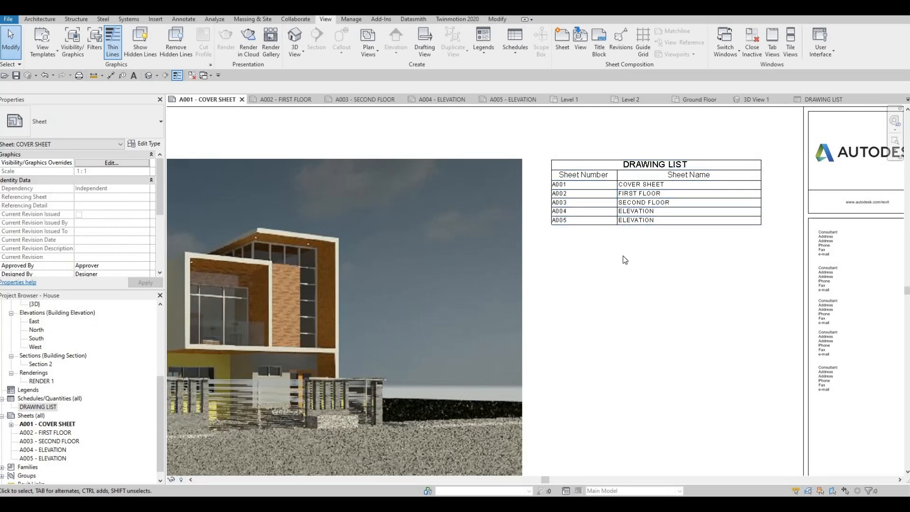
pyautogui.moveTo(575, 199); pyautogui.dragTo(575, 178, button='middle')
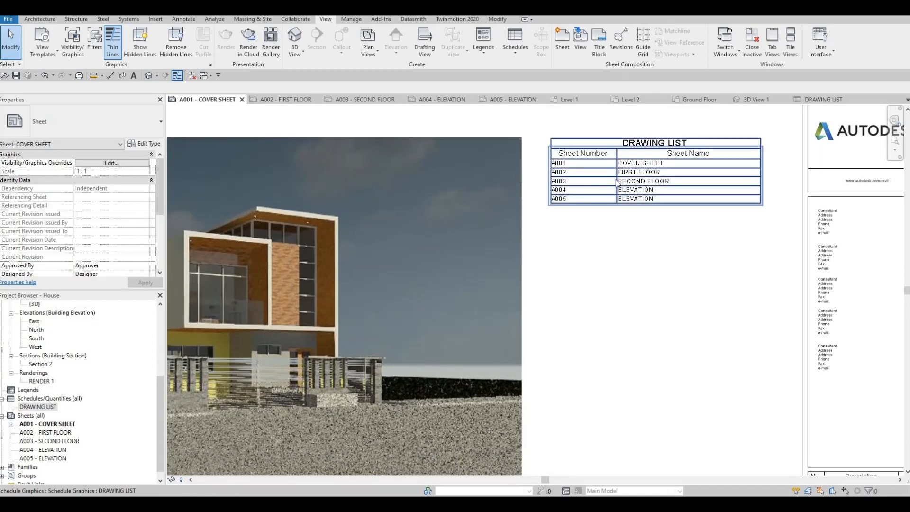
pyautogui.scroll(-3, 608, 228)
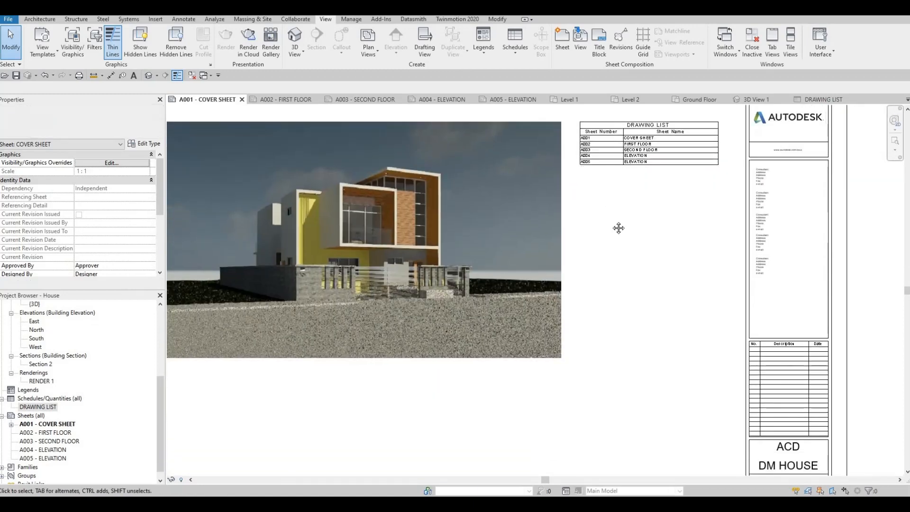
pyautogui.moveTo(378, 336); pyautogui.dragTo(361, 335, button='middle')
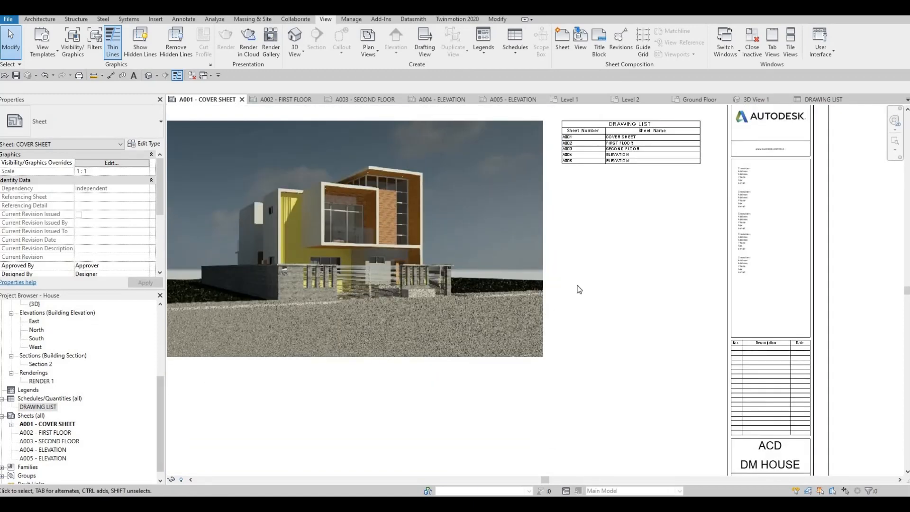
pyautogui.moveTo(577, 285); pyautogui.dragTo(613, 267, button='middle')
pyautogui.scroll(-3, 613, 267)
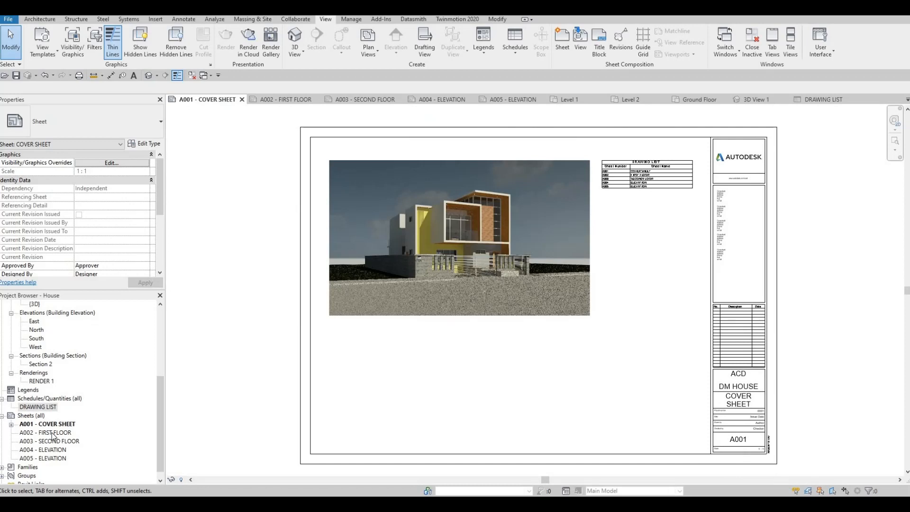
# Try placing the Level 1 floor plan on sheet A002 - FIRST FLOOR, and delete the placed viewport.
pyautogui.doubleClick(52, 433)
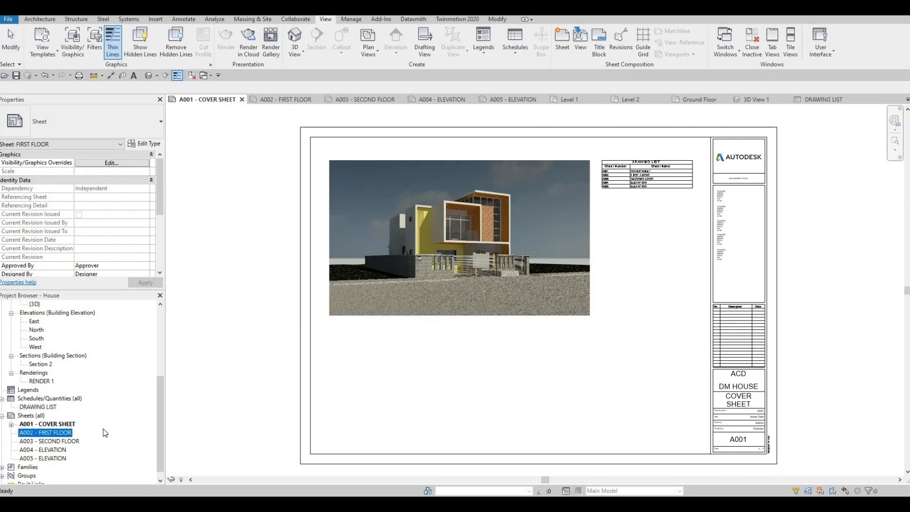
pyautogui.scroll(2, 65, 382)
pyautogui.scroll(3, 65, 382)
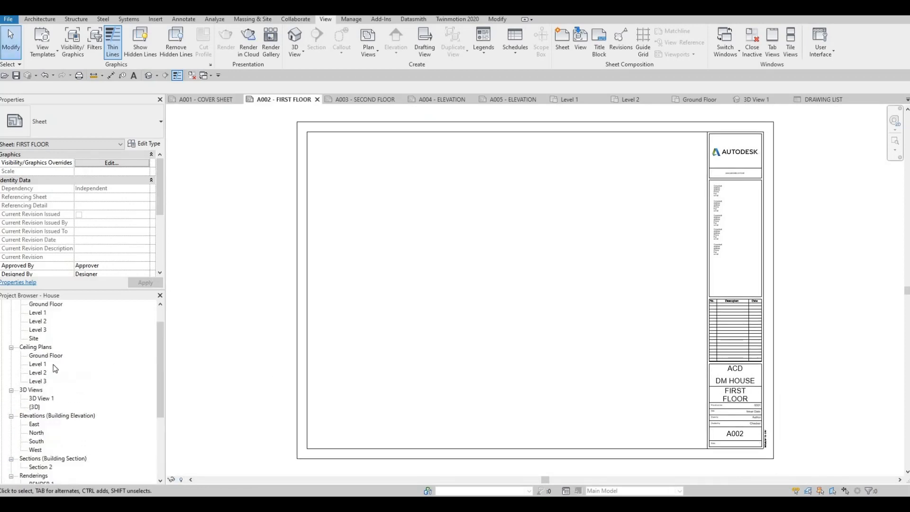
pyautogui.click(37, 338)
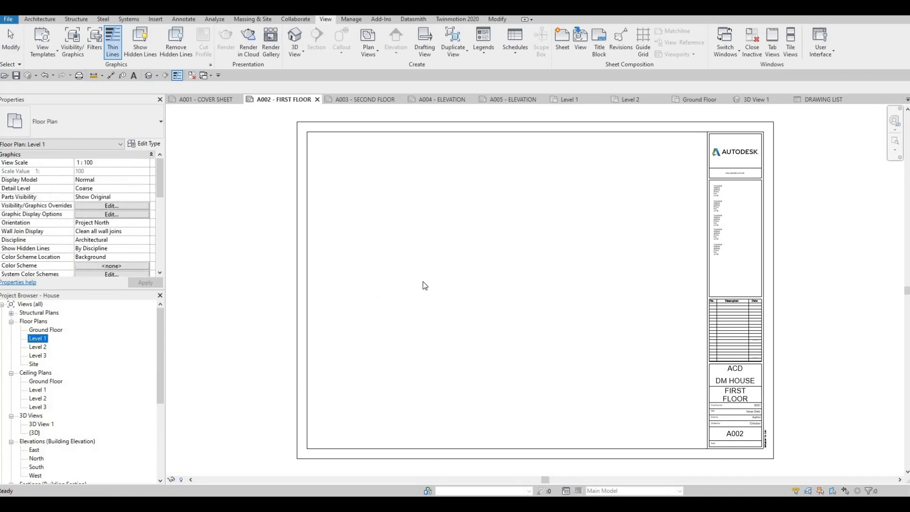
pyautogui.moveTo(495, 274); pyautogui.dragTo(511, 277)
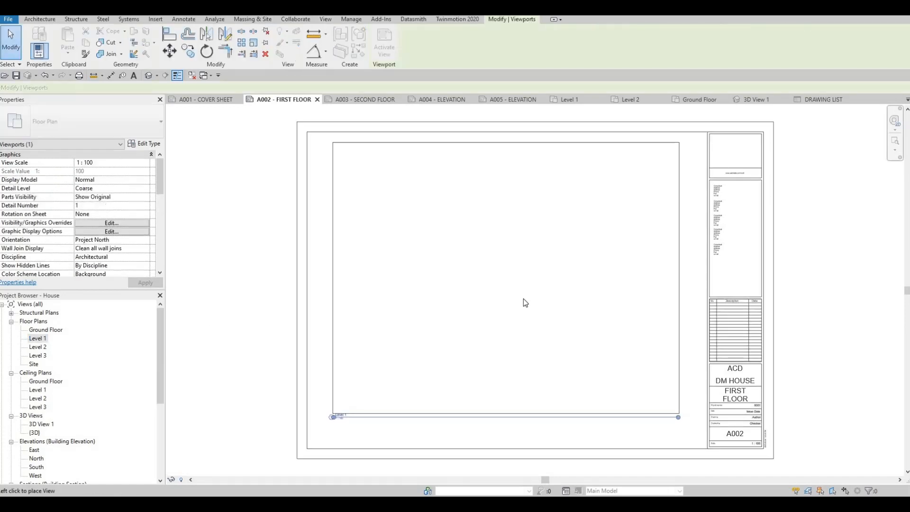
pyautogui.click(525, 327)
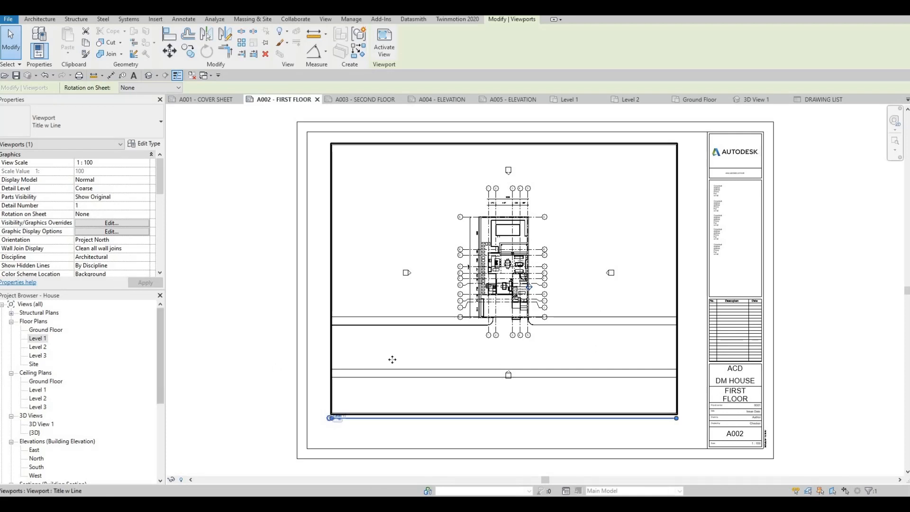
pyautogui.press('Delete')
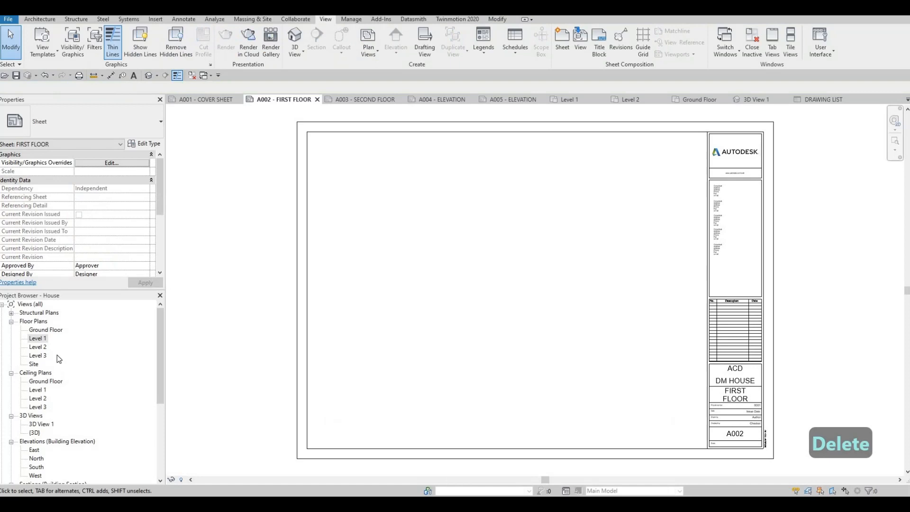
# Open the Level 1 floor plan and set its view scale to 1:50.
pyautogui.click(38, 338)
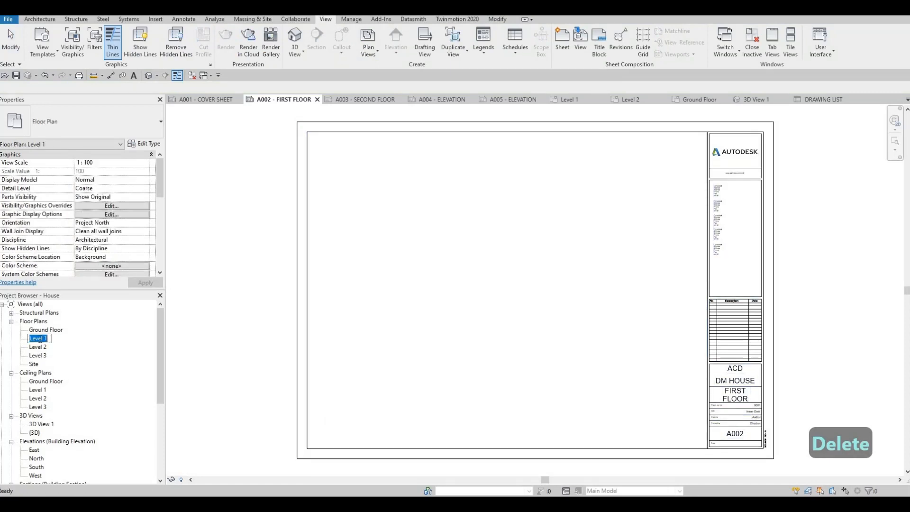
pyautogui.doubleClick(37, 338)
pyautogui.scroll(-4, 502, 297)
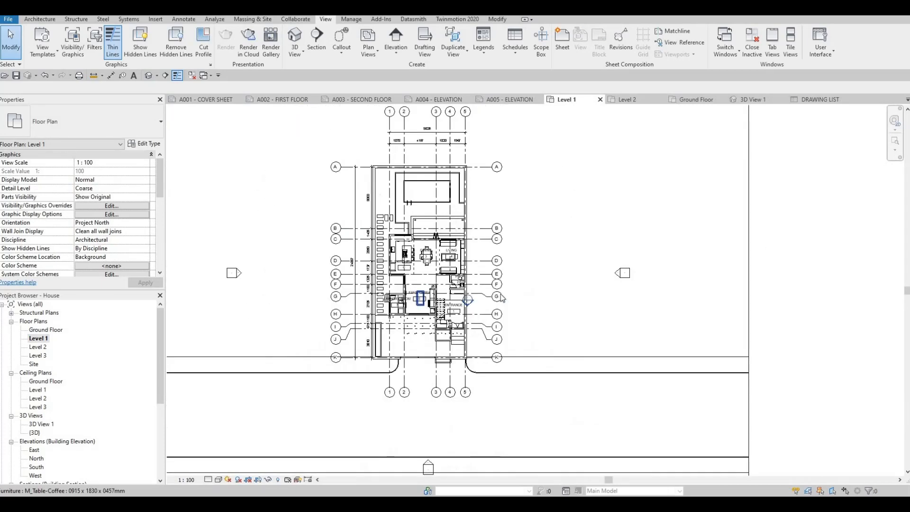
pyautogui.moveTo(502, 297); pyautogui.dragTo(531, 292, button='middle')
pyautogui.scroll(-3, 531, 292)
pyautogui.click(187, 480)
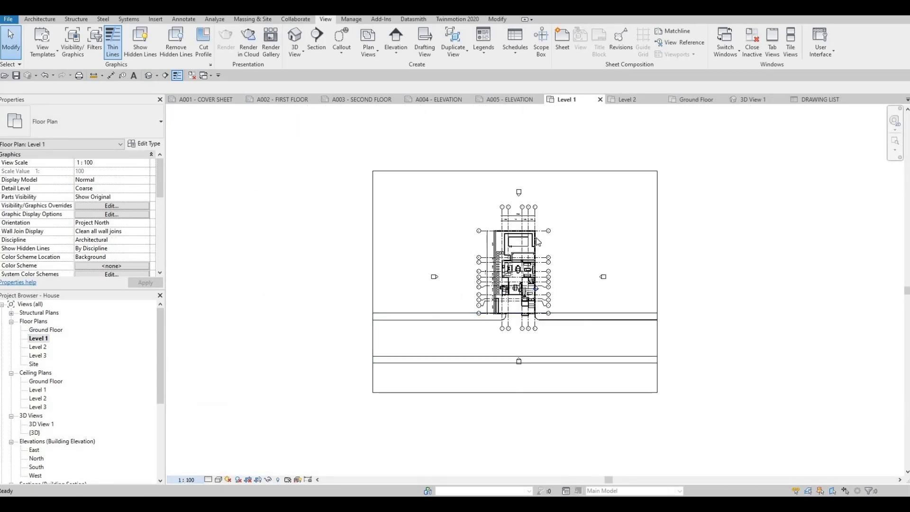
pyautogui.scroll(5, 522, 266)
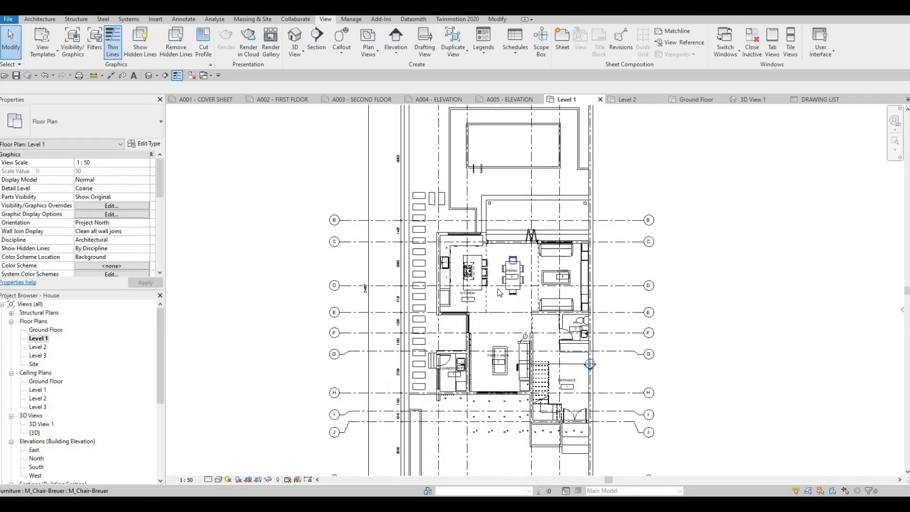
# On the Level 1 floor plan, move the DINING room tag below the dining table and the LIVING tag below the coffee table.
pyautogui.scroll(5, 488, 343)
pyautogui.moveTo(495, 309); pyautogui.dragTo(521, 246, button='middle')
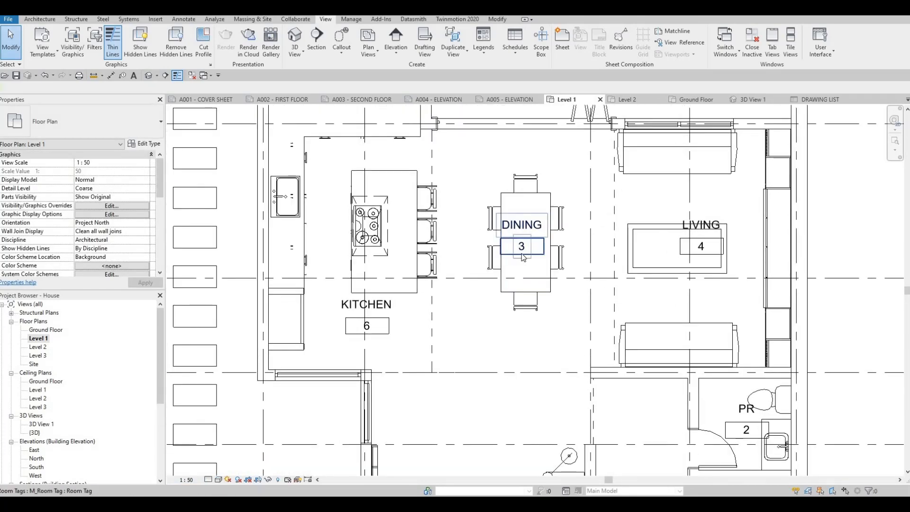
pyautogui.moveTo(522, 256); pyautogui.dragTo(529, 348)
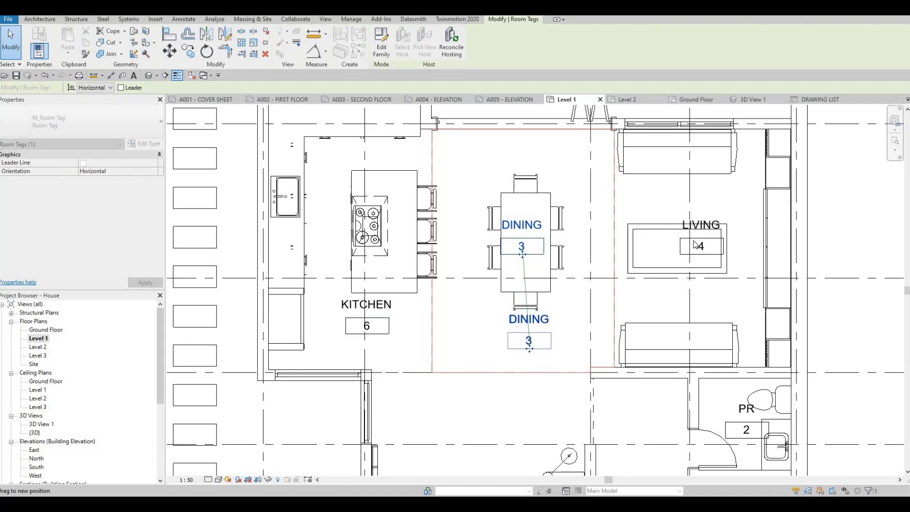
pyautogui.click(701, 246)
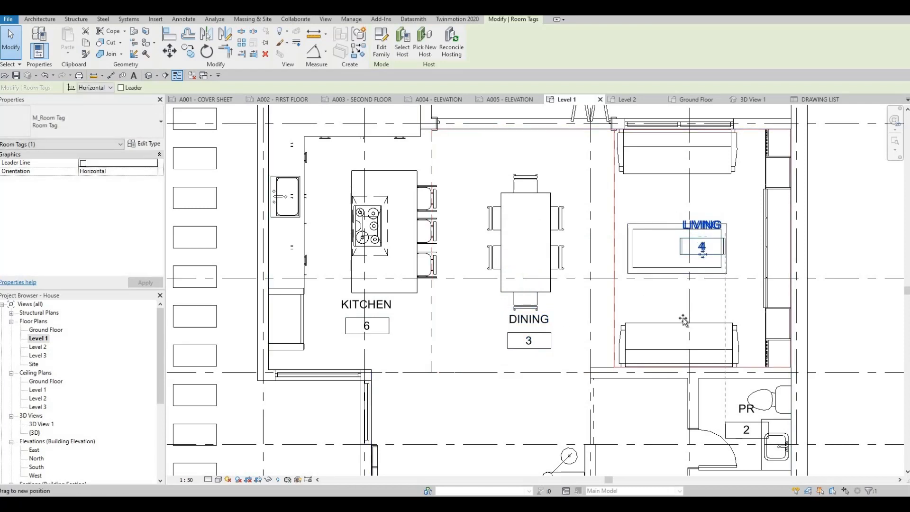
pyautogui.moveTo(683, 318); pyautogui.dragTo(682, 319)
pyautogui.scroll(-2, 683, 322)
pyautogui.moveTo(683, 322); pyautogui.dragTo(648, 212, button='middle')
pyautogui.scroll(1, 690, 283)
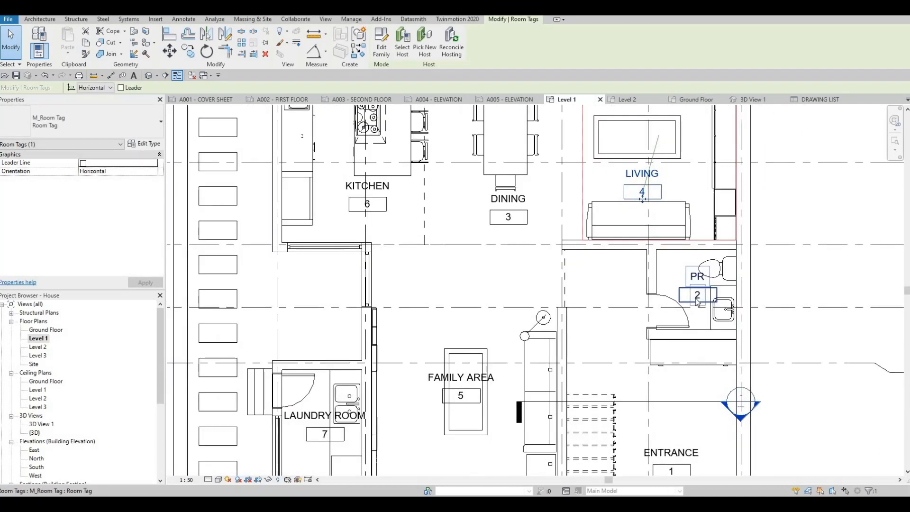
# Move the PR room tag clear of the toilet and sink, and the FAMILY AREA tag above the family room table.
pyautogui.click(696, 301)
pyautogui.moveTo(697, 301); pyautogui.dragTo(680, 292)
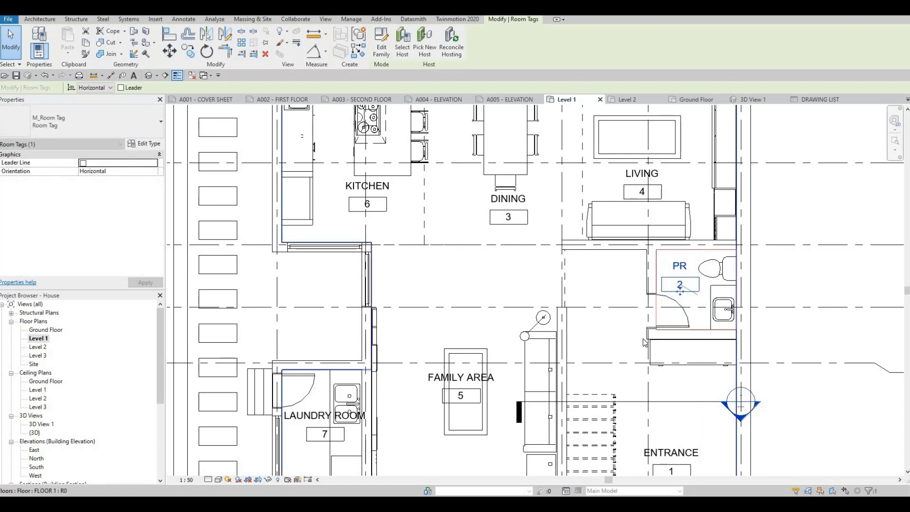
pyautogui.moveTo(369, 379); pyautogui.dragTo(348, 288, button='middle')
pyautogui.click(441, 291)
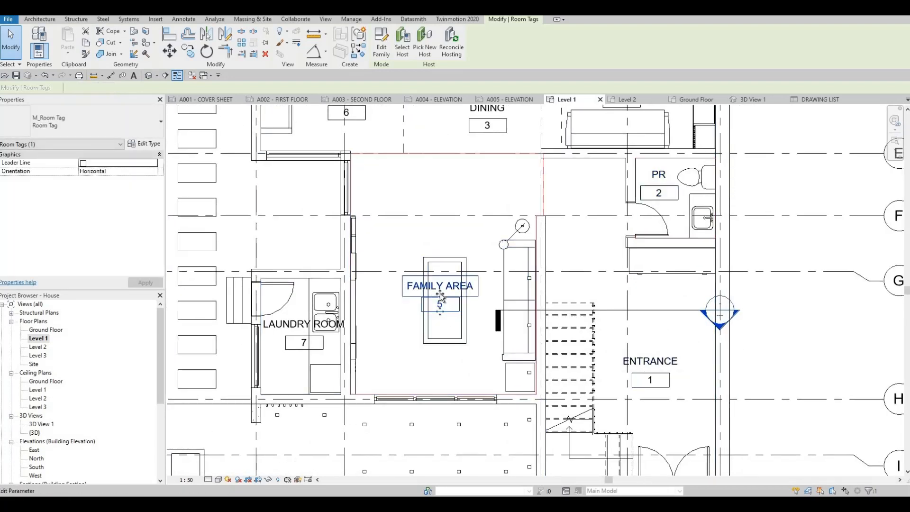
pyautogui.moveTo(440, 291); pyautogui.dragTo(441, 250)
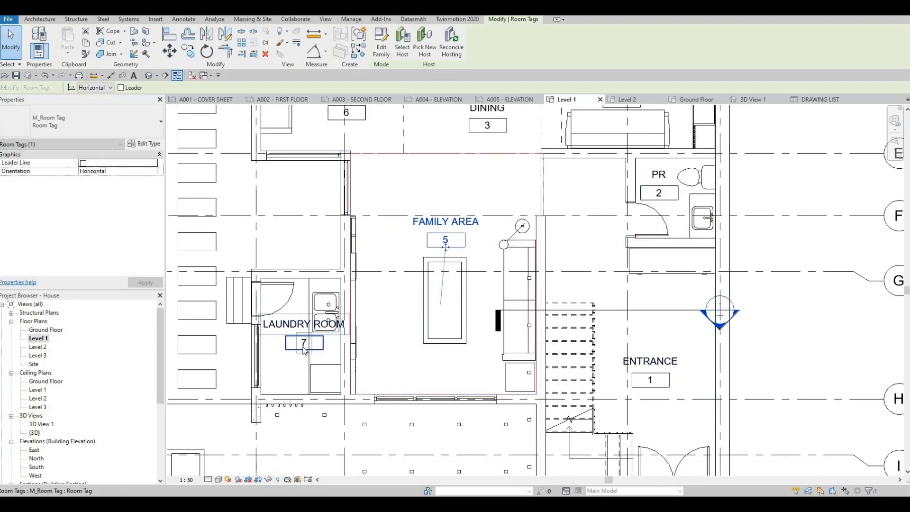
# Shift the LAUNDRY ROOM tag slightly down within its room.
pyautogui.click(289, 326)
pyautogui.moveTo(315, 344); pyautogui.dragTo(317, 350)
pyautogui.press('Escape')
pyautogui.press('Escape')
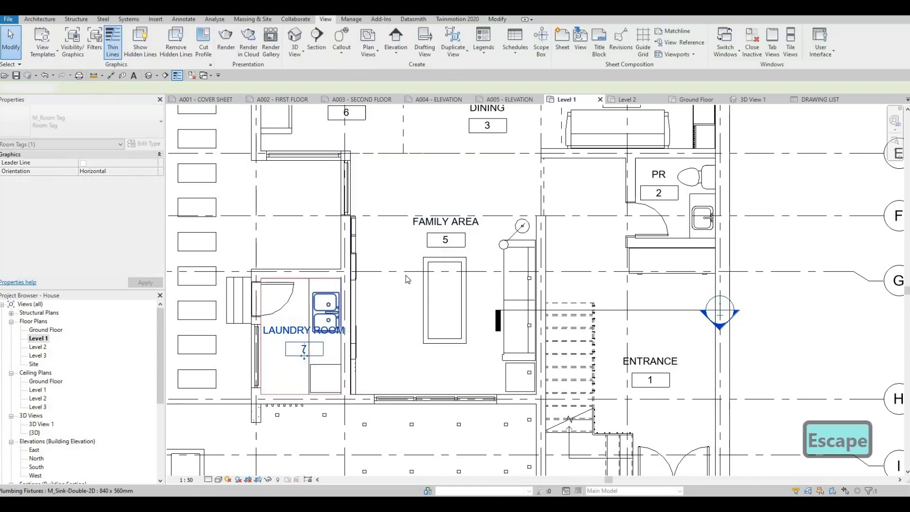
# Try placing the 1:50 Level 1 floor plan on sheet A002 - FIRST FLOOR, and delete the oversized viewport.
pyautogui.scroll(-3, 354, 278)
pyautogui.moveTo(354, 278); pyautogui.dragTo(328, 297, button='middle')
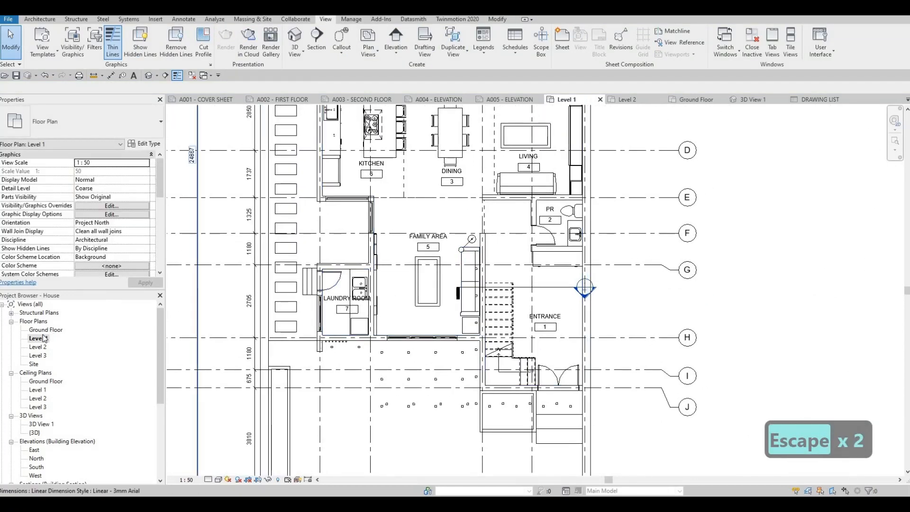
pyautogui.moveTo(378, 396); pyautogui.dragTo(416, 392, button='middle')
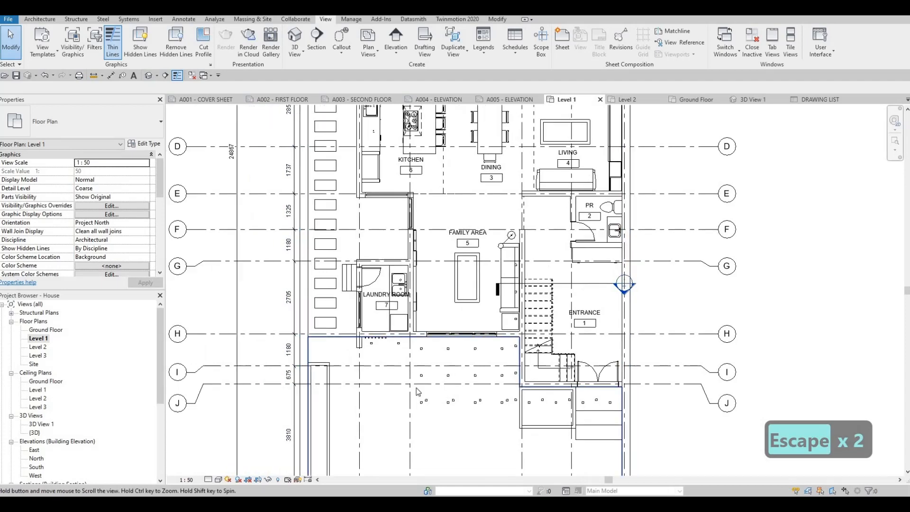
pyautogui.scroll(-4, 431, 377)
pyautogui.moveTo(476, 261); pyautogui.dragTo(497, 240, button='middle')
pyautogui.scroll(-2, 498, 240)
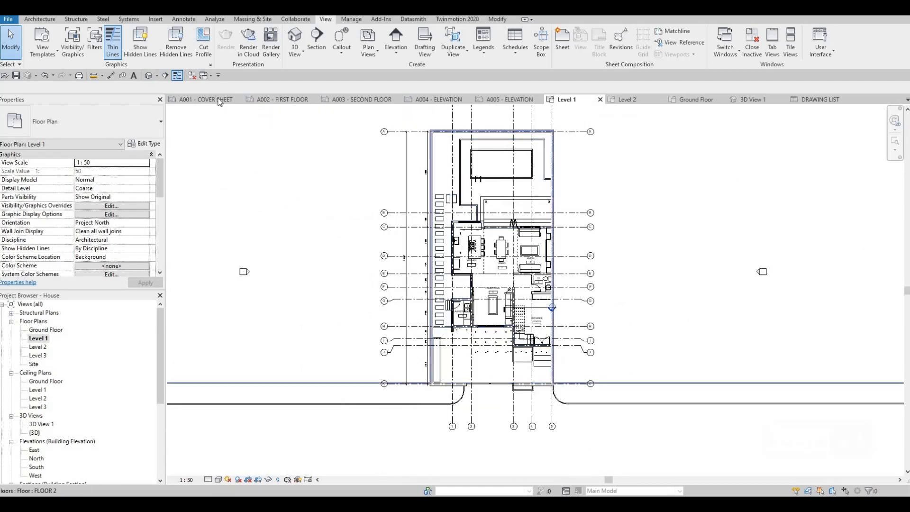
pyautogui.click(276, 99)
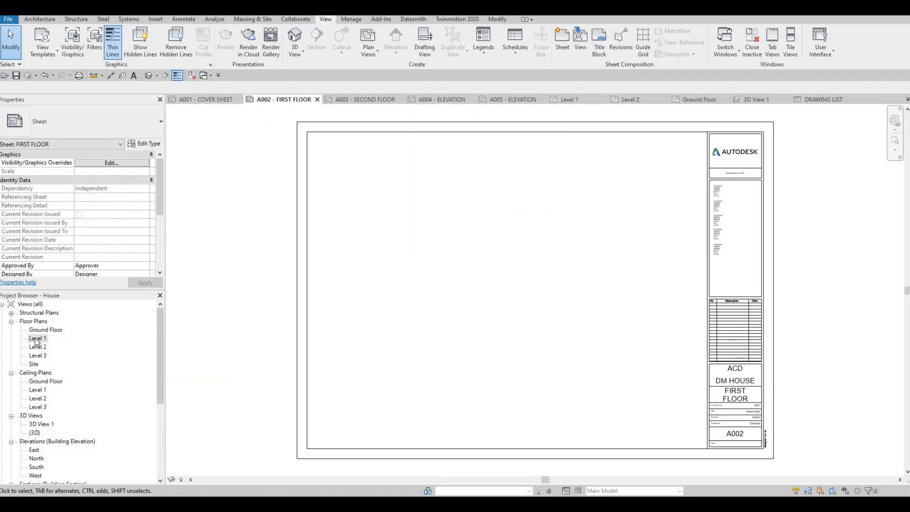
pyautogui.click(38, 339)
pyautogui.moveTo(489, 296); pyautogui.dragTo(512, 294)
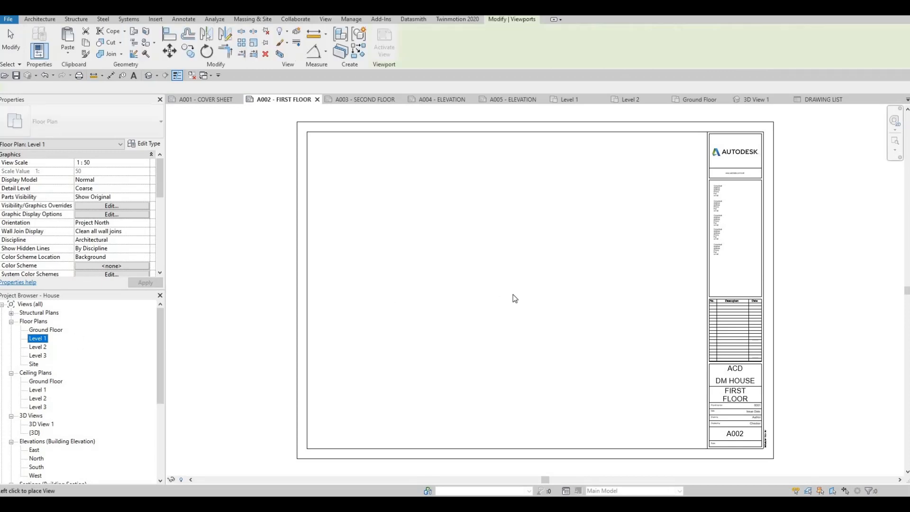
pyautogui.scroll(-3, 516, 295)
pyautogui.click(544, 246)
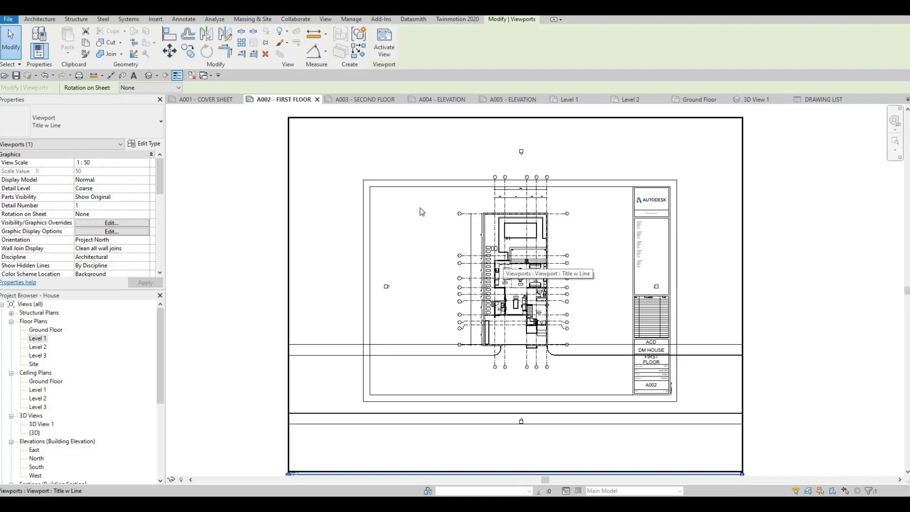
pyautogui.press('Delete')
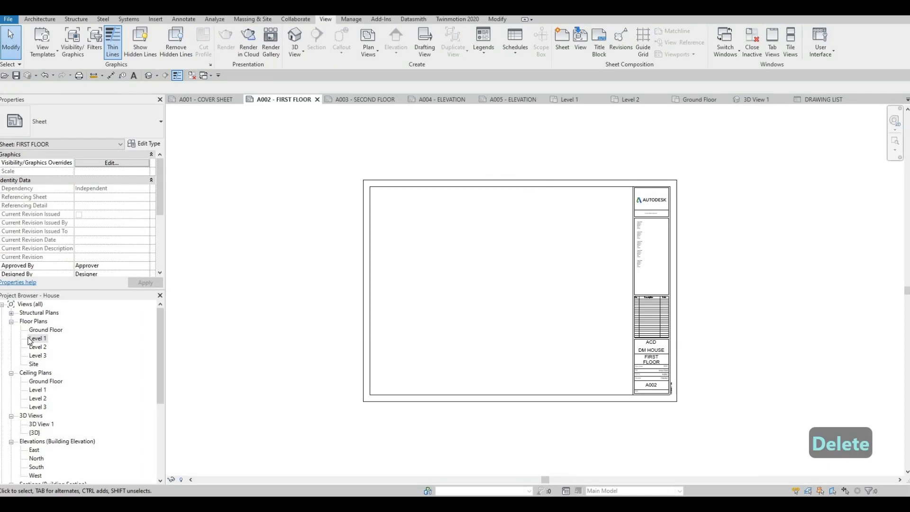
# Enable Crop View, Crop Region Visible and Annotation Crop for the Level 1 floor plan.
pyautogui.click(33, 338)
pyautogui.scroll(-4, 87, 215)
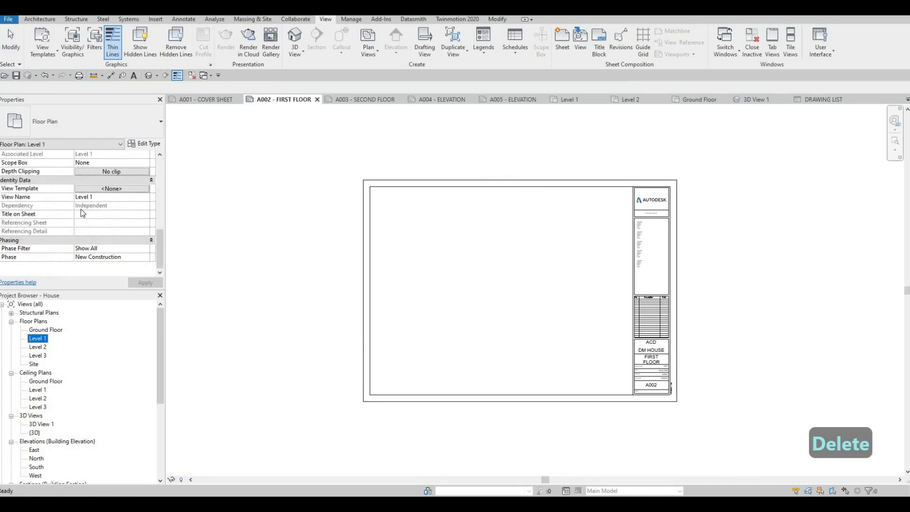
pyautogui.click(78, 241)
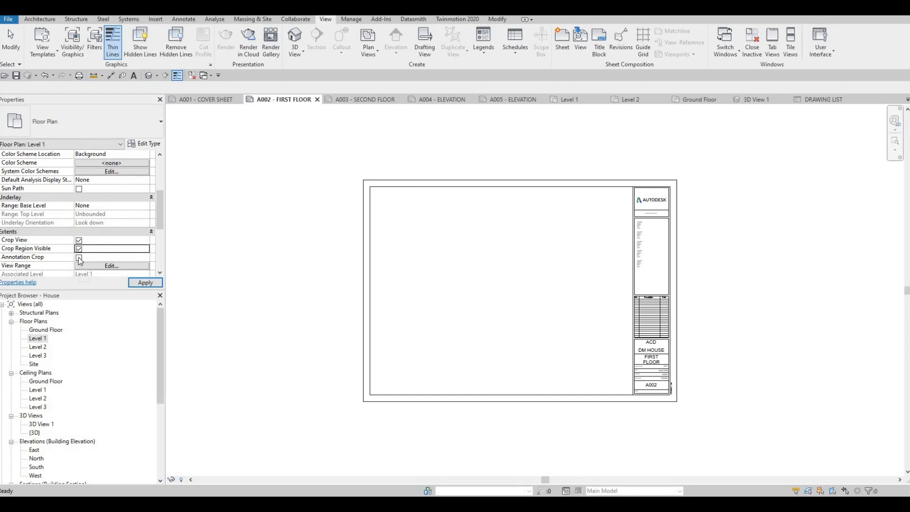
pyautogui.click(78, 258)
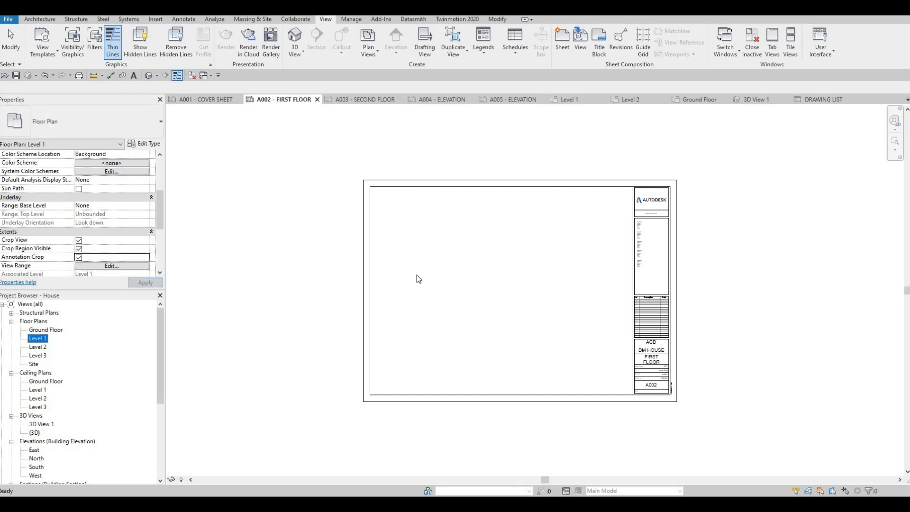
pyautogui.scroll(-2, 395, 273)
pyautogui.scroll(-2, 366, 282)
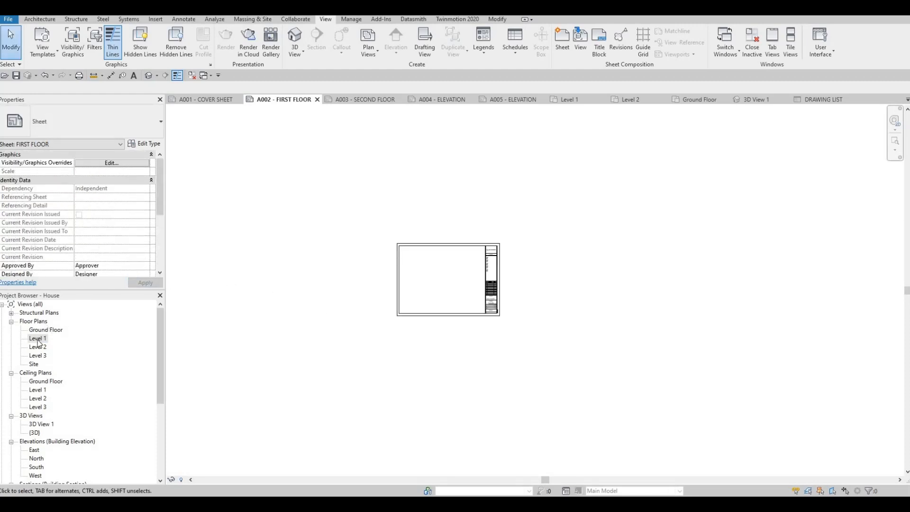
# Open the Level 1 floor plan and pull all four crop region edges in around the house and its grids.
pyautogui.doubleClick(38, 338)
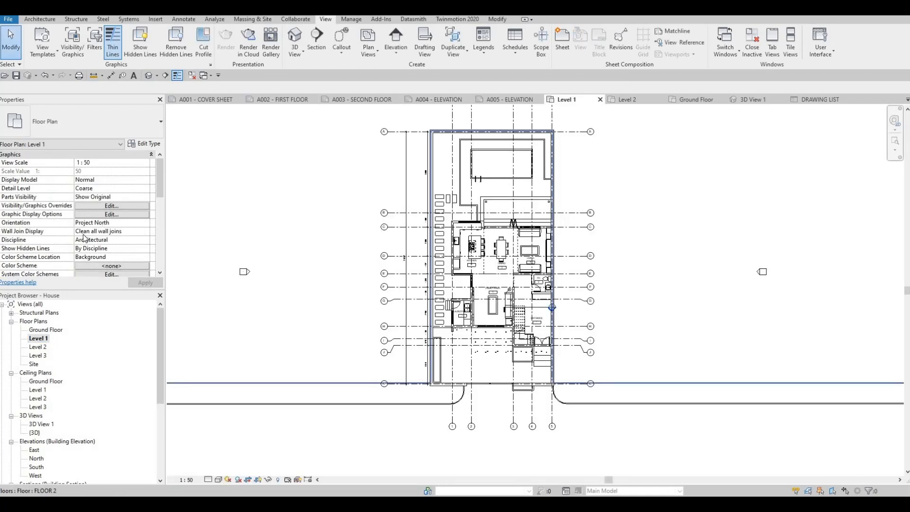
pyautogui.scroll(-3, 85, 233)
pyautogui.scroll(-3, 84, 231)
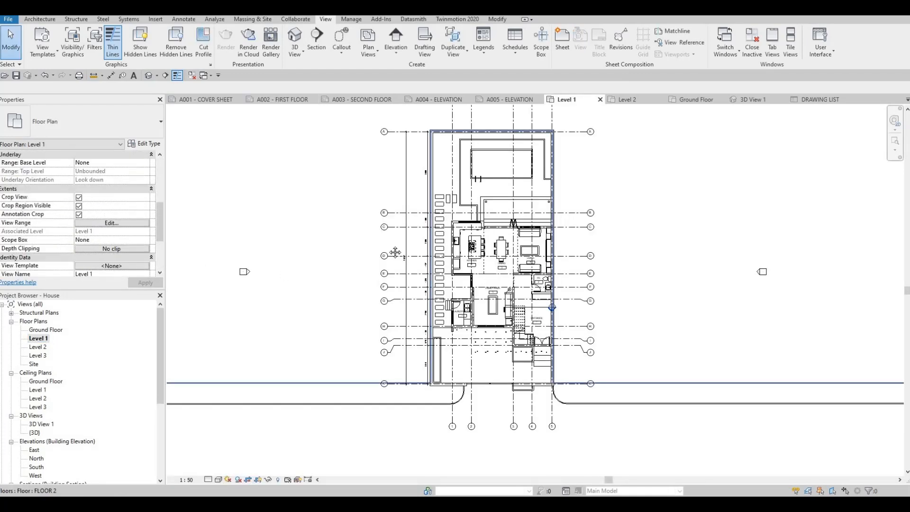
pyautogui.scroll(-5, 337, 224)
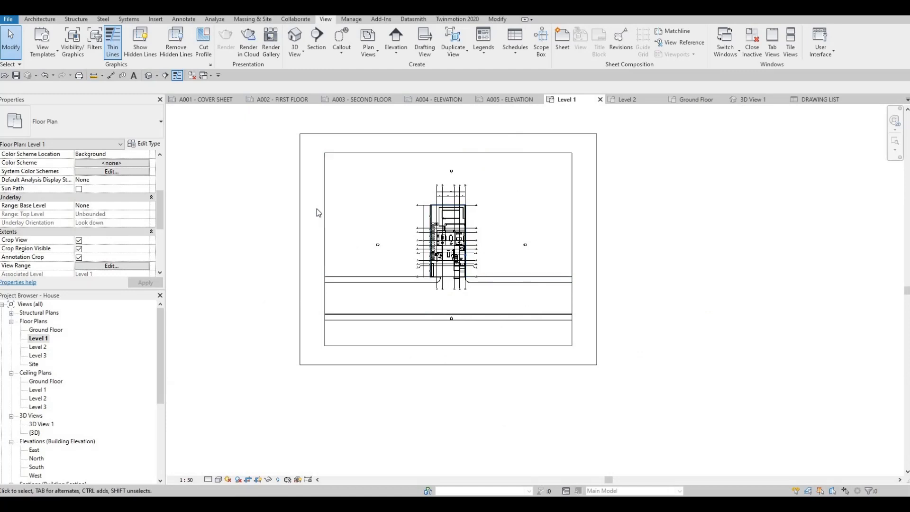
pyautogui.click(324, 213)
pyautogui.click(299, 249)
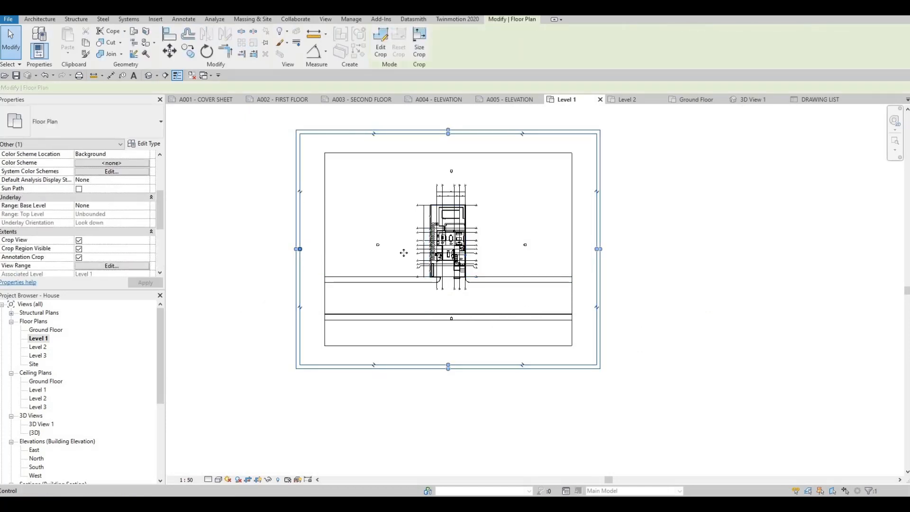
pyautogui.moveTo(404, 252); pyautogui.dragTo(412, 253)
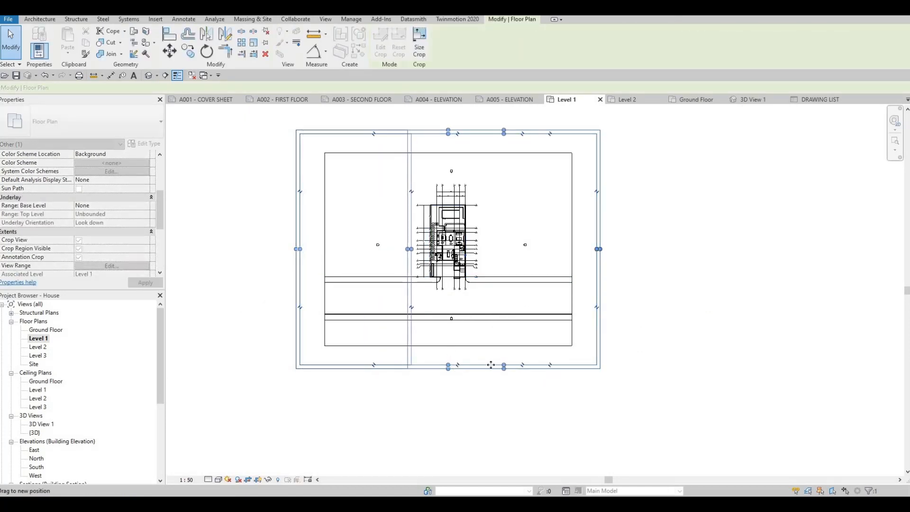
pyautogui.moveTo(500, 364); pyautogui.dragTo(486, 297)
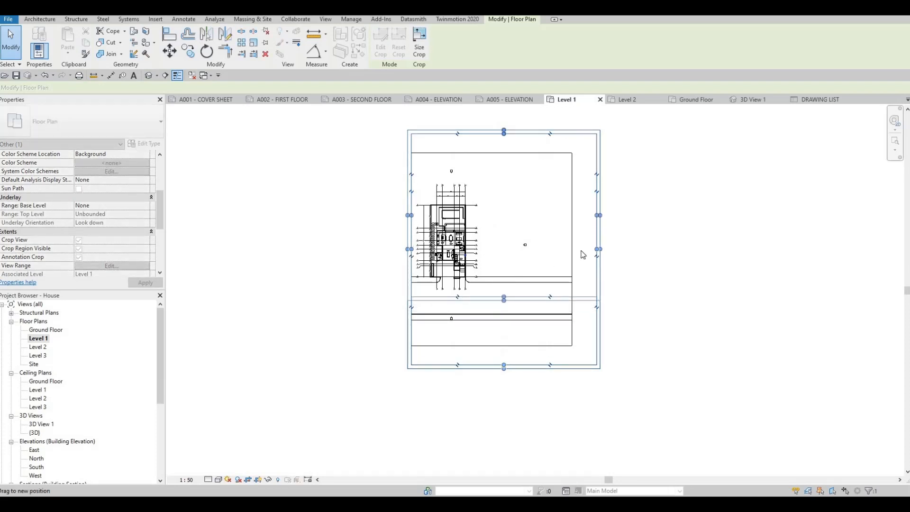
pyautogui.moveTo(599, 215); pyautogui.dragTo(453, 170)
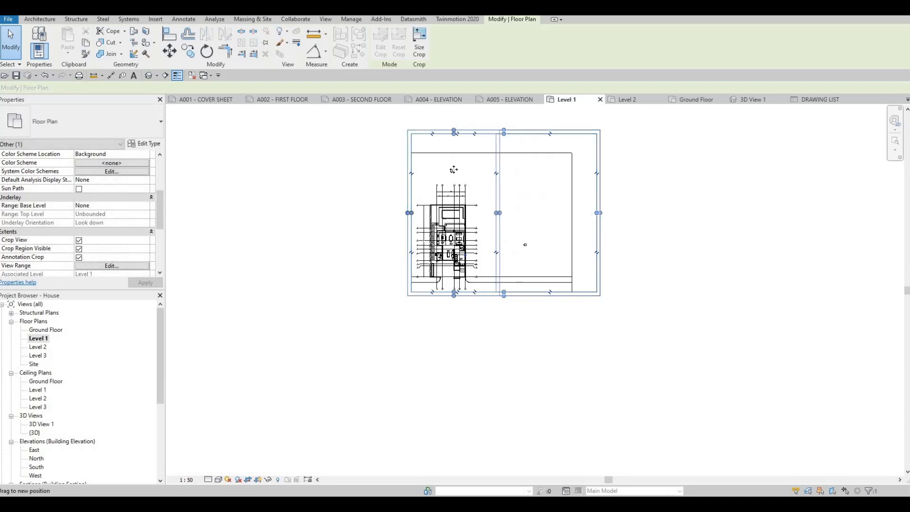
pyautogui.moveTo(446, 134); pyautogui.dragTo(449, 180)
# Tighten the crop region, bringing the side edges close to the lettered grid bubbles and the upper and lower edges inside the numbered bubbles.
pyautogui.scroll(5, 372, 313)
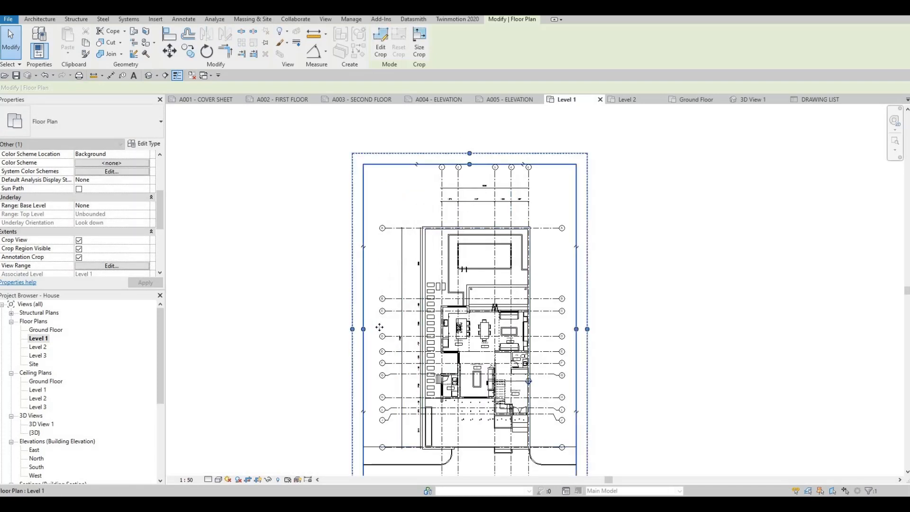
pyautogui.moveTo(363, 329); pyautogui.dragTo(379, 328)
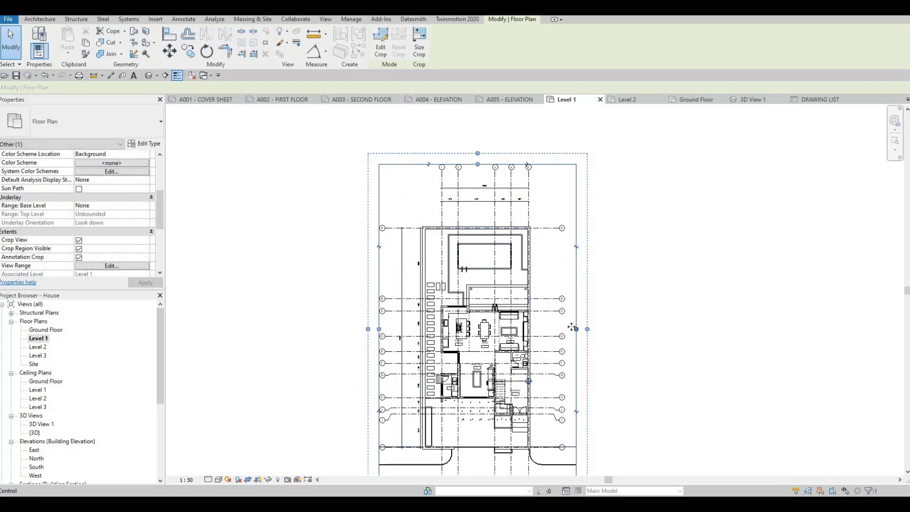
pyautogui.moveTo(576, 328); pyautogui.dragTo(573, 328)
pyautogui.scroll(1, 505, 203)
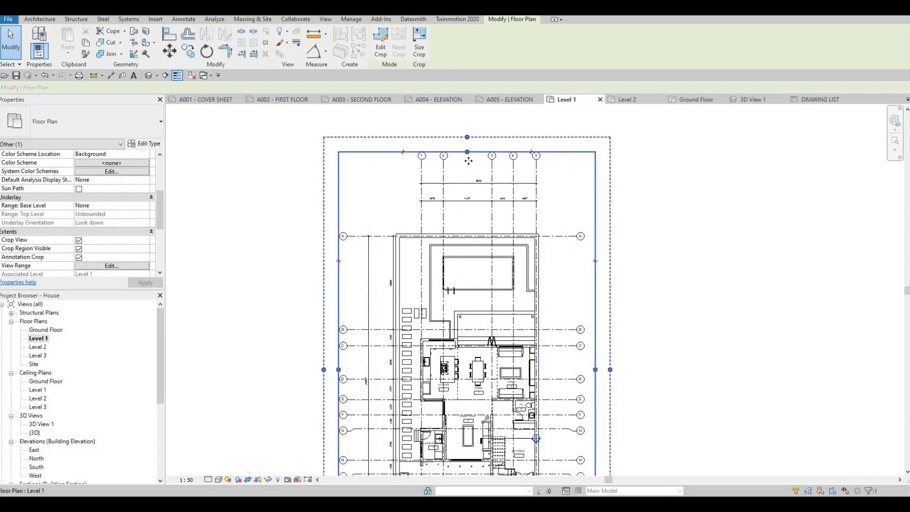
pyautogui.moveTo(468, 161); pyautogui.dragTo(469, 174)
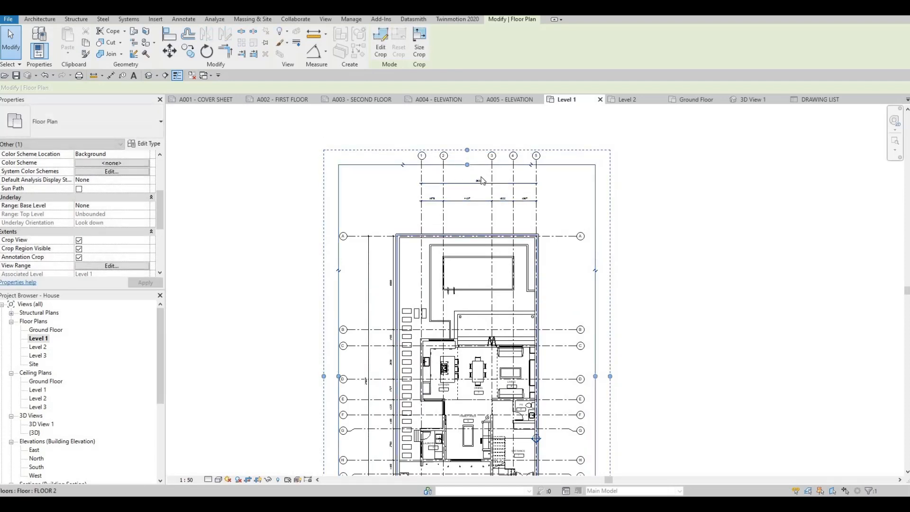
pyautogui.moveTo(466, 165); pyautogui.dragTo(429, 168)
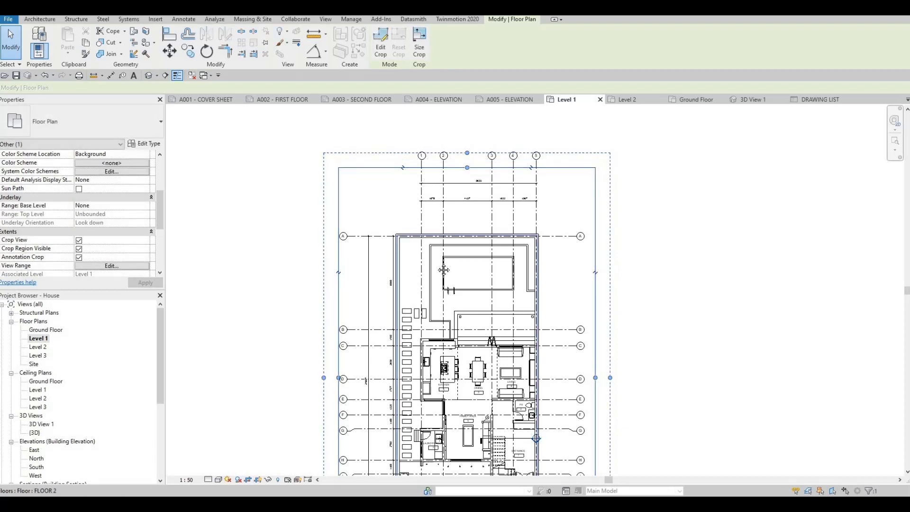
pyautogui.scroll(-3, 469, 284)
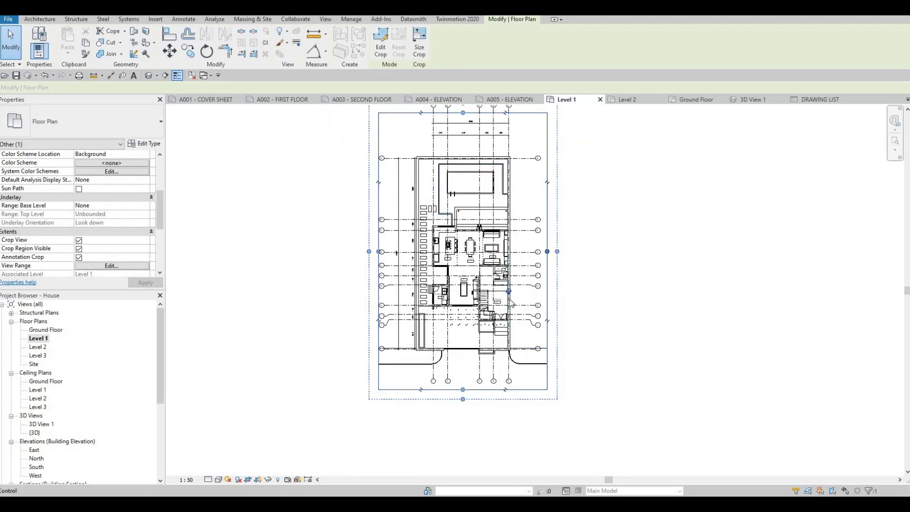
pyautogui.moveTo(547, 252); pyautogui.dragTo(540, 251)
pyautogui.moveTo(459, 390); pyautogui.dragTo(459, 371)
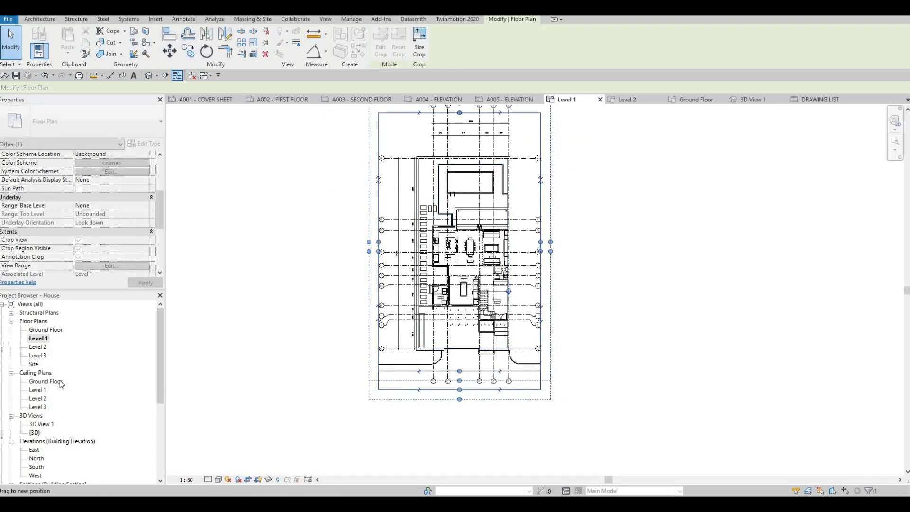
# Place the cropped Level 1 floor plan on sheet A002 - FIRST FLOOR, inside the border and left of the title block.
pyautogui.click(271, 100)
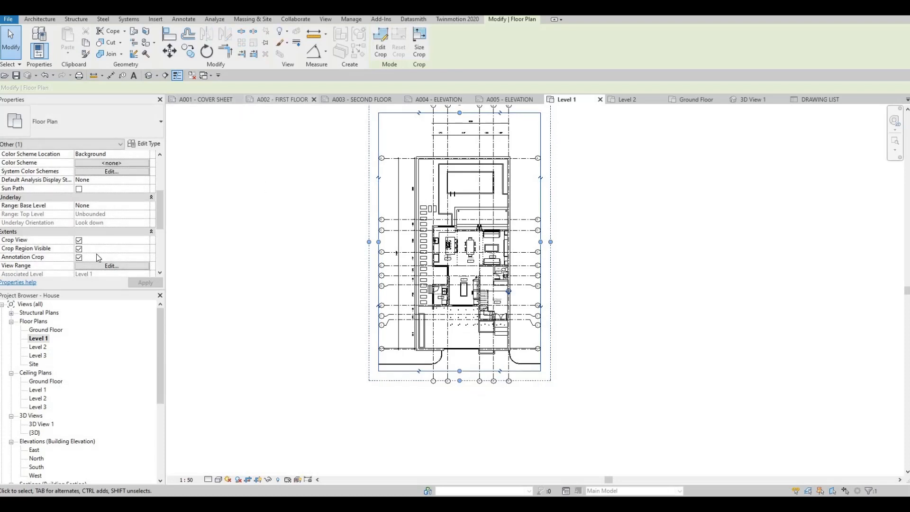
pyautogui.click(37, 340)
pyautogui.moveTo(416, 295); pyautogui.dragTo(419, 295)
pyautogui.scroll(4, 436, 291)
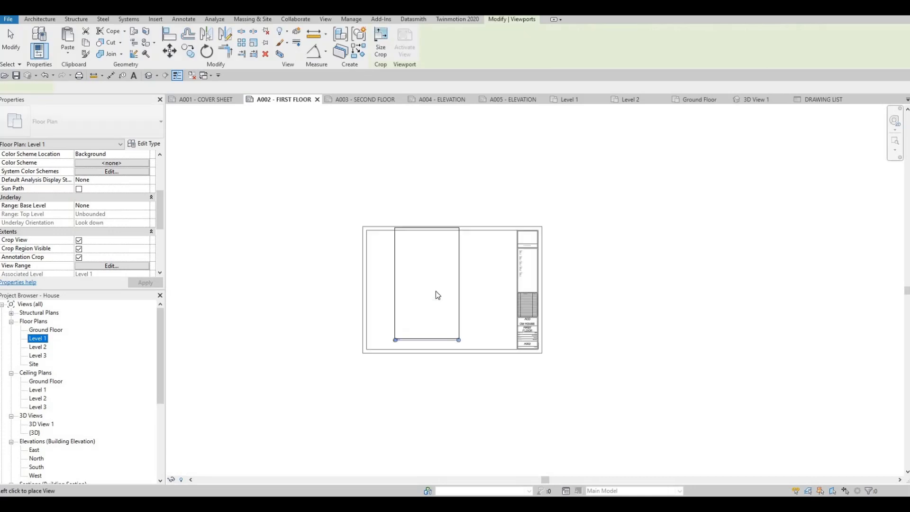
pyautogui.click(446, 291)
pyautogui.click(418, 339)
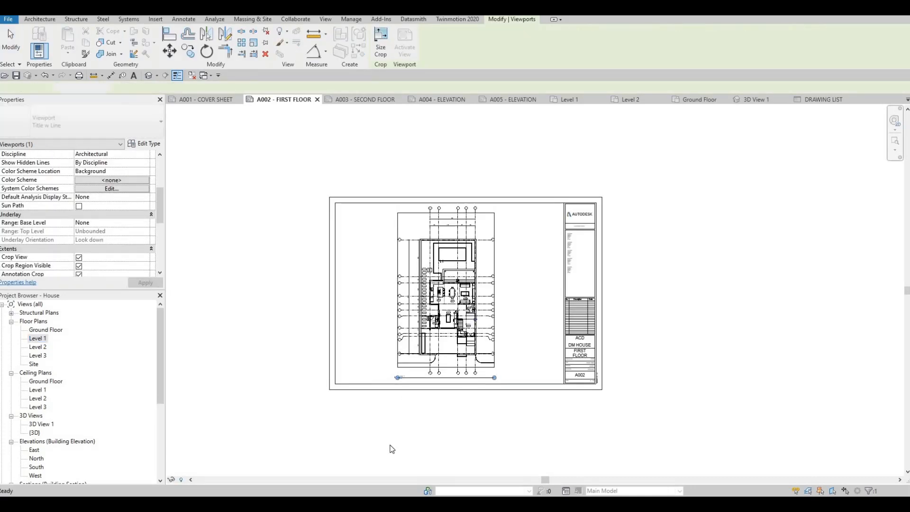
pyautogui.scroll(2, 410, 440)
pyautogui.press('Escape')
pyautogui.press('Escape')
pyautogui.scroll(3, 406, 373)
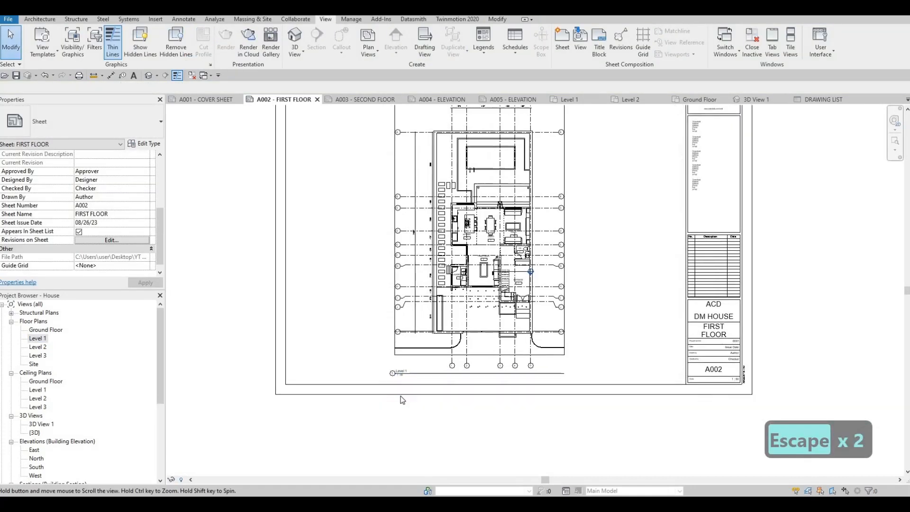
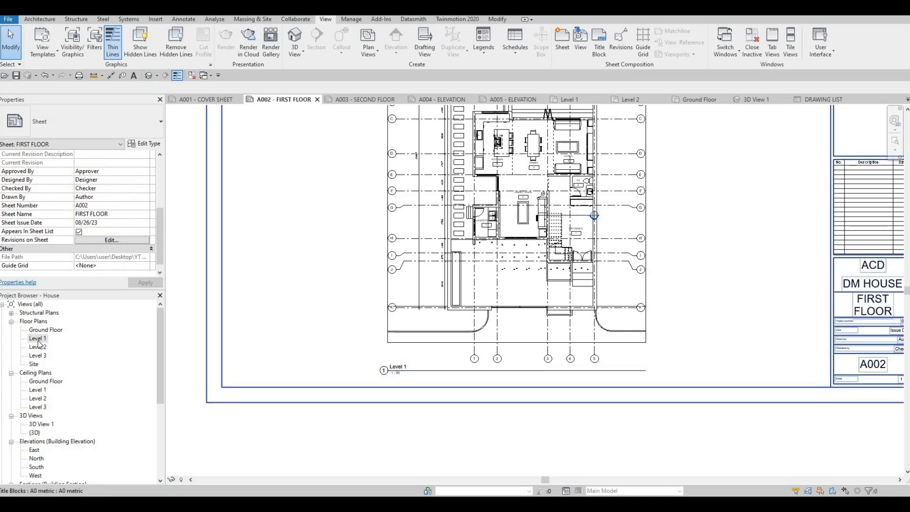
pyautogui.scroll(-1, 85, 232)
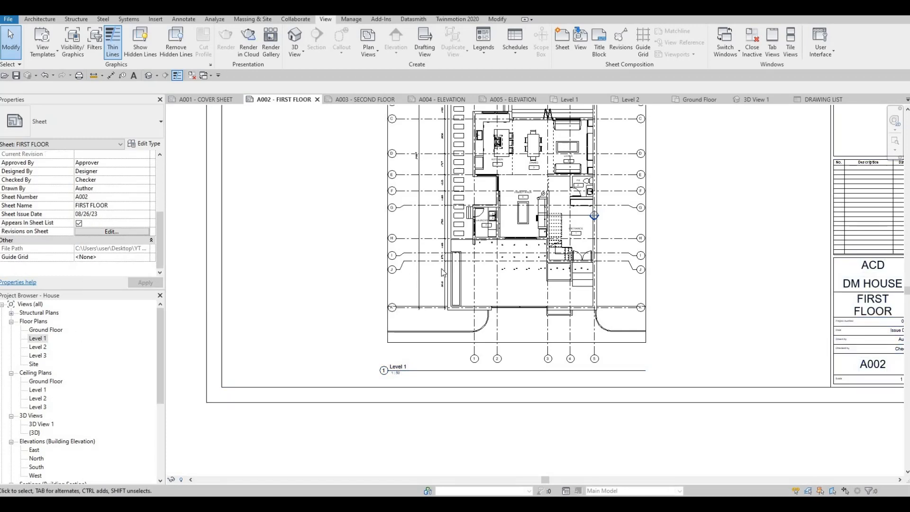
pyautogui.press('Escape')
pyautogui.scroll(-2, 332, 381)
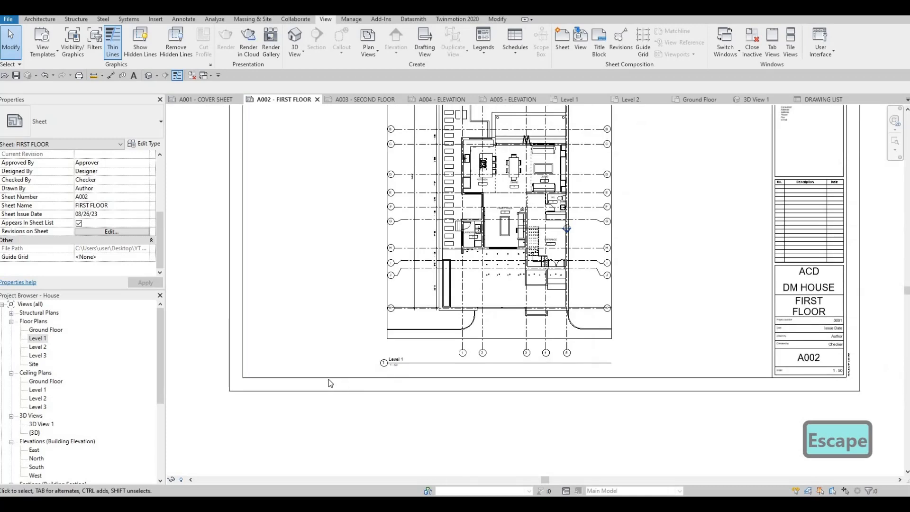
pyautogui.press('Escape')
pyautogui.press('Escape')
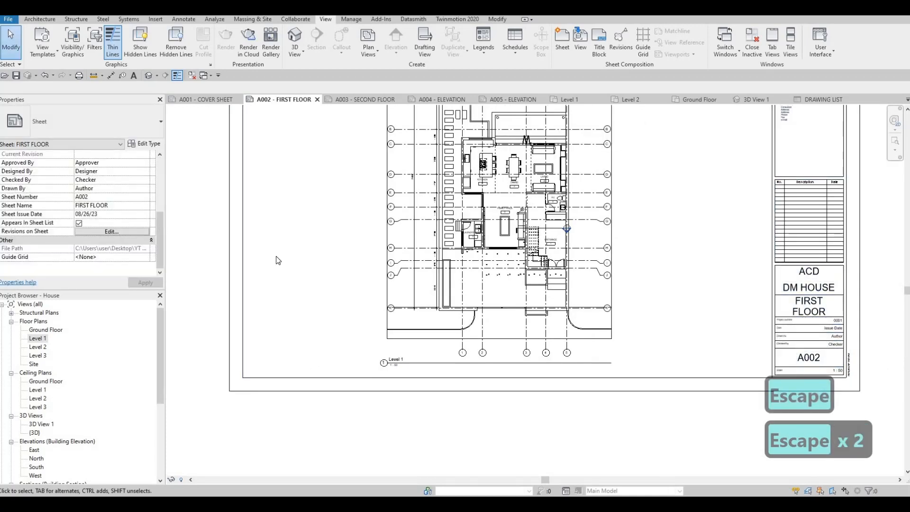
pyautogui.click(242, 254)
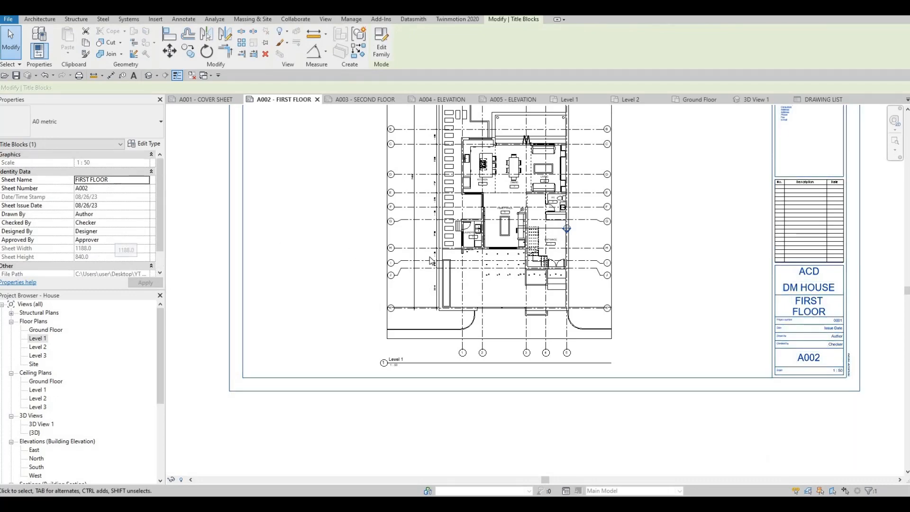
pyautogui.press('Escape')
# Set the Title on Sheet of the Level 1 viewport on sheet A002 to FIRST FLOOR.
pyautogui.click(382, 251)
pyautogui.scroll(-3, 98, 236)
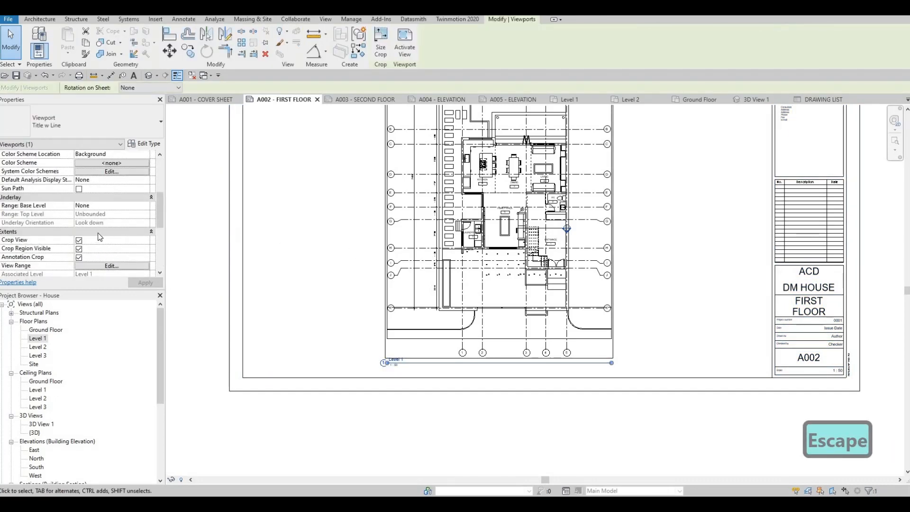
pyautogui.scroll(-3, 98, 235)
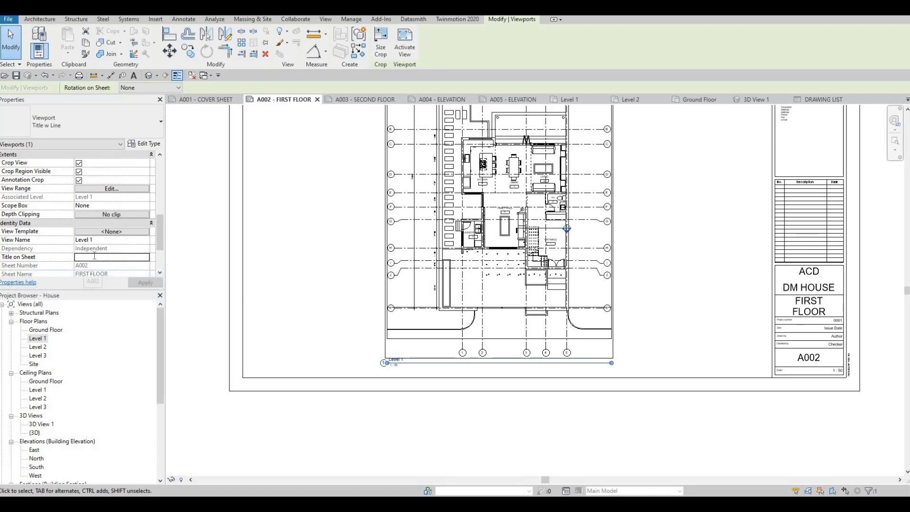
pyautogui.write('F')
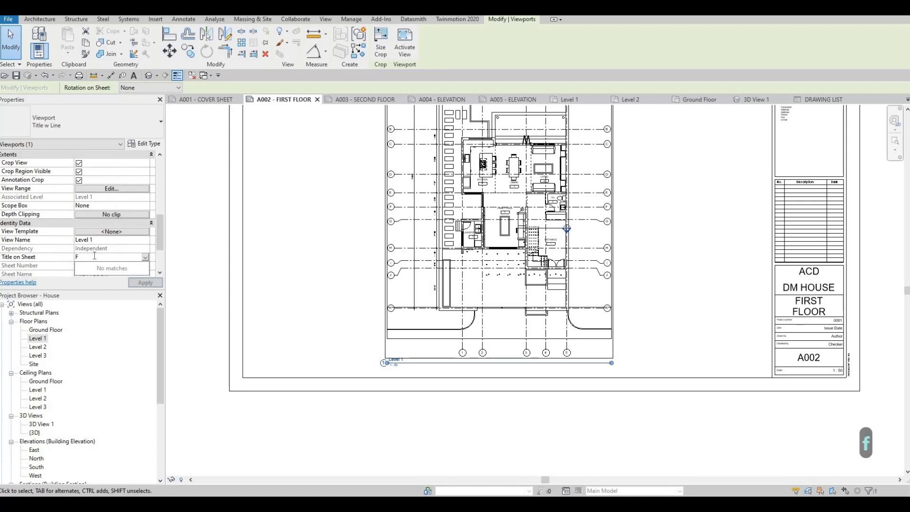
pyautogui.write('IRST FLOOR')
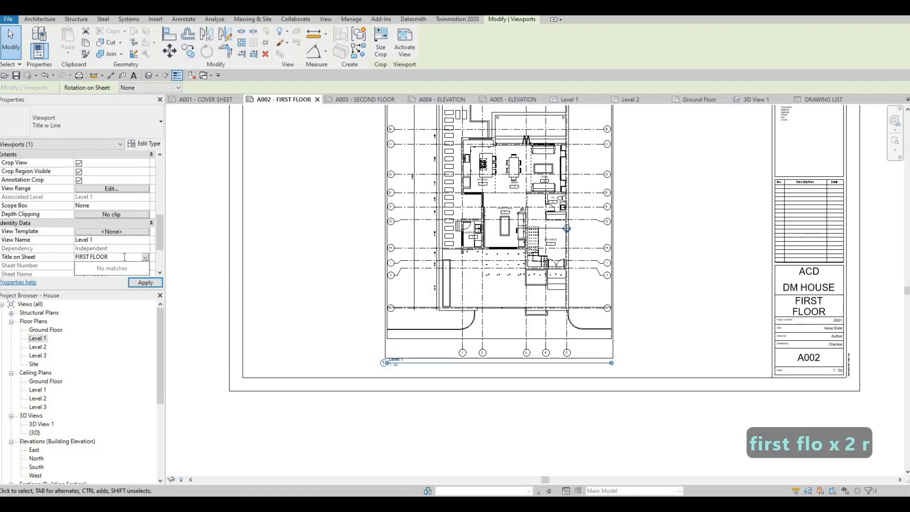
pyautogui.click(153, 287)
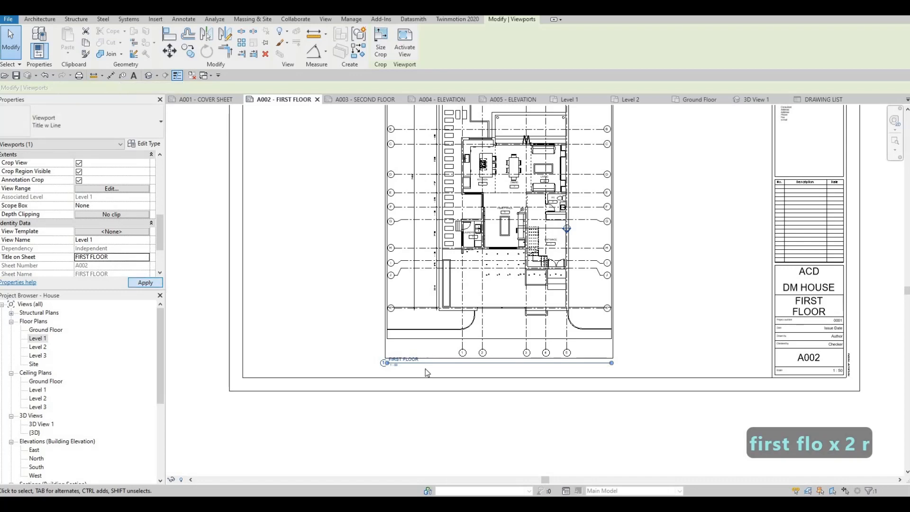
pyautogui.scroll(3, 451, 340)
pyautogui.press('Escape')
pyautogui.scroll(-5, 442, 336)
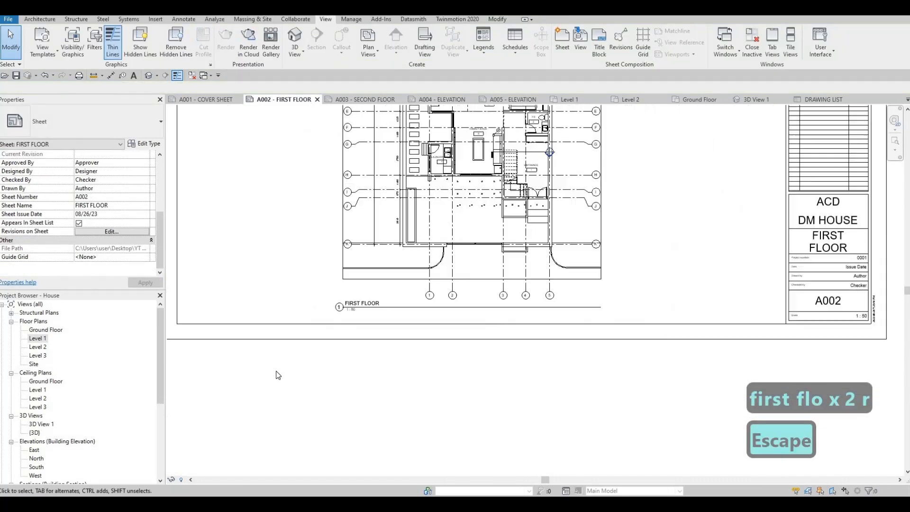
# Open the Level 2 floor plan and set its view scale to 1 : 50.
pyautogui.doubleClick(42, 347)
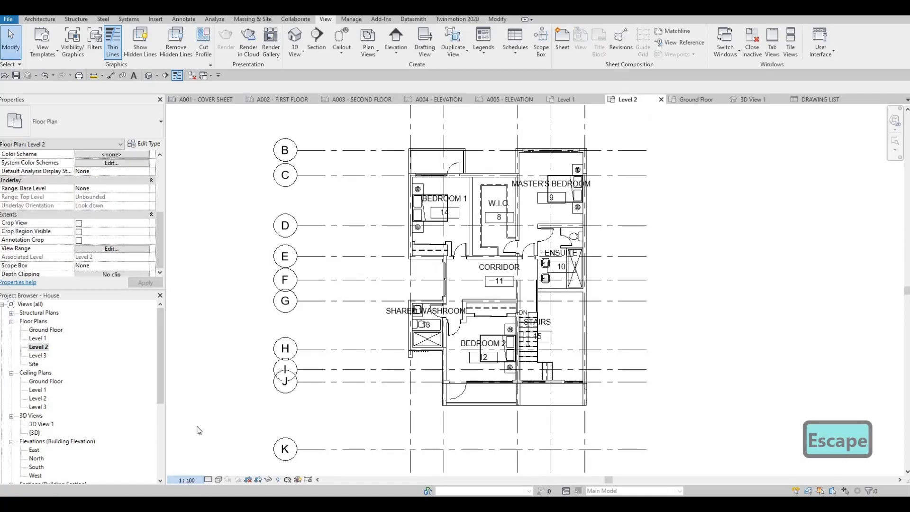
pyautogui.click(187, 480)
pyautogui.click(189, 408)
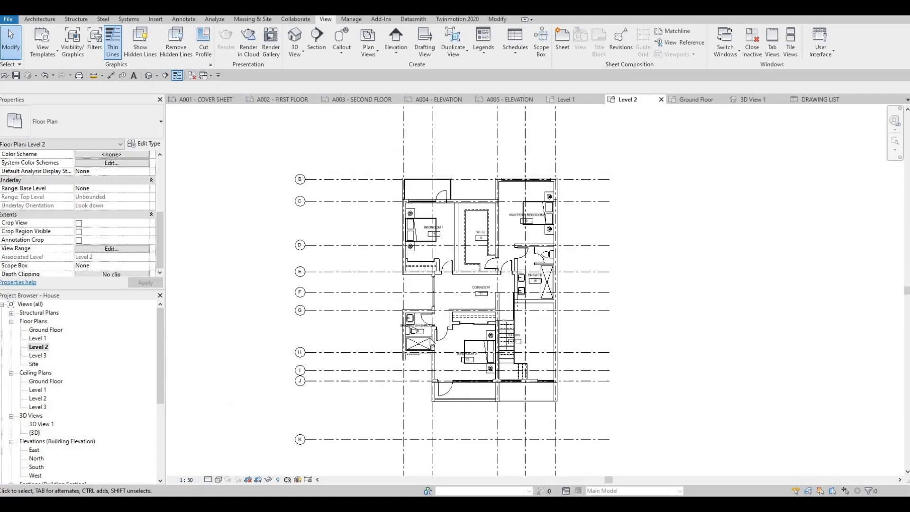
pyautogui.scroll(-4, 366, 371)
pyautogui.moveTo(217, 300); pyautogui.dragTo(289, 279, button='middle')
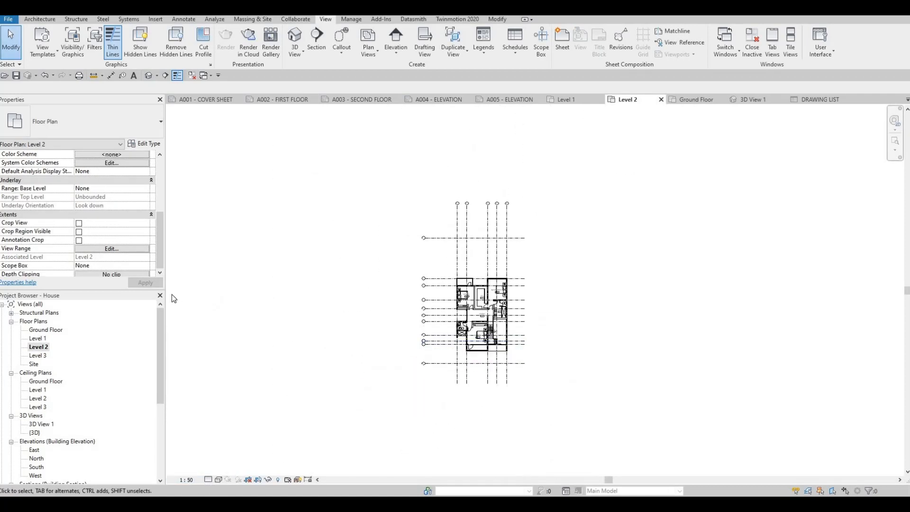
# Enable Crop View, Crop Region Visible and Annotation Crop for the Level 2 floor plan.
pyautogui.click(79, 222)
pyautogui.click(79, 231)
pyautogui.click(79, 241)
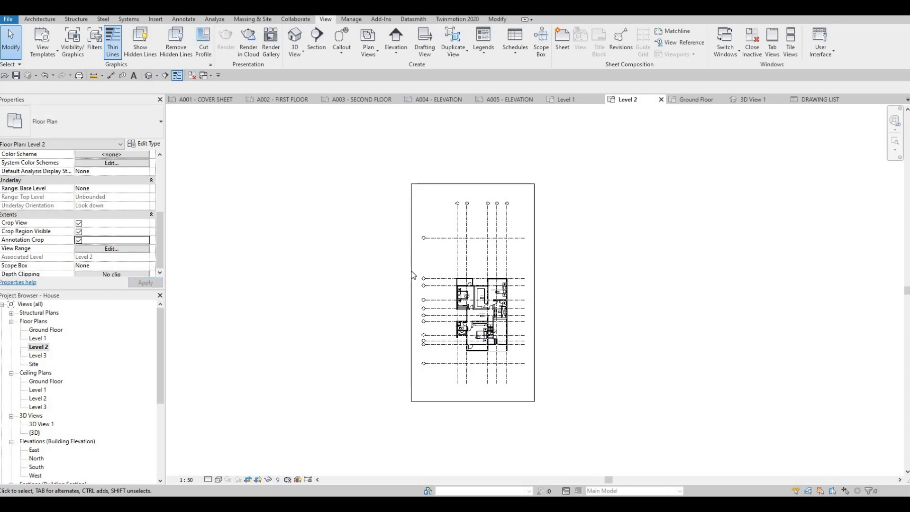
# Pull all four edges of the Level 2 crop region in around the house and its grid lines.
pyautogui.click(411, 300)
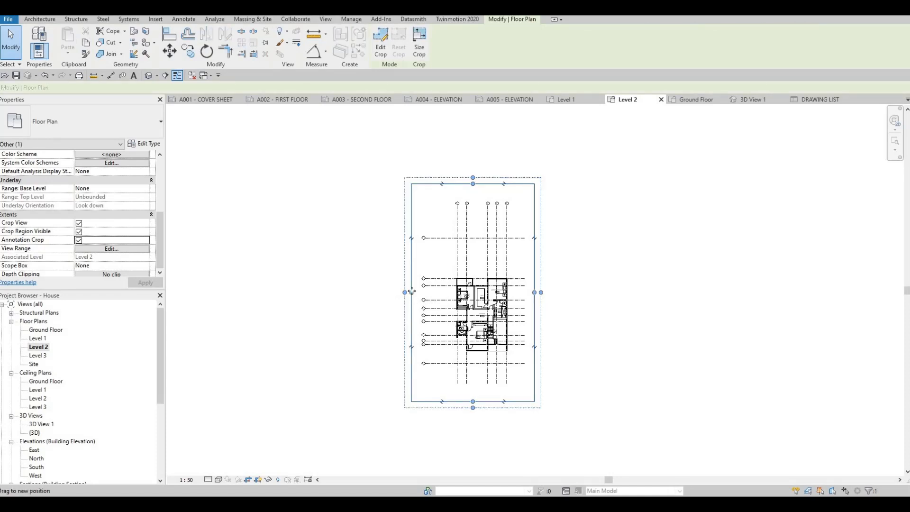
pyautogui.moveTo(411, 292); pyautogui.dragTo(425, 292)
pyautogui.moveTo(535, 293); pyautogui.dragTo(528, 293)
pyautogui.moveTo(475, 401); pyautogui.dragTo(476, 376)
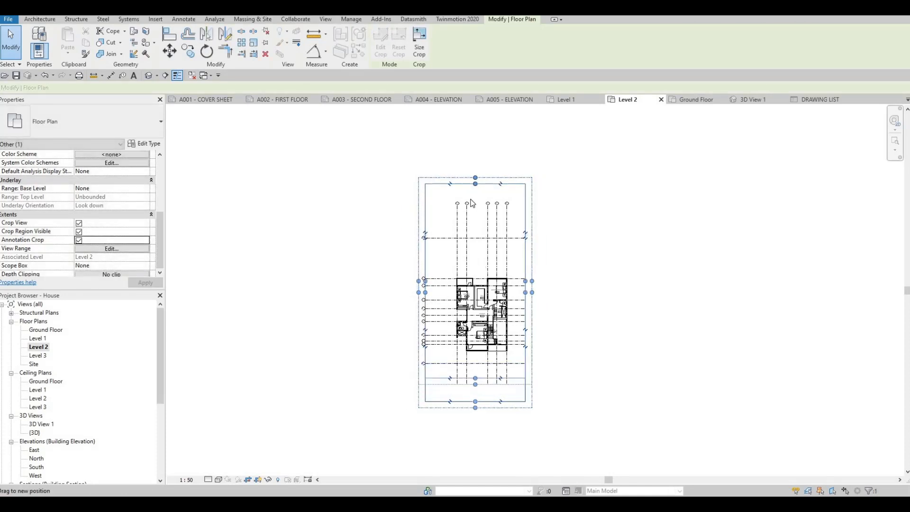
pyautogui.moveTo(474, 184); pyautogui.dragTo(475, 211)
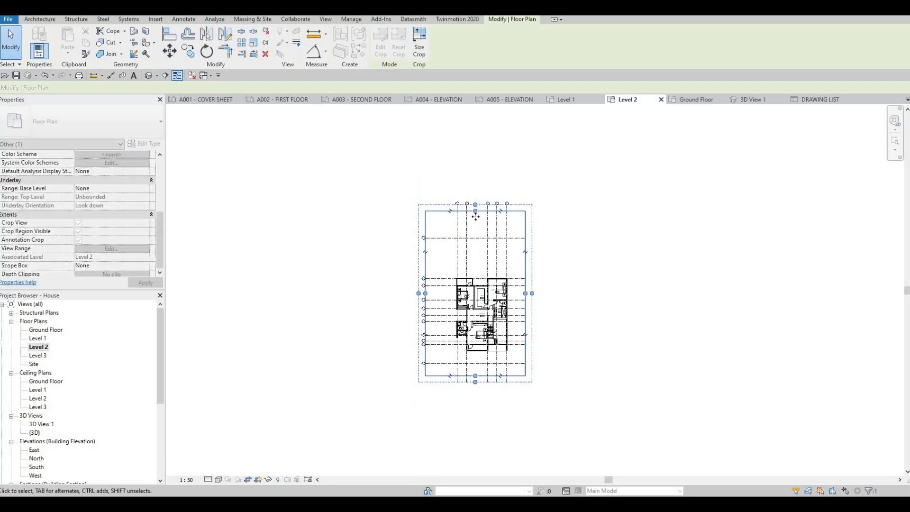
# Tighten the Level 2 crop region: upper edge just above the house, lower edge above grid K, and left edge closer to the walls.
pyautogui.scroll(2, 473, 228)
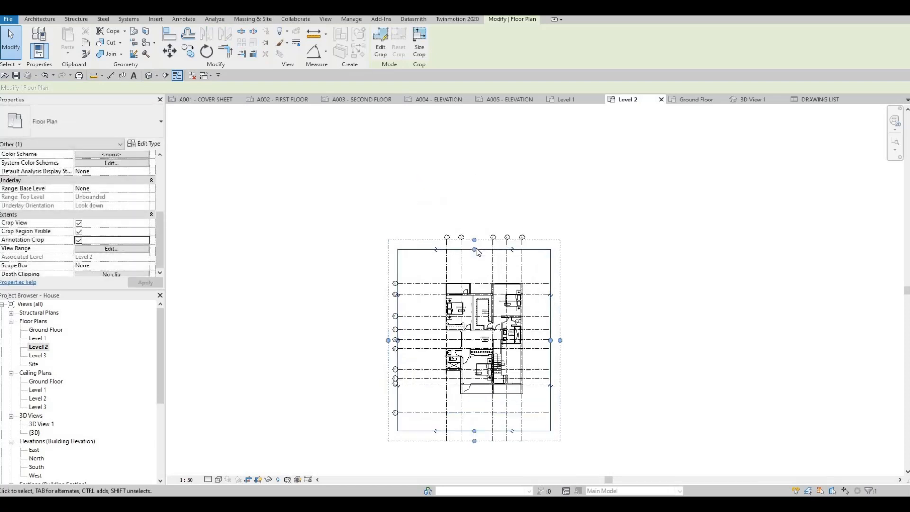
pyautogui.moveTo(472, 224); pyautogui.dragTo(475, 259)
pyautogui.moveTo(415, 238); pyautogui.dragTo(475, 266)
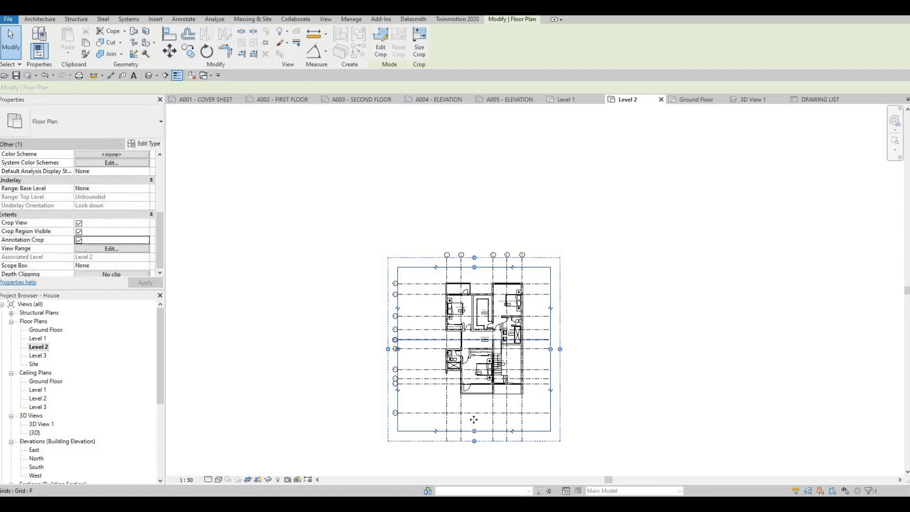
pyautogui.moveTo(474, 431); pyautogui.dragTo(476, 406)
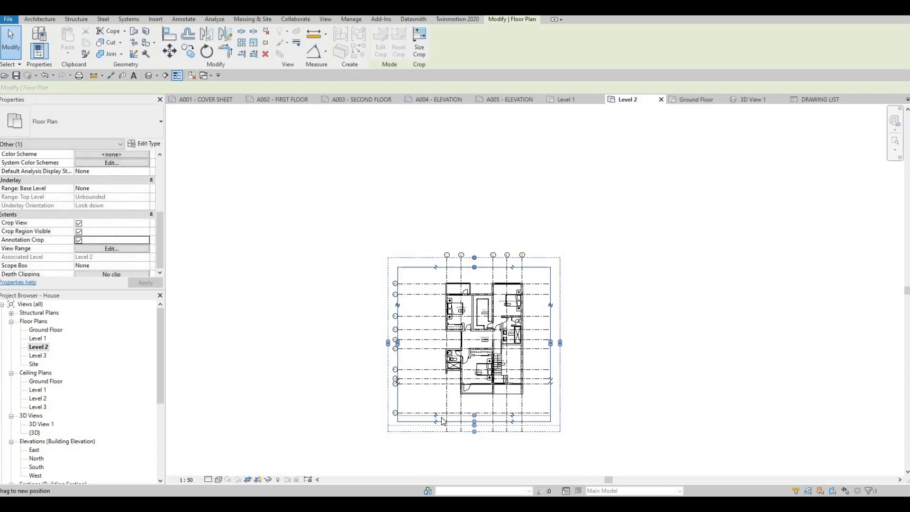
pyautogui.moveTo(394, 341); pyautogui.dragTo(361, 278, button='middle')
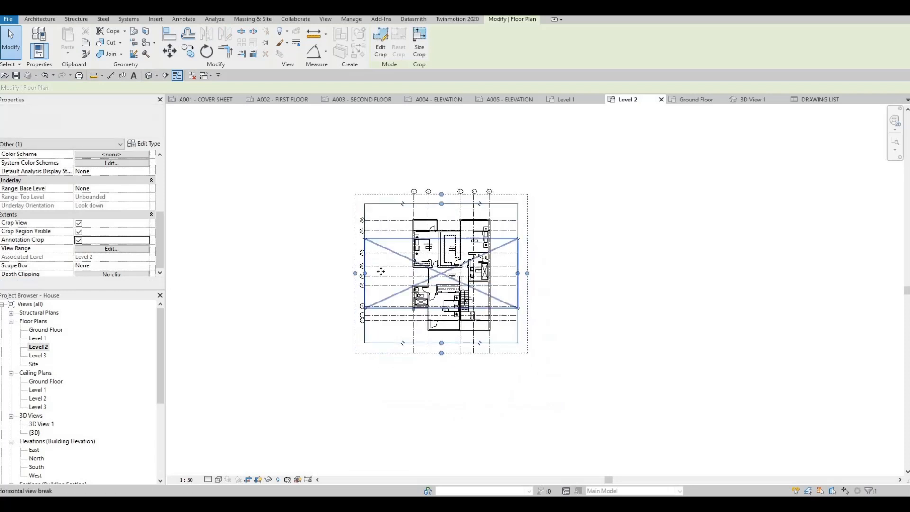
pyautogui.moveTo(365, 273); pyautogui.dragTo(388, 272)
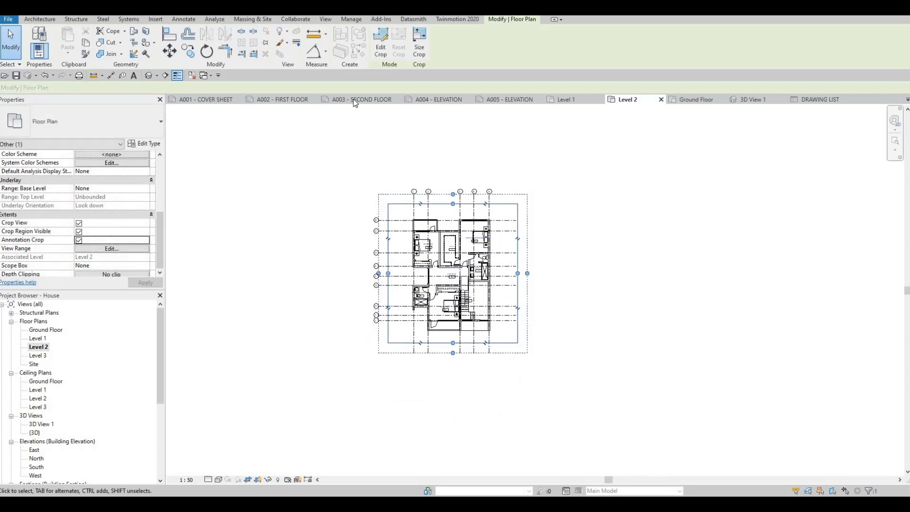
# Place the cropped Level 2 floor plan near the middle of sheet A003 - SECOND FLOOR.
pyautogui.click(38, 347)
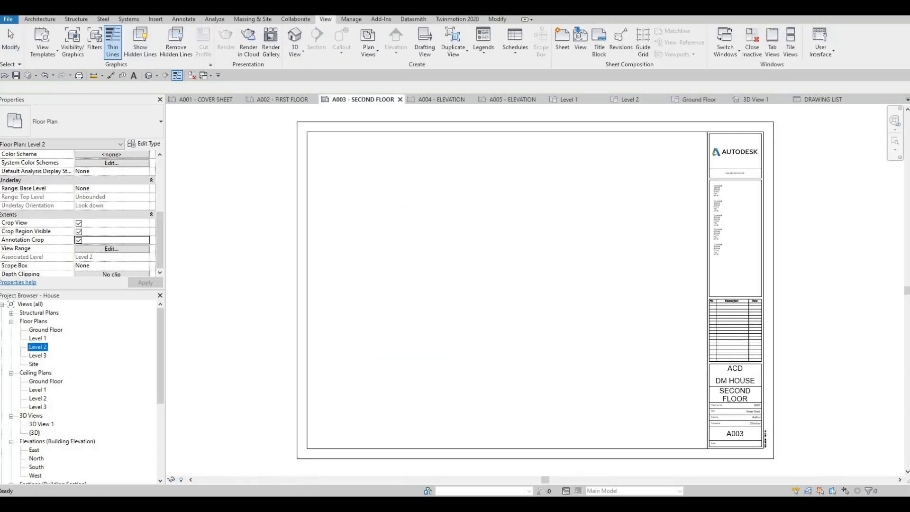
pyautogui.moveTo(474, 297); pyautogui.dragTo(502, 282)
pyautogui.click(512, 264)
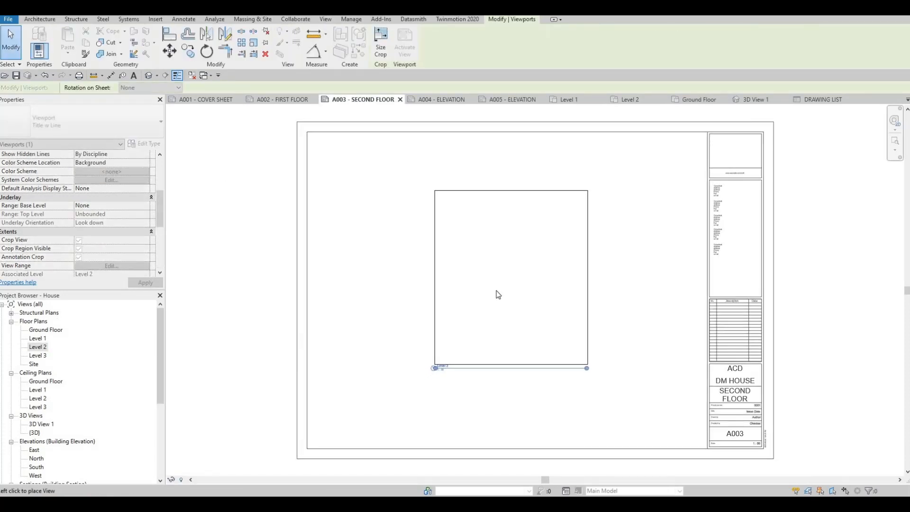
pyautogui.press('Escape')
pyautogui.press('Escape')
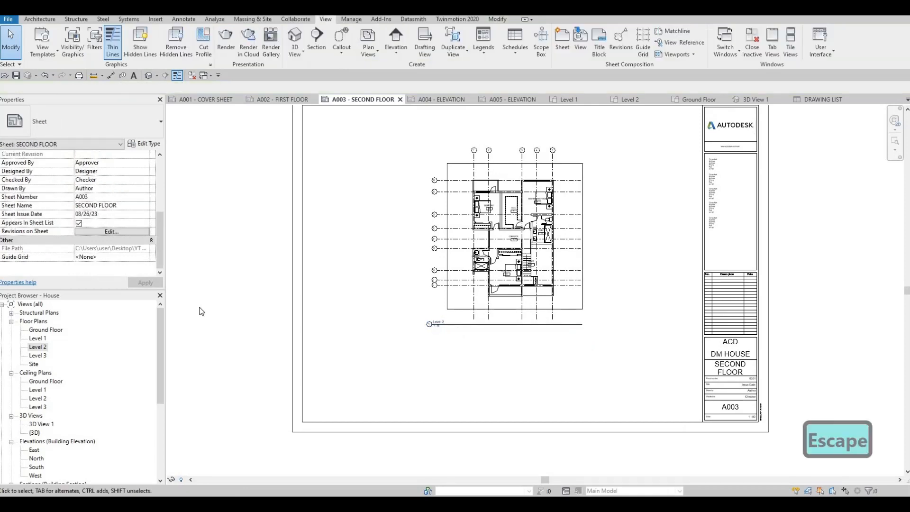
# Set the Title on Sheet of the Level 2 viewport on sheet A003 to SECOND FLOOR.
pyautogui.click(451, 266)
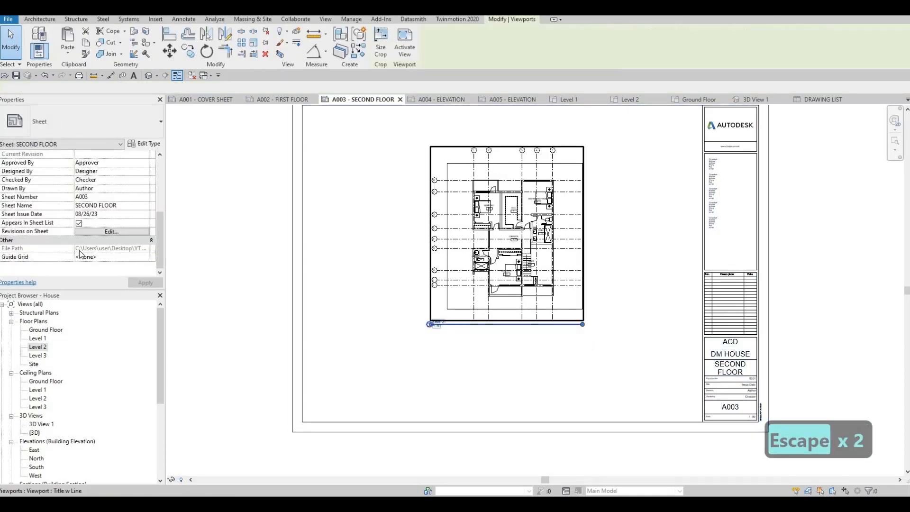
pyautogui.scroll(-5, 88, 255)
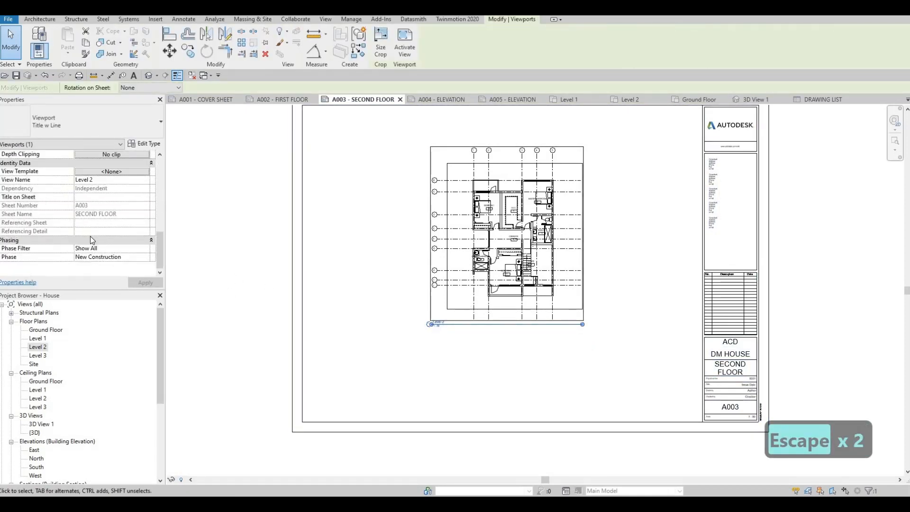
pyautogui.click(92, 197)
pyautogui.write('SECOND')
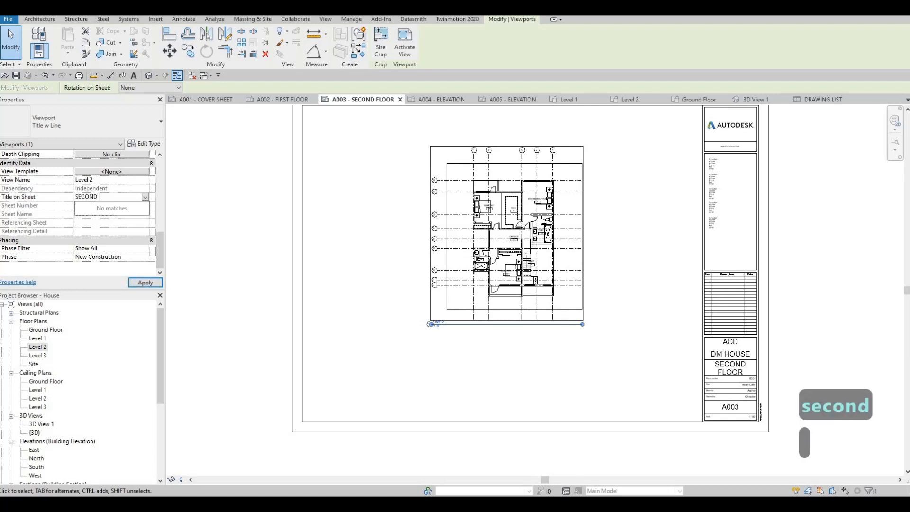
pyautogui.write(' FLOOR')
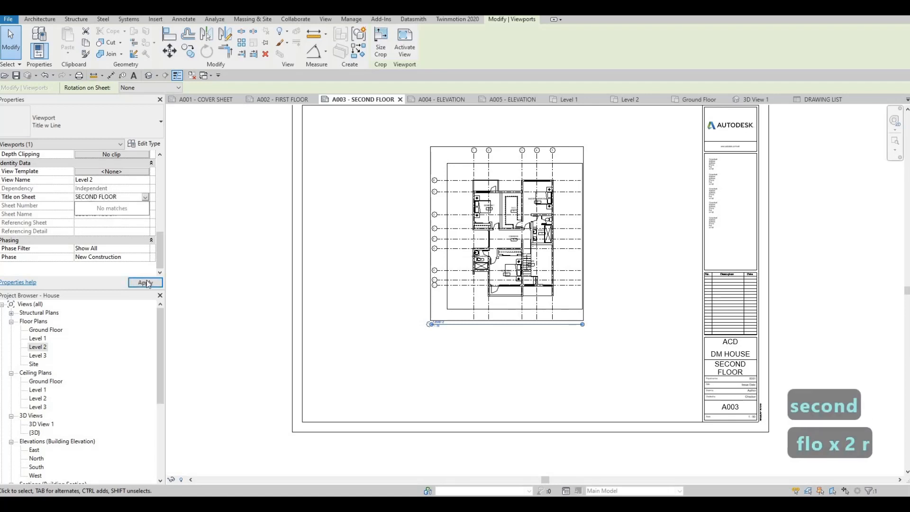
pyautogui.click(147, 283)
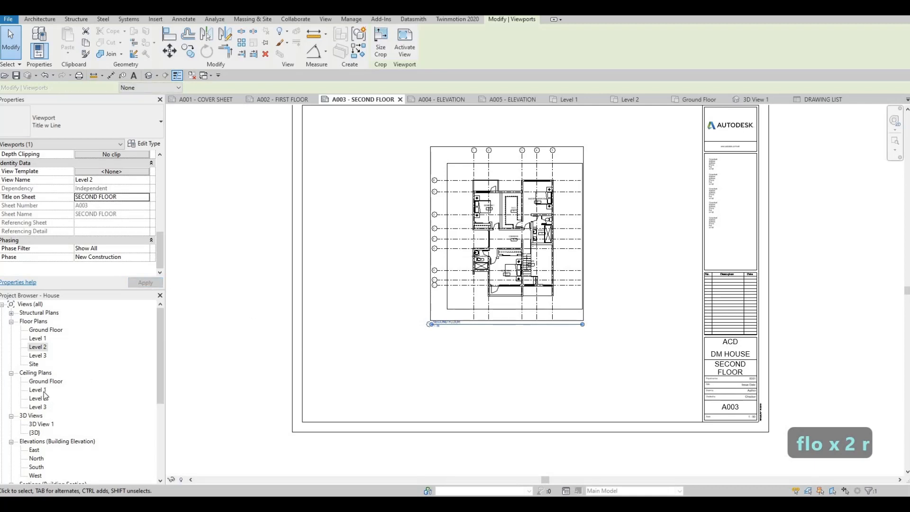
# Open sheet A004 - ELEVATION and place the East elevation in the upper part of the drawing area.
pyautogui.scroll(-3, 42, 437)
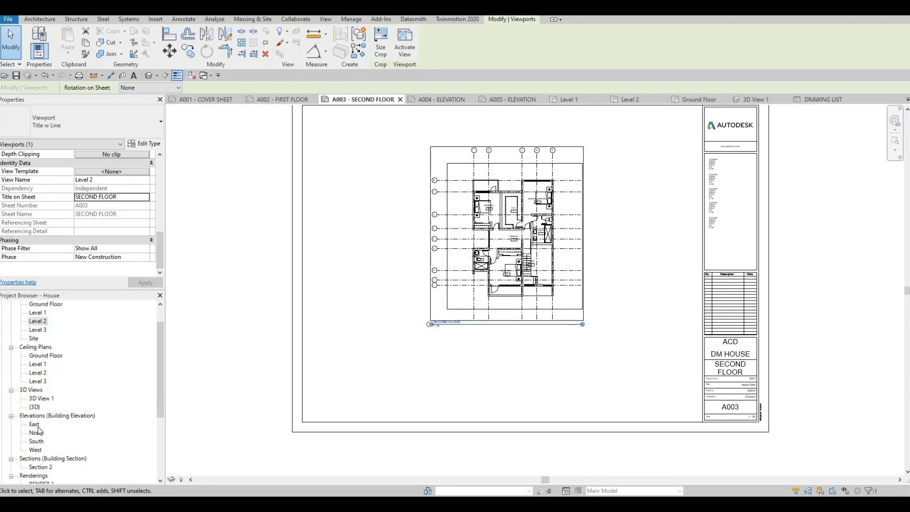
pyautogui.click(448, 100)
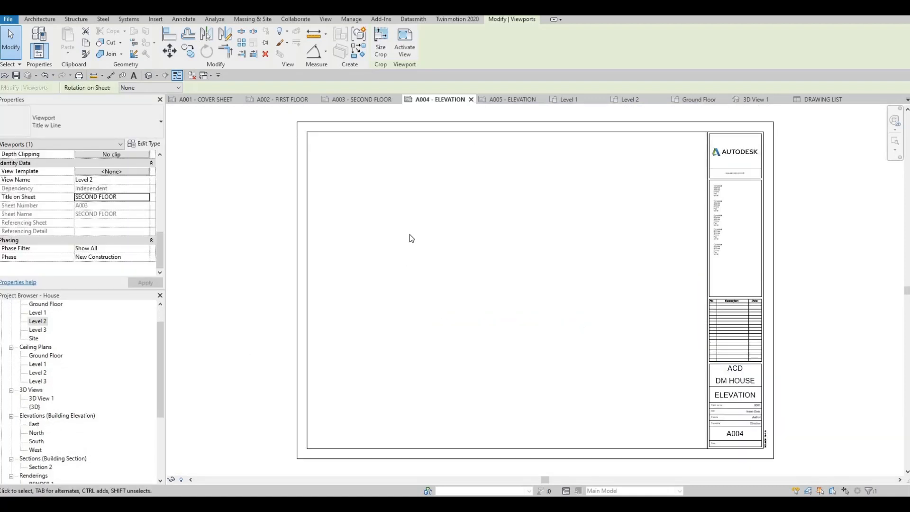
pyautogui.click(498, 279)
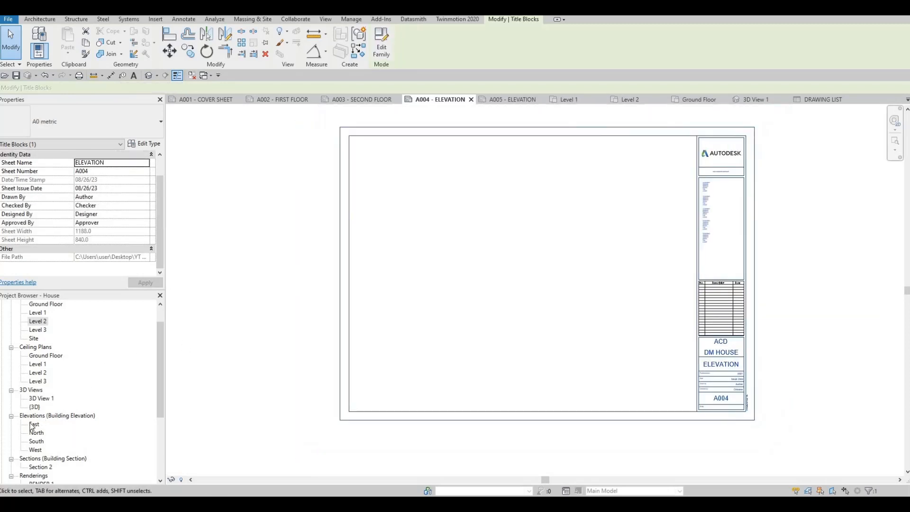
pyautogui.scroll(-1, 33, 424)
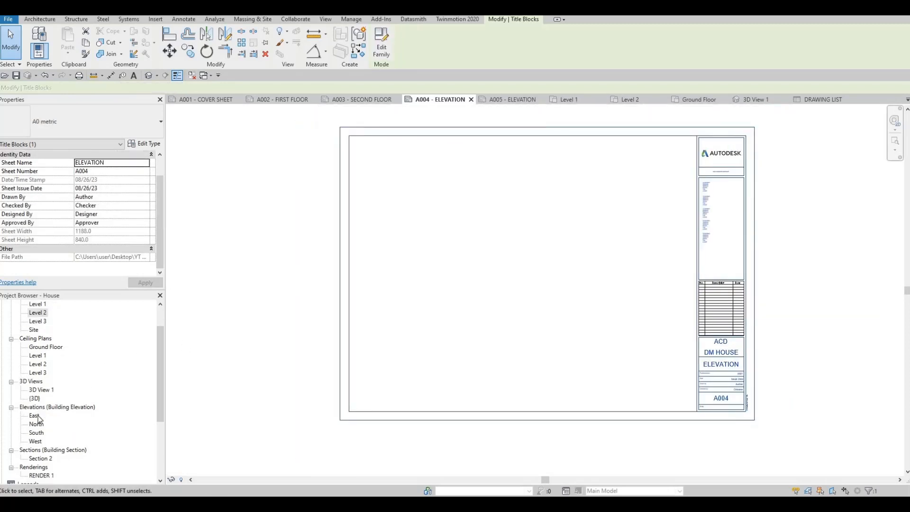
pyautogui.click(35, 416)
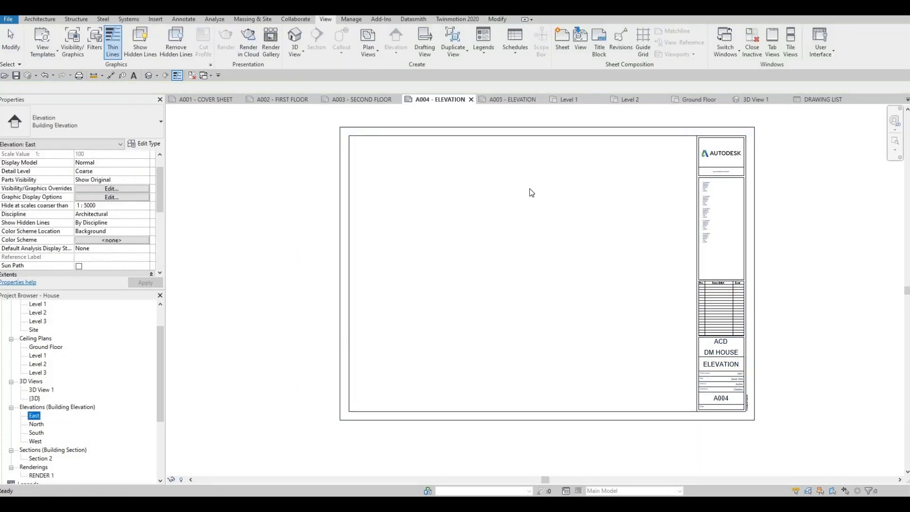
pyautogui.click(537, 226)
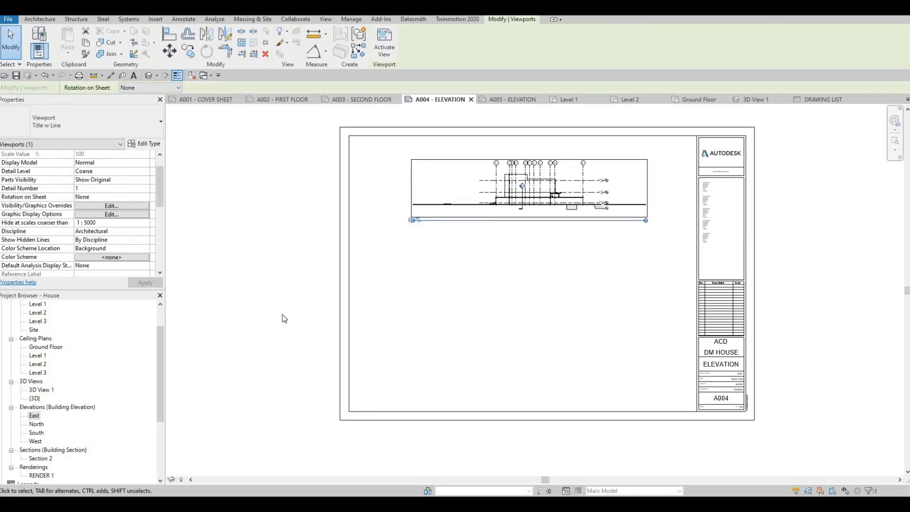
# Undo the East elevation's placement on the sheet, and set the East view to scale 1:50 and Fine detail level.
pyautogui.hotkey('ctrl', 'z')
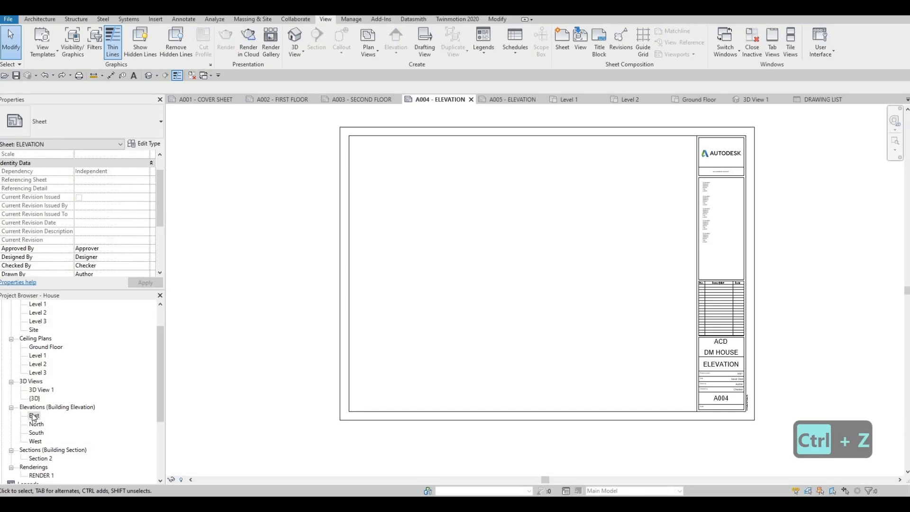
pyautogui.doubleClick(33, 416)
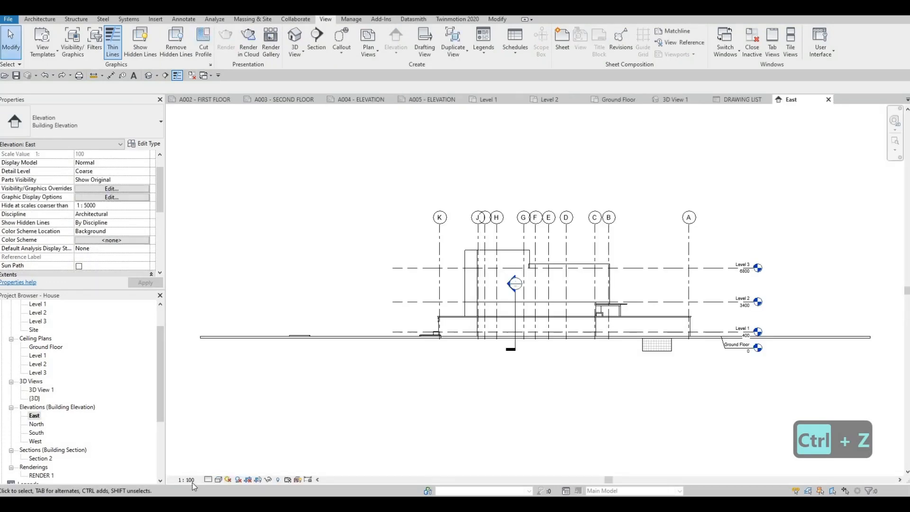
pyautogui.click(190, 480)
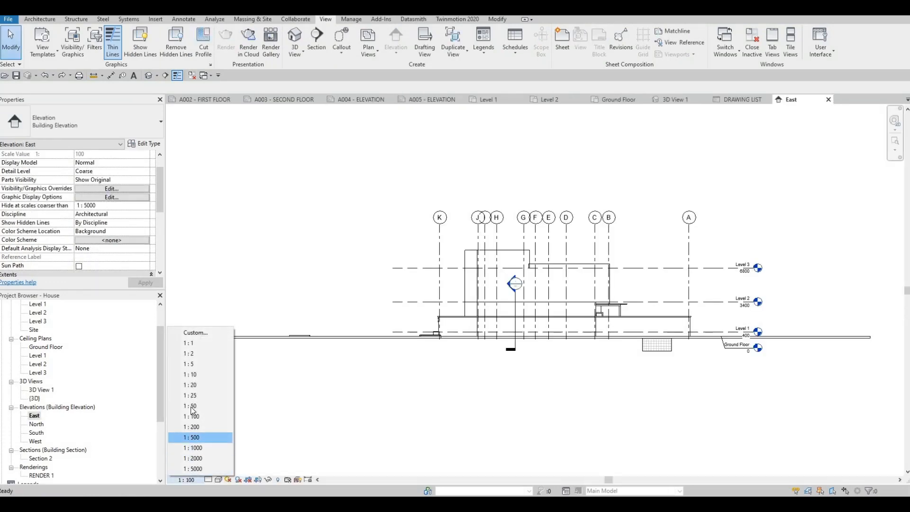
pyautogui.press('Return')
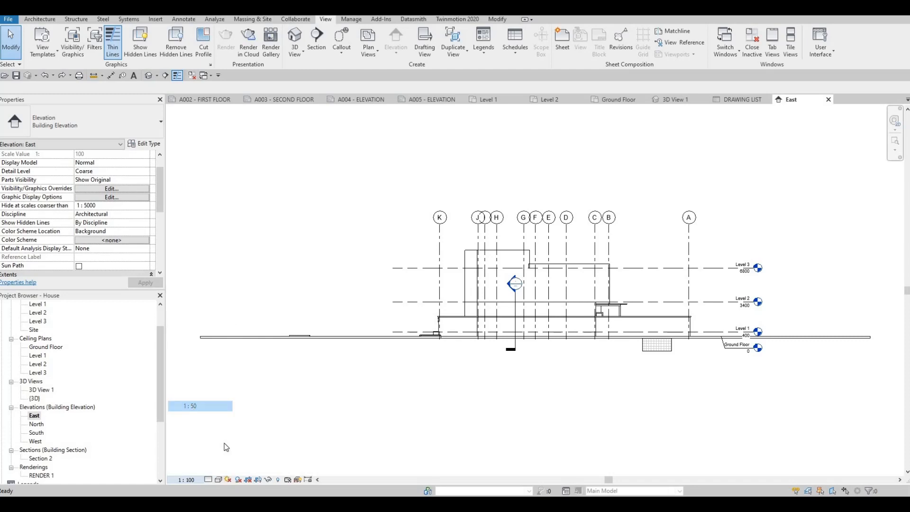
pyautogui.click(218, 479)
pyautogui.click(219, 470)
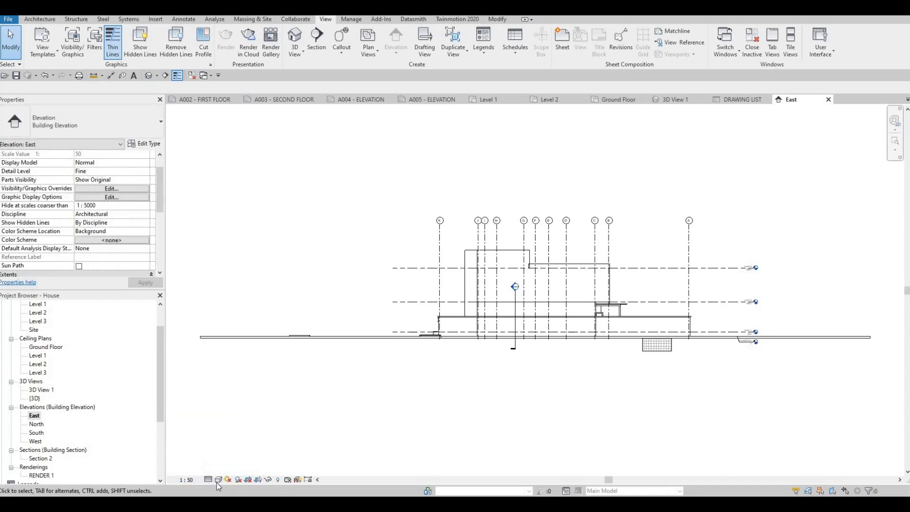
# Try the Shaded visual style on the East elevation and return it to Hidden Line.
pyautogui.click(218, 479)
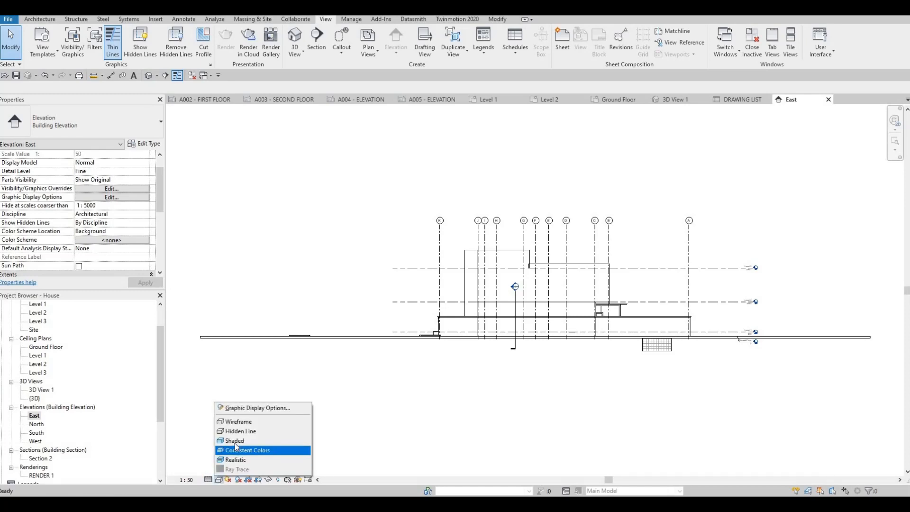
pyautogui.click(235, 441)
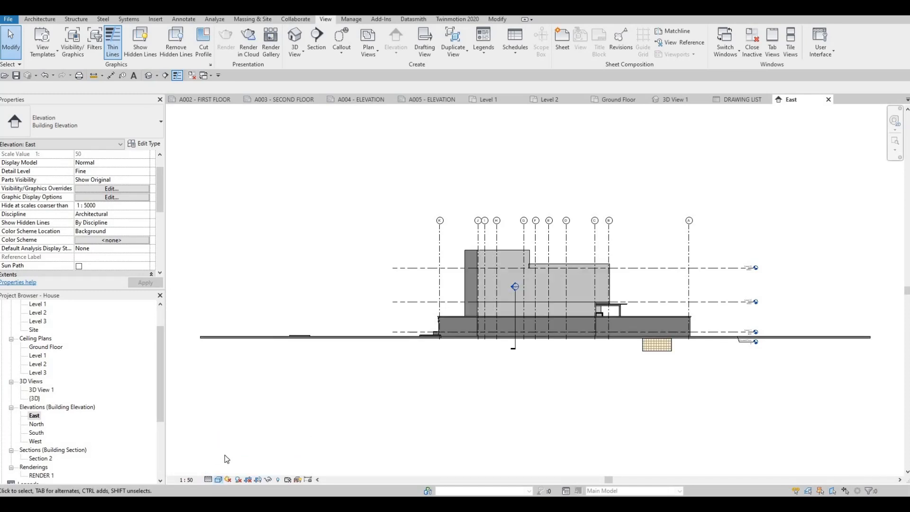
pyautogui.click(218, 479)
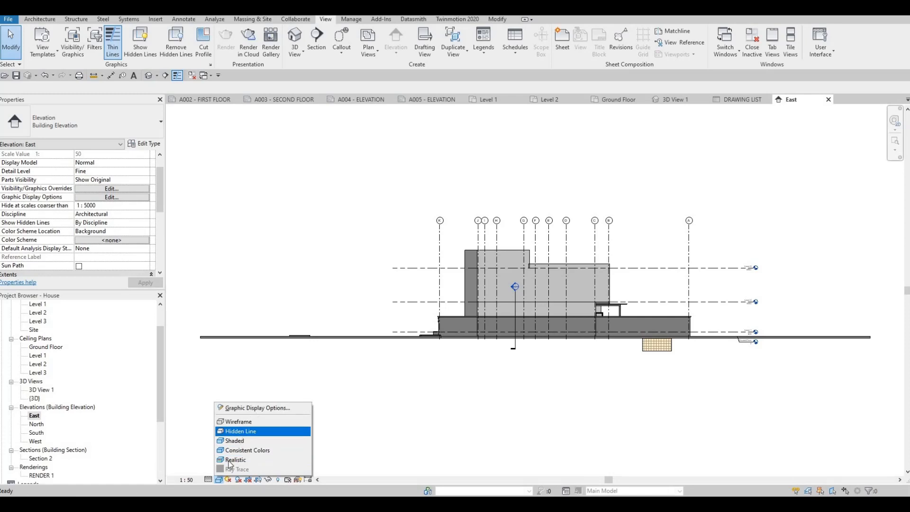
pyautogui.click(237, 431)
# Enable Cast Shadows and Show Ambient Shadows for the East elevation and give it a Gradient background through Graphic Display Options.
pyautogui.click(219, 479)
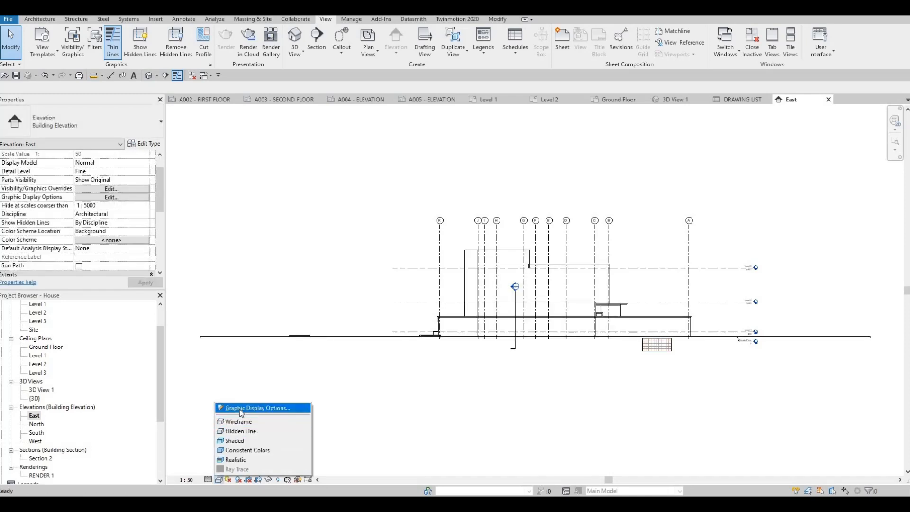
pyautogui.click(255, 408)
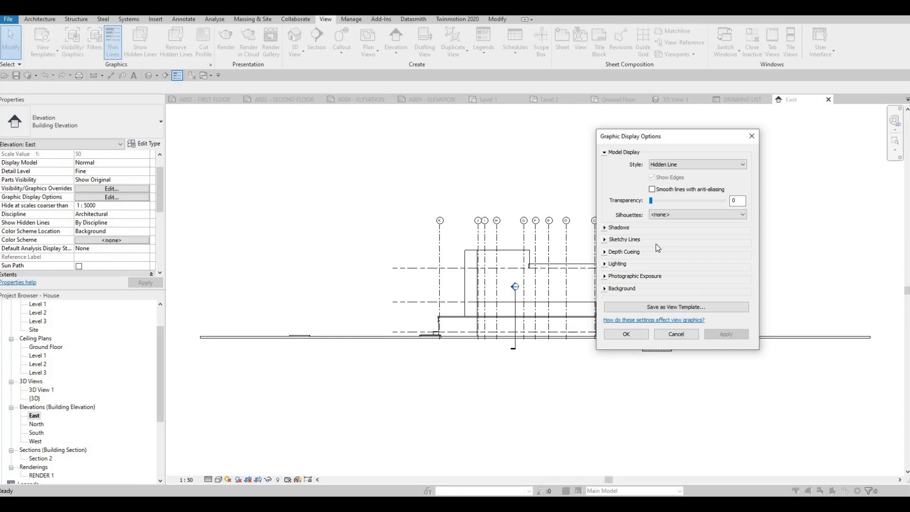
pyautogui.click(619, 227)
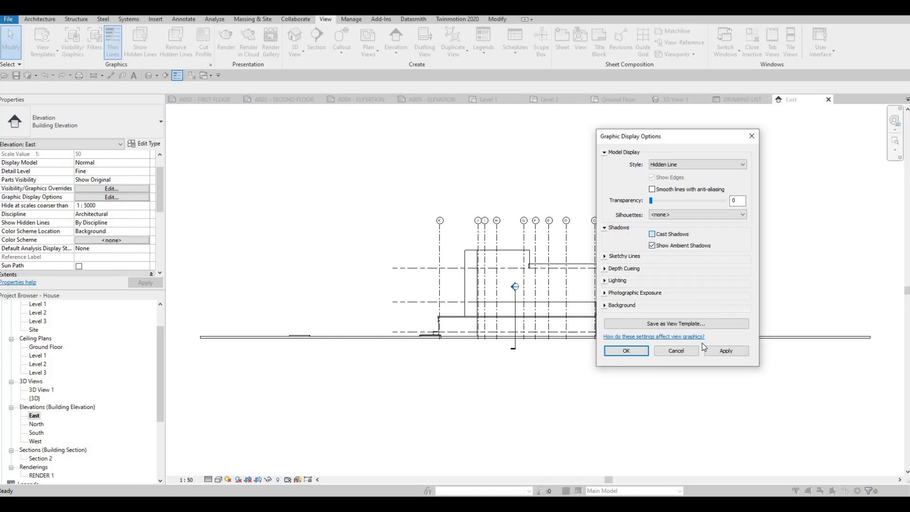
pyautogui.click(622, 305)
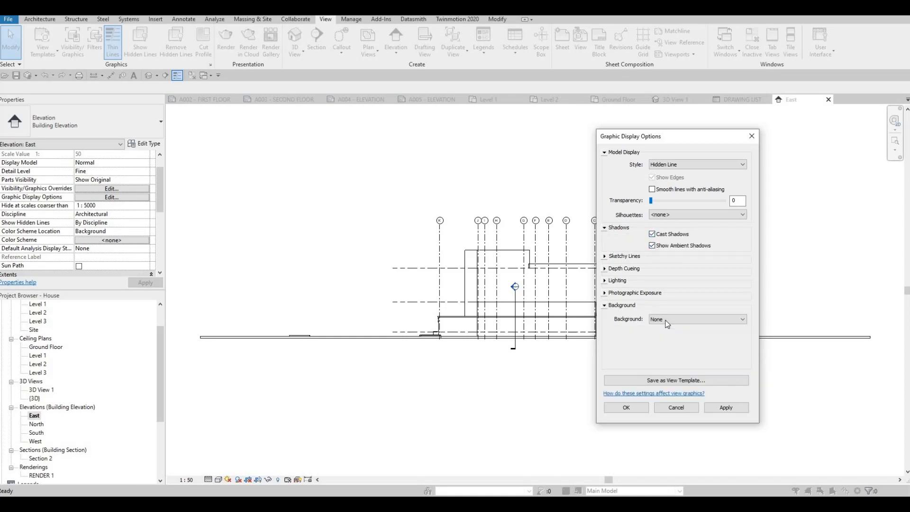
pyautogui.click(664, 319)
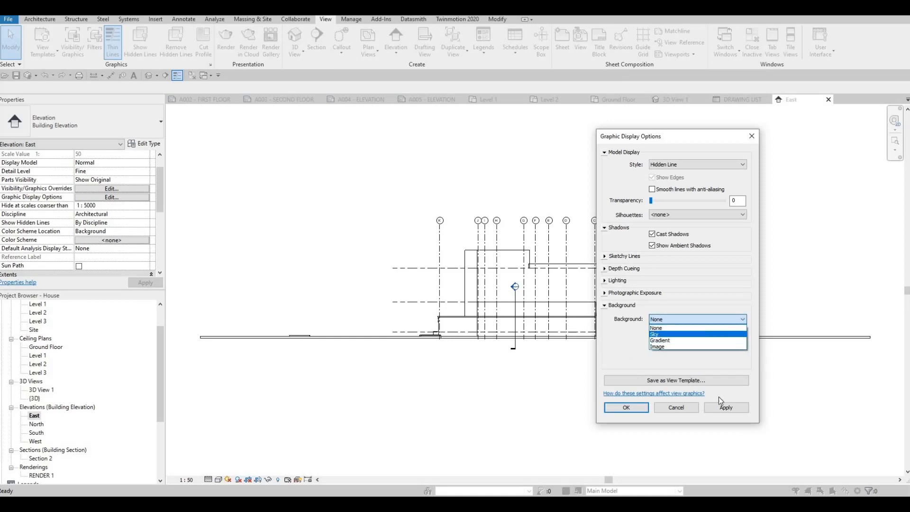
pyautogui.click(661, 340)
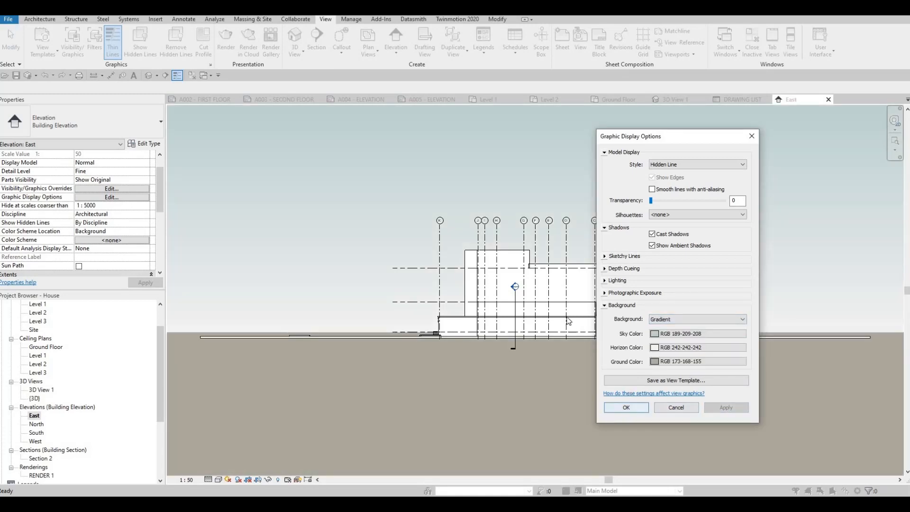
pyautogui.click(626, 407)
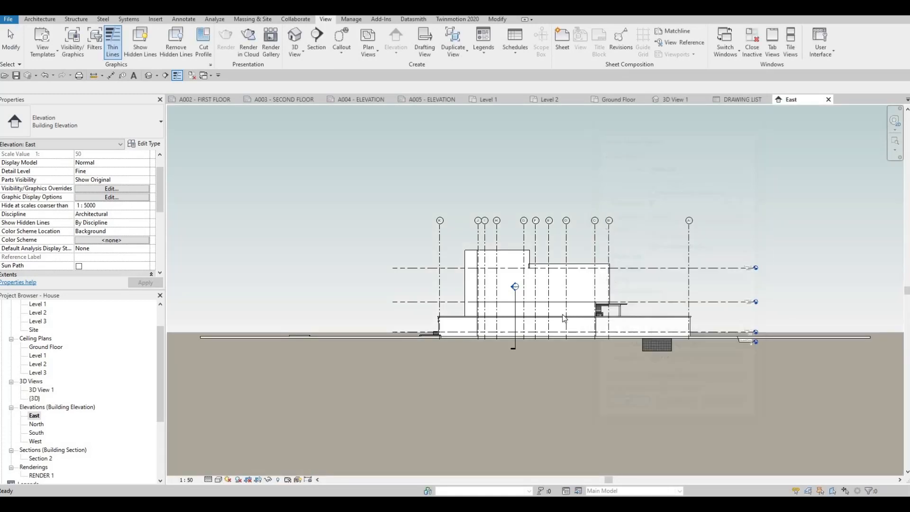
# Turn on Crop View, Crop Region Visible and Annotation Crop for the East elevation.
pyautogui.scroll(-3, 86, 194)
pyautogui.click(79, 197)
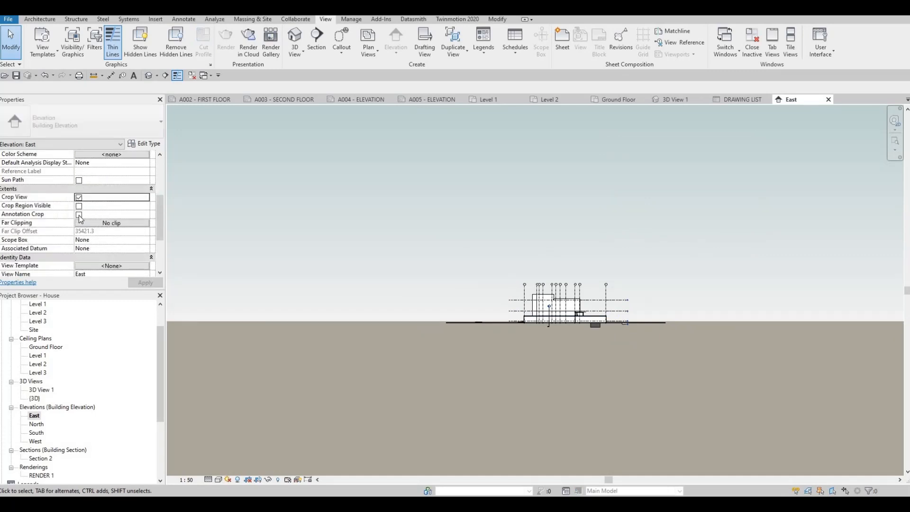
pyautogui.click(78, 206)
pyautogui.click(79, 215)
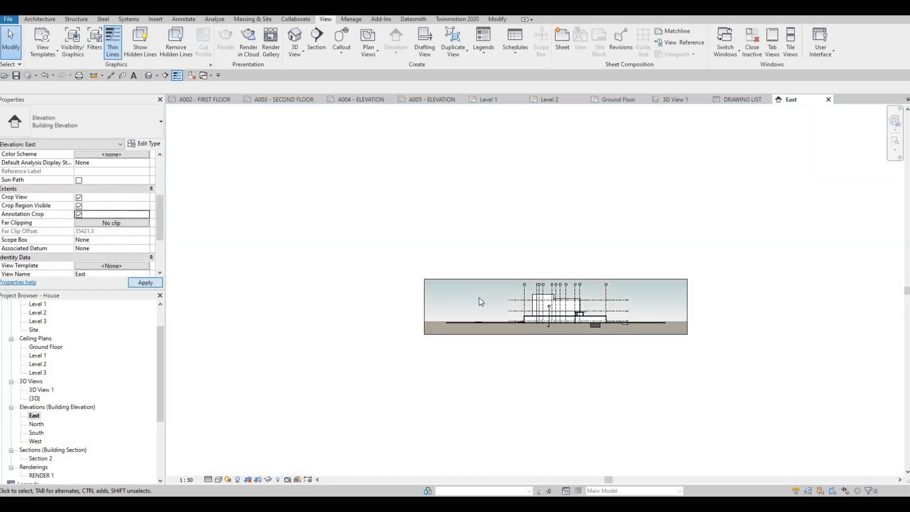
# Narrow the East elevation's crop region on both sides, with its left and right edges just beyond the ends of the level lines.
pyautogui.scroll(-2, 477, 280)
pyautogui.scroll(4, 479, 264)
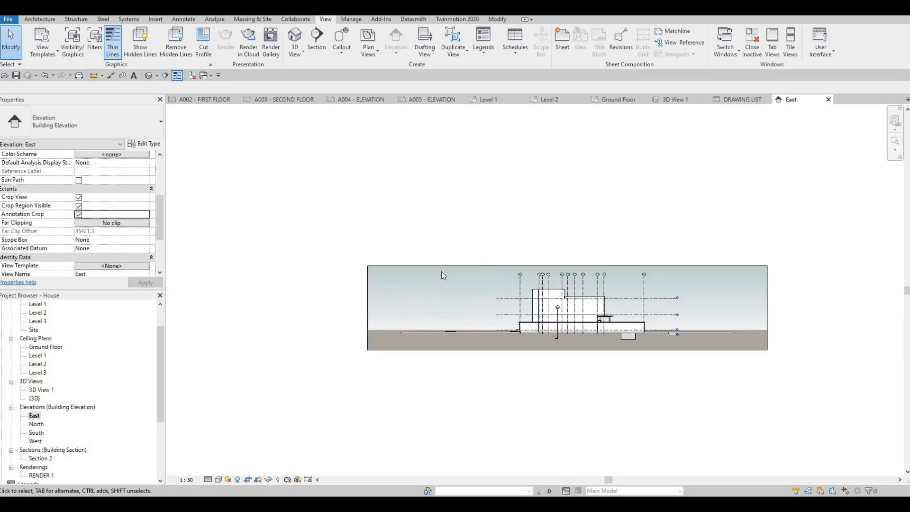
pyautogui.click(367, 306)
pyautogui.click(487, 307)
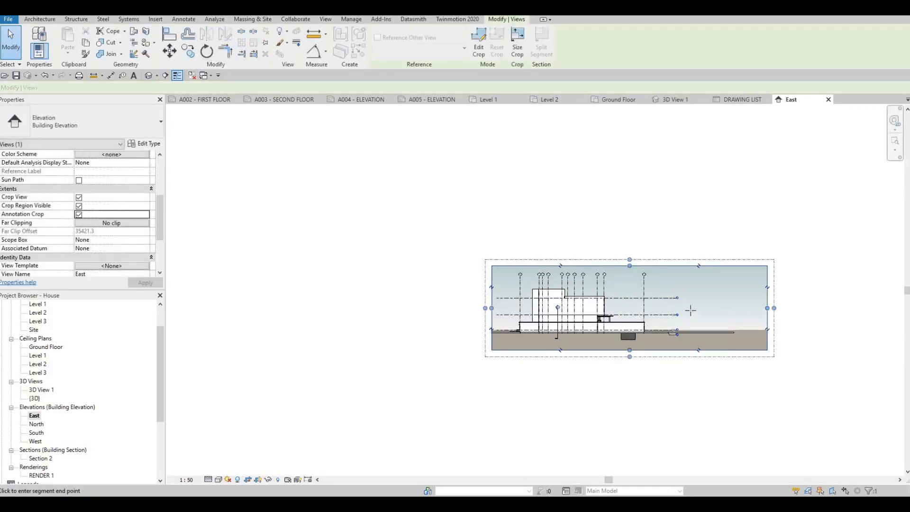
pyautogui.click(686, 310)
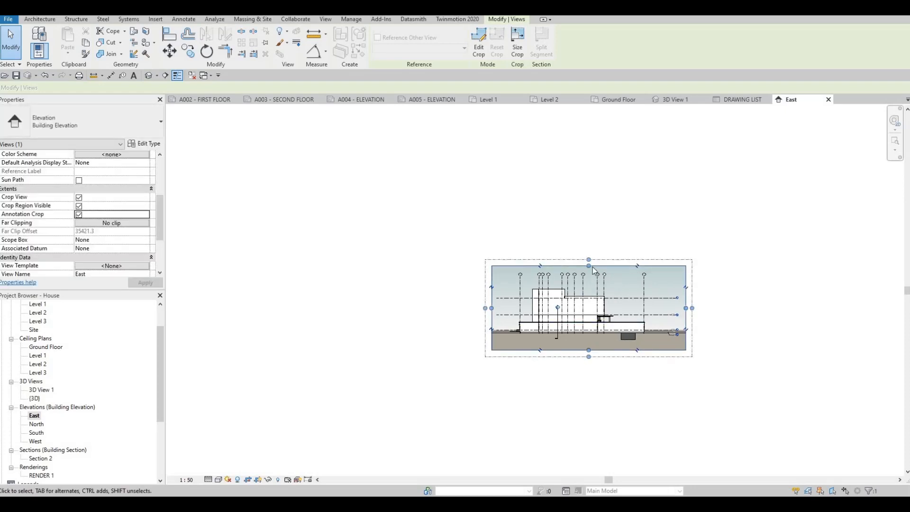
pyautogui.scroll(3, 605, 314)
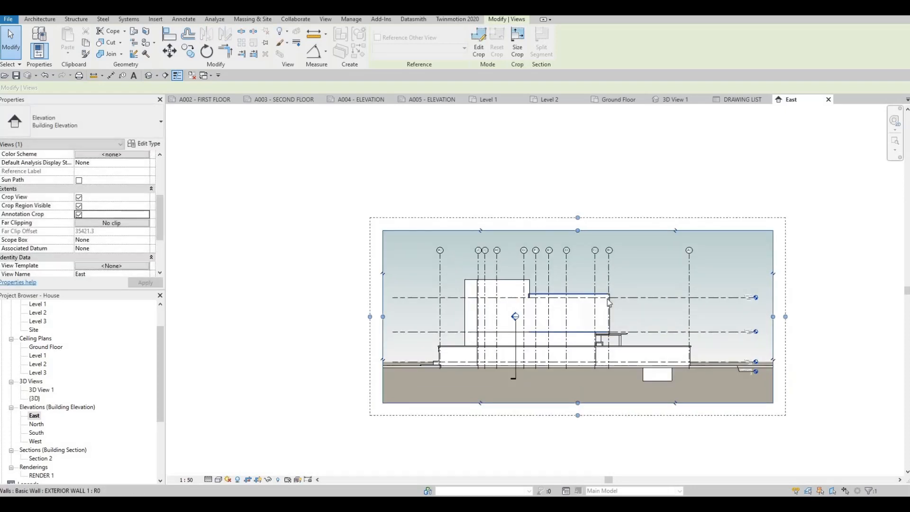
pyautogui.press('Escape')
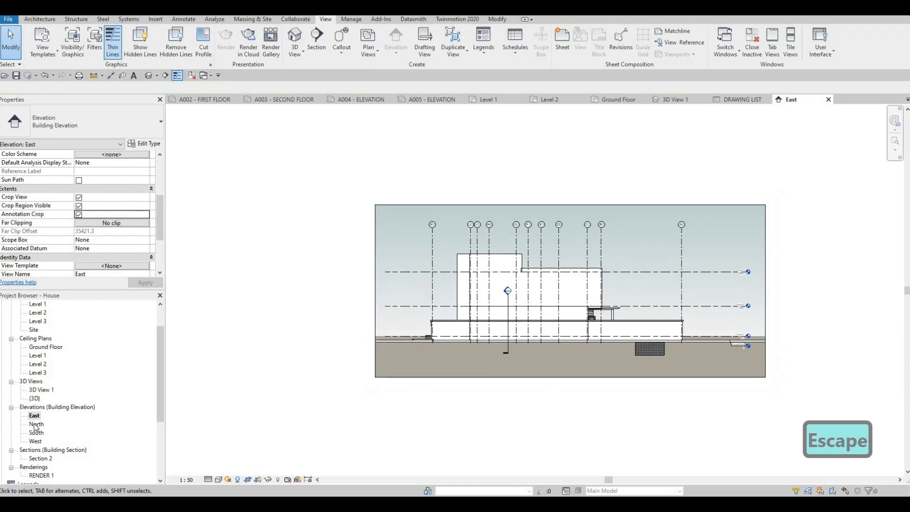
# Open the North elevation and set its scale to 1:50 and its detail level to Fine.
pyautogui.doubleClick(36, 424)
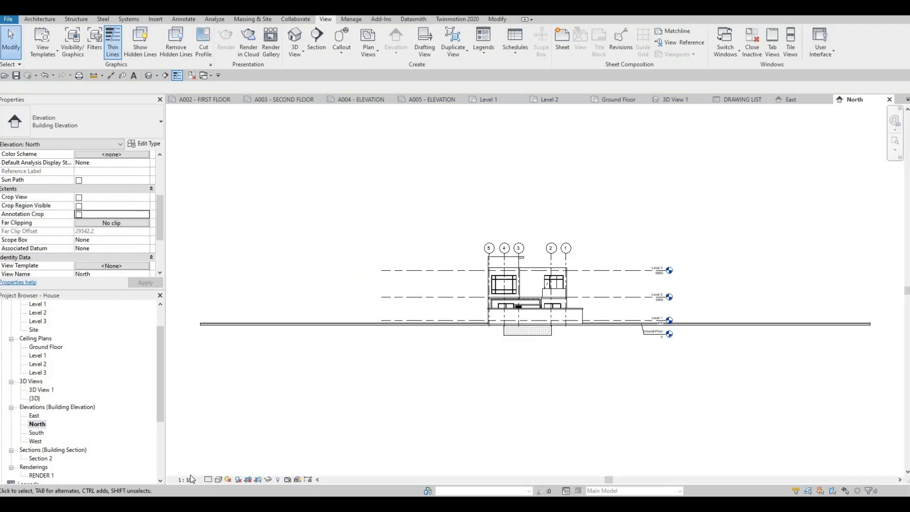
pyautogui.click(186, 480)
pyautogui.click(192, 406)
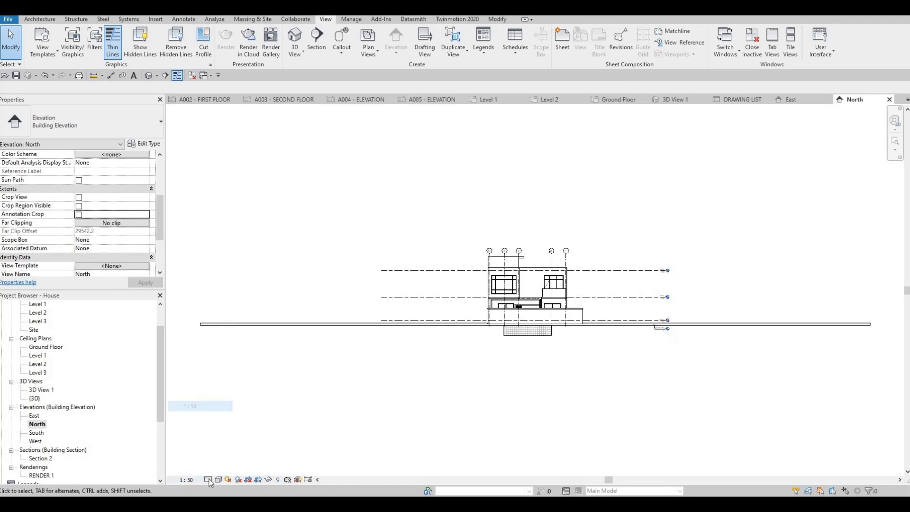
pyautogui.click(210, 480)
pyautogui.click(220, 470)
# Keep the North elevation in Hidden Line, enable Cast Shadows and Show Ambient Shadows, and apply a Gradient background.
pyautogui.click(218, 480)
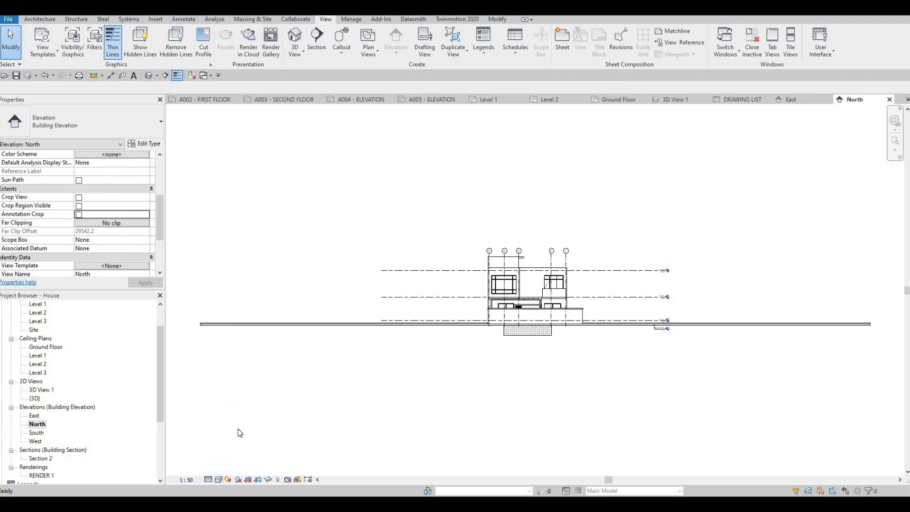
pyautogui.click(239, 432)
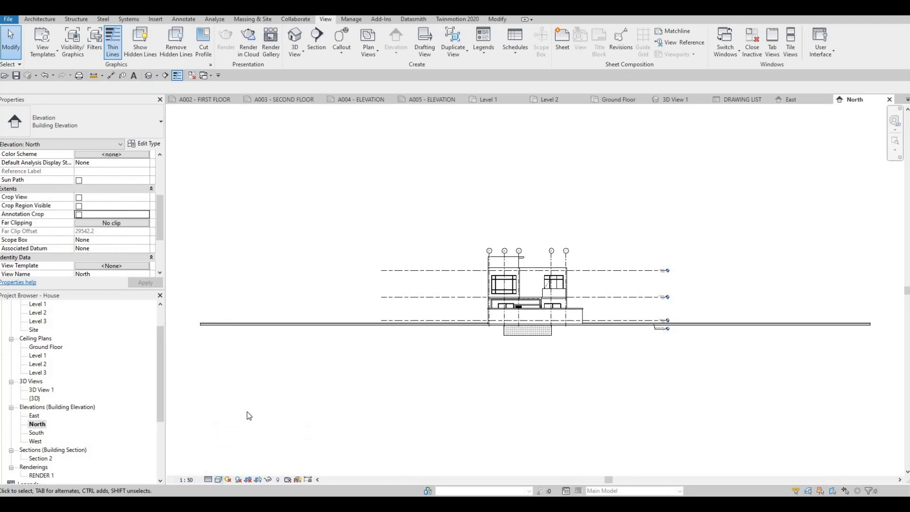
pyautogui.click(218, 479)
pyautogui.click(258, 408)
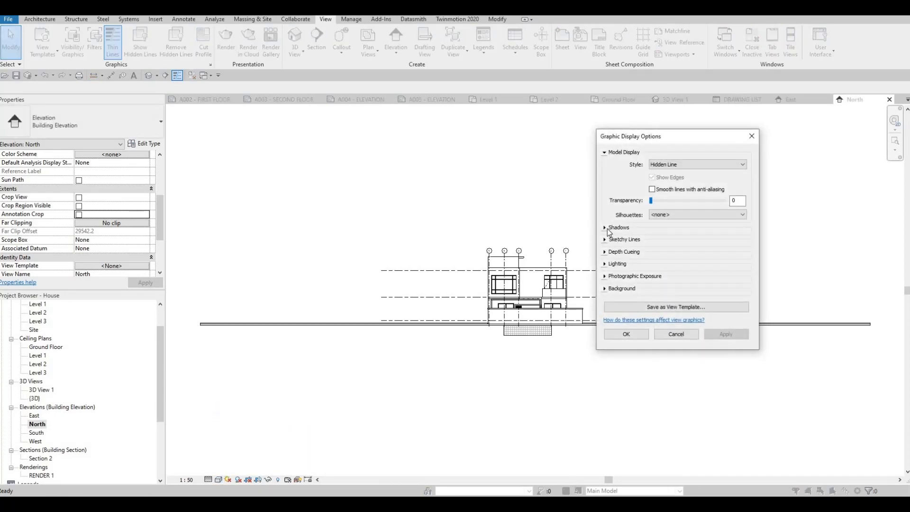
pyautogui.click(608, 229)
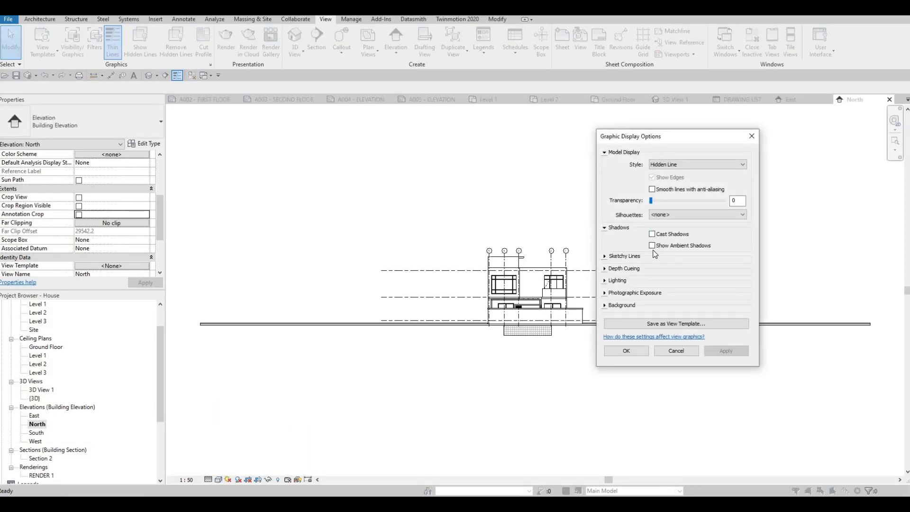
pyautogui.click(622, 305)
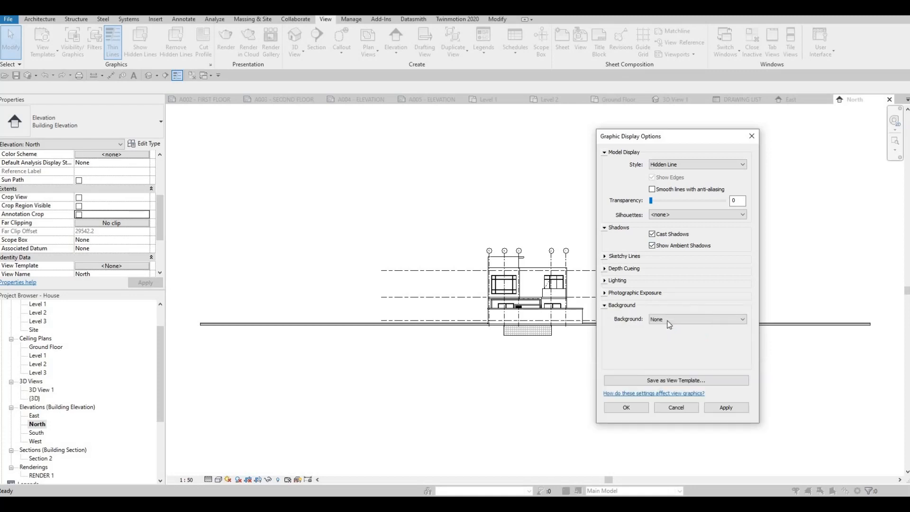
pyautogui.click(697, 319)
pyautogui.click(726, 411)
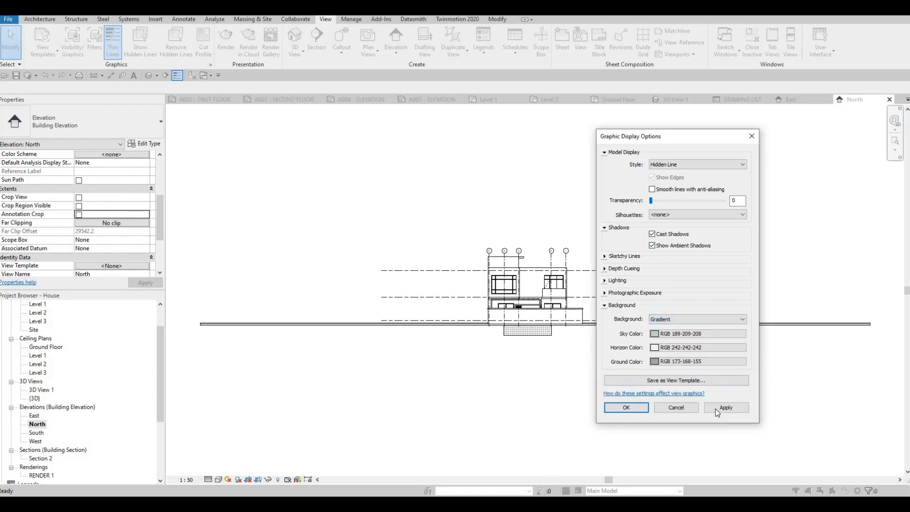
pyautogui.click(715, 409)
pyautogui.press('Return')
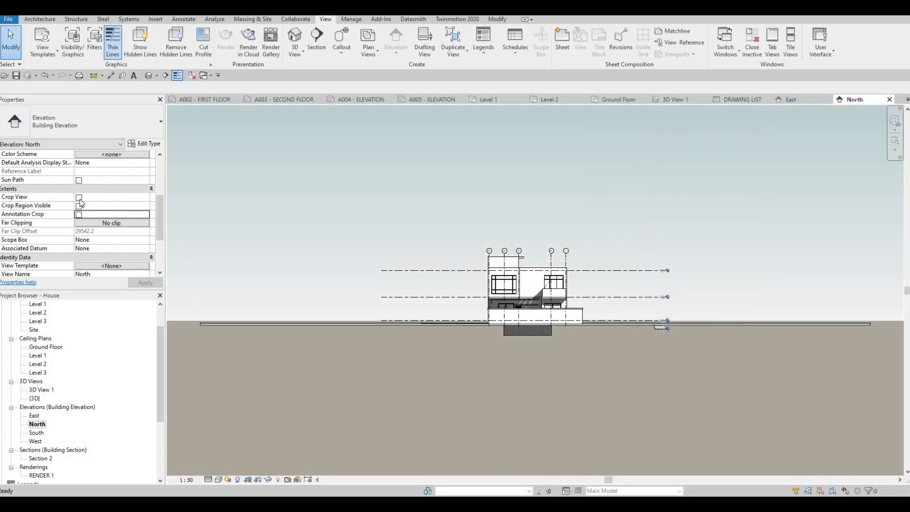
# Turn on Crop View, Crop Region Visible and Annotation Crop for the North elevation, and pull the crop's left and right edges in toward the house.
pyautogui.click(79, 198)
pyautogui.click(79, 206)
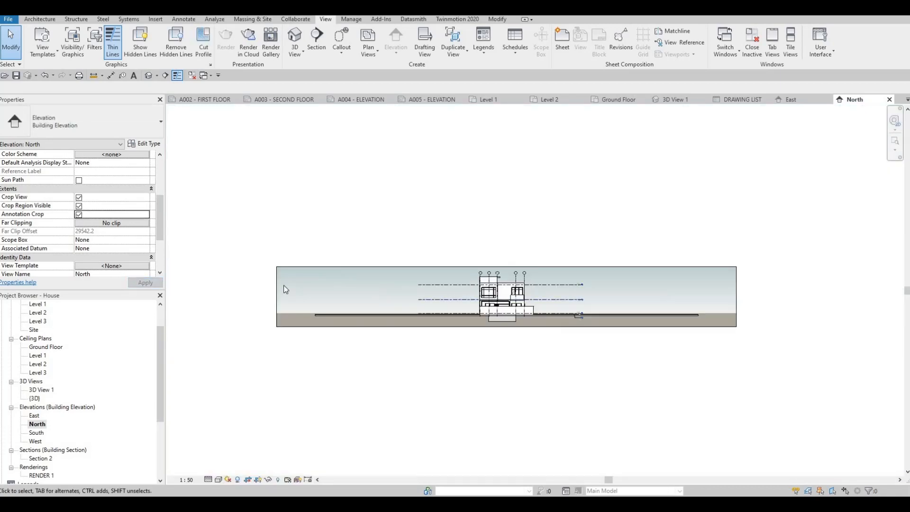
pyautogui.click(277, 297)
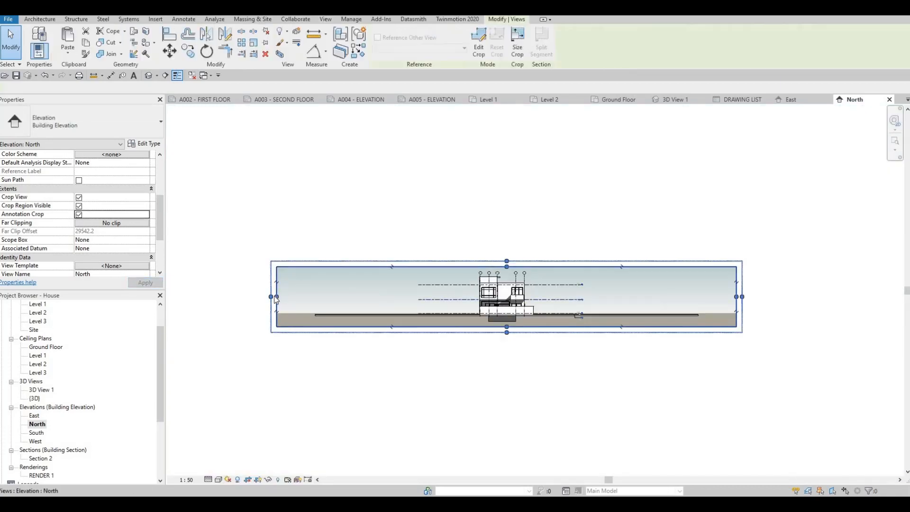
pyautogui.moveTo(444, 300); pyautogui.dragTo(463, 303)
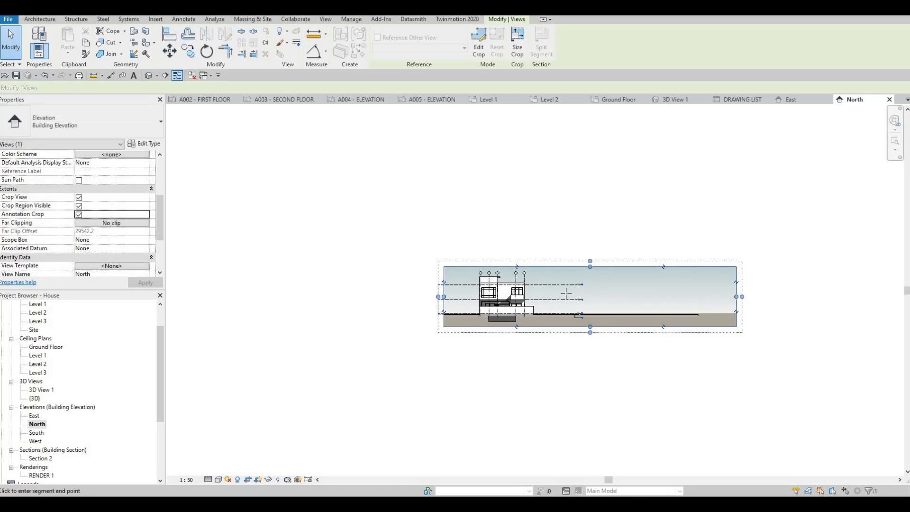
pyautogui.moveTo(565, 293); pyautogui.dragTo(566, 297)
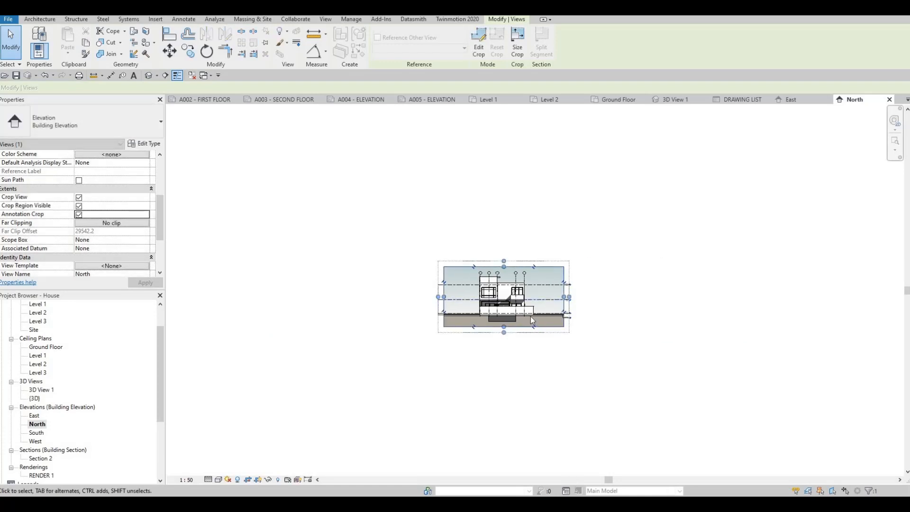
pyautogui.press('Escape')
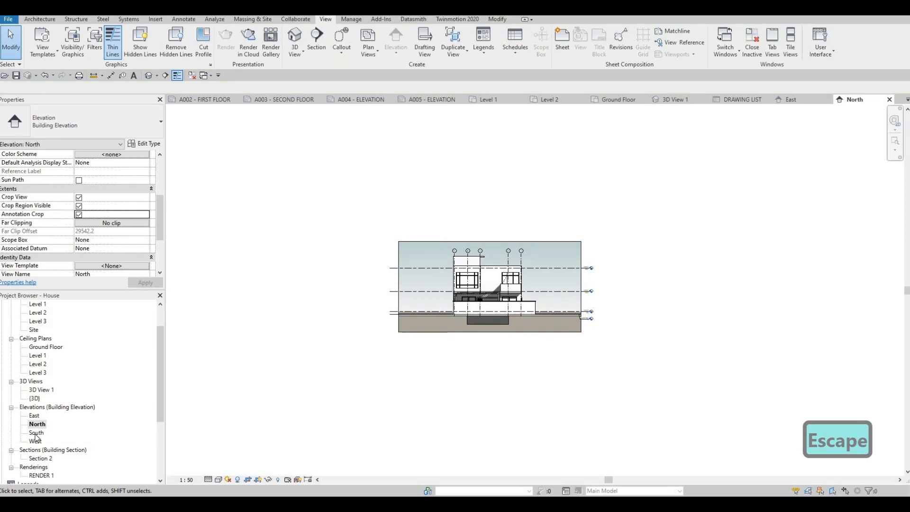
# Open the South elevation and set its scale to 1:50 and its detail level to Fine.
pyautogui.doubleClick(36, 432)
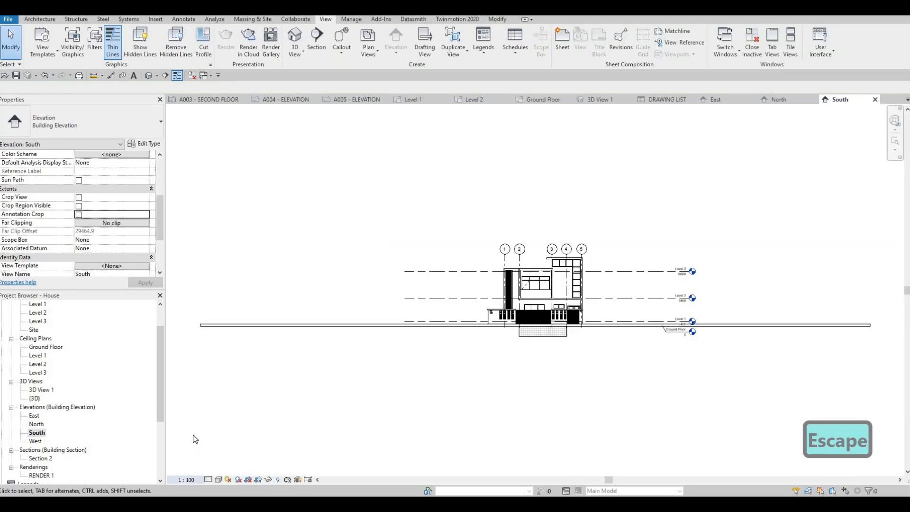
pyautogui.click(186, 479)
pyautogui.click(199, 405)
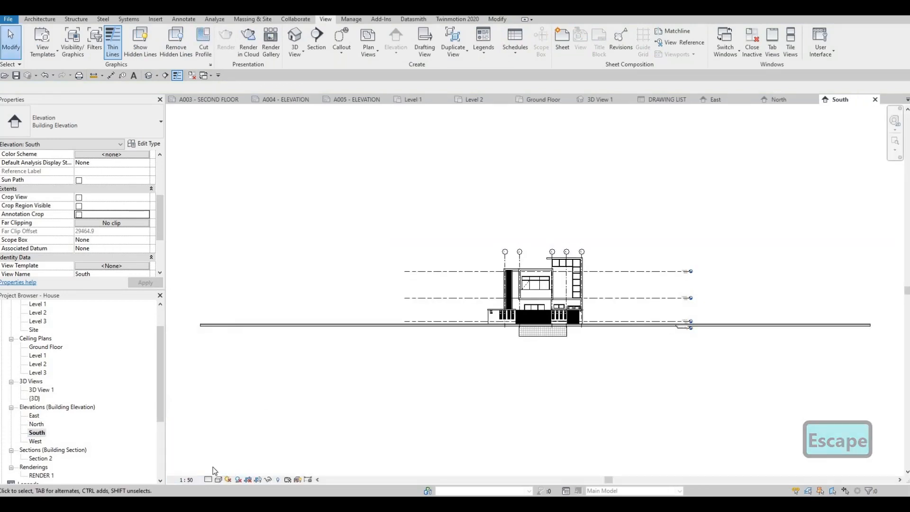
pyautogui.click(218, 479)
pyautogui.click(220, 469)
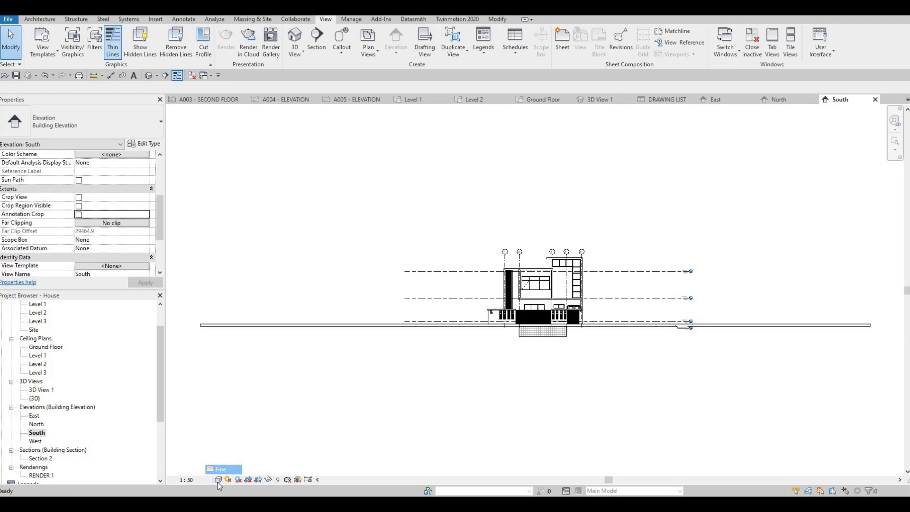
# Turn on Cast Shadows and Show Ambient Shadows for the South elevation in Hidden Line style, and apply a Gradient background.
pyautogui.click(219, 479)
pyautogui.click(254, 408)
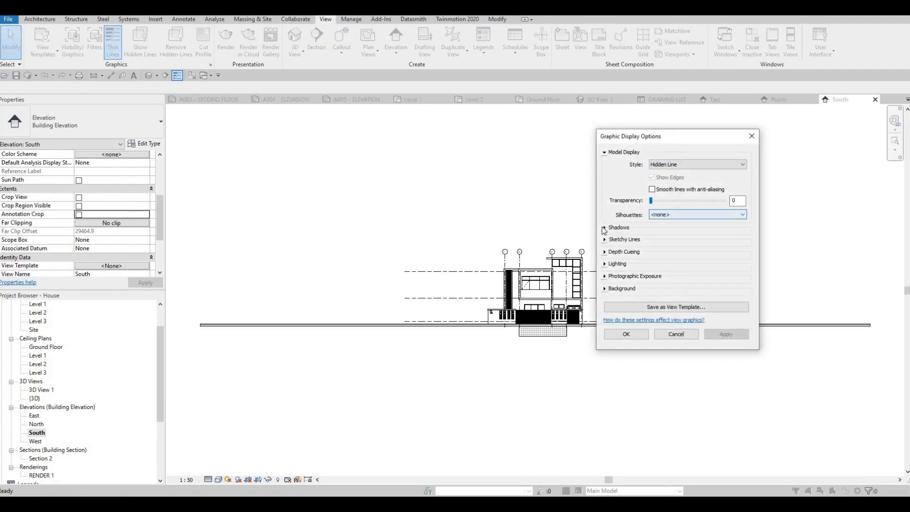
pyautogui.click(604, 228)
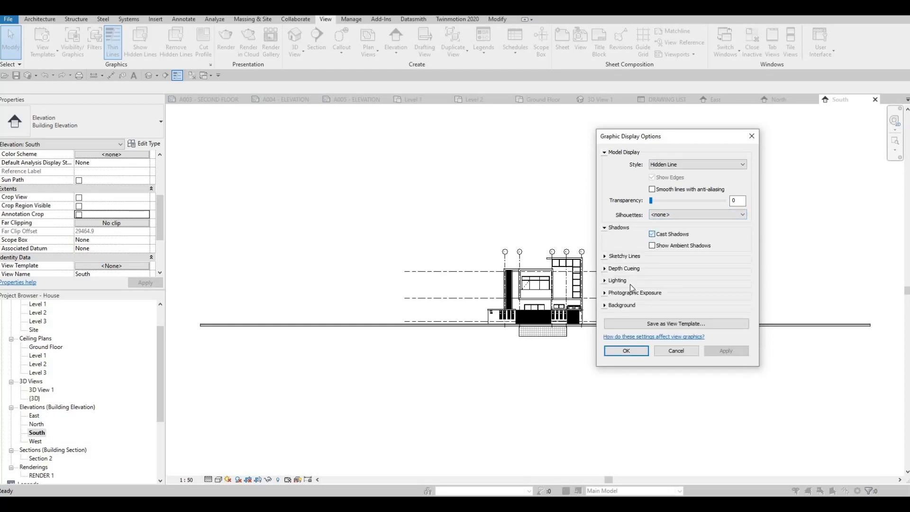
pyautogui.click(623, 308)
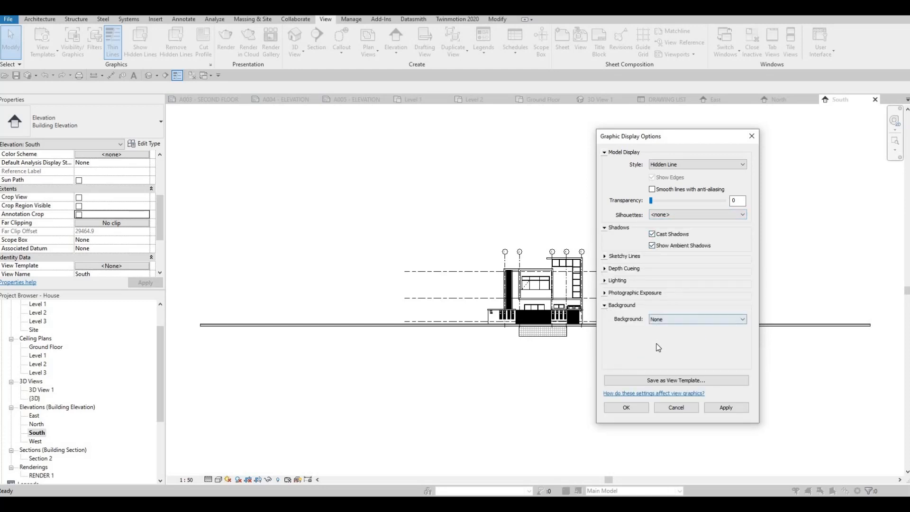
pyautogui.click(697, 319)
pyautogui.click(659, 346)
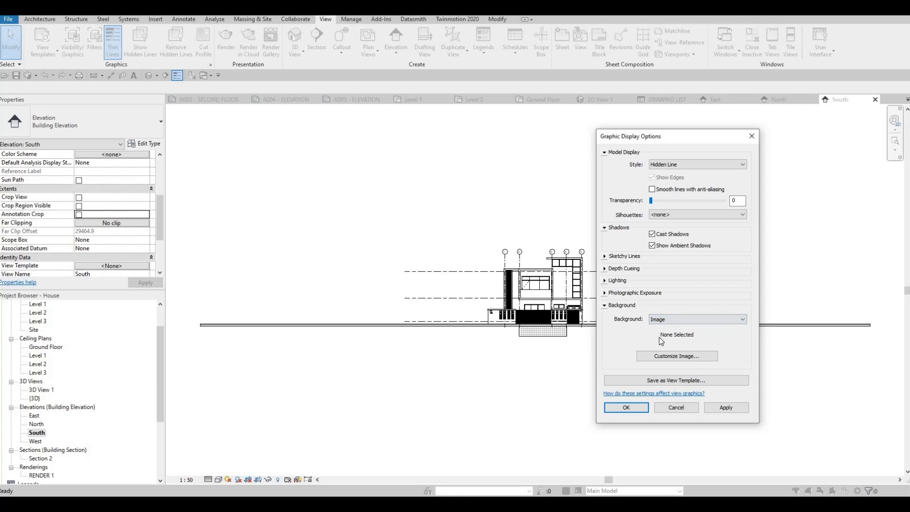
pyautogui.press('Down')
pyautogui.press('Down')
pyautogui.press('Return')
pyautogui.click(725, 407)
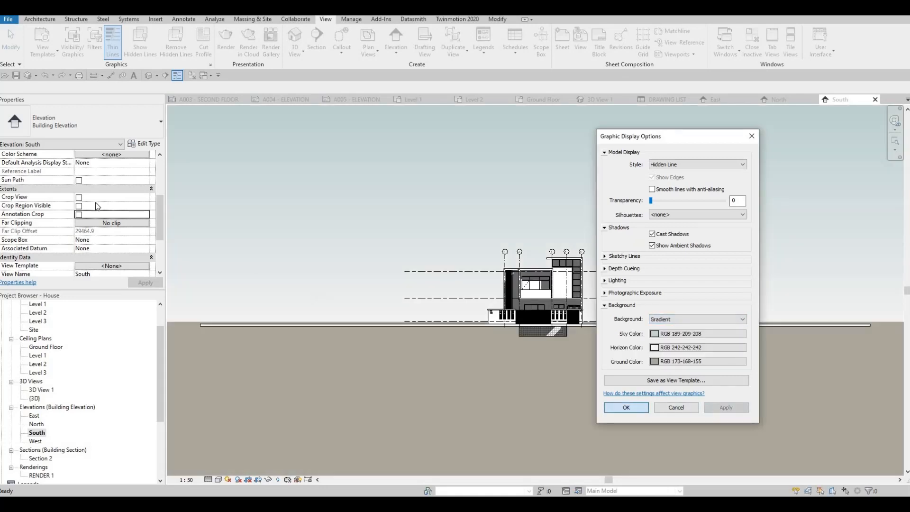
pyautogui.press('Return')
# Enable Crop View, Crop Region Visible and Annotation Crop for the South elevation, and narrow its crop region toward the house from both sides.
pyautogui.click(78, 197)
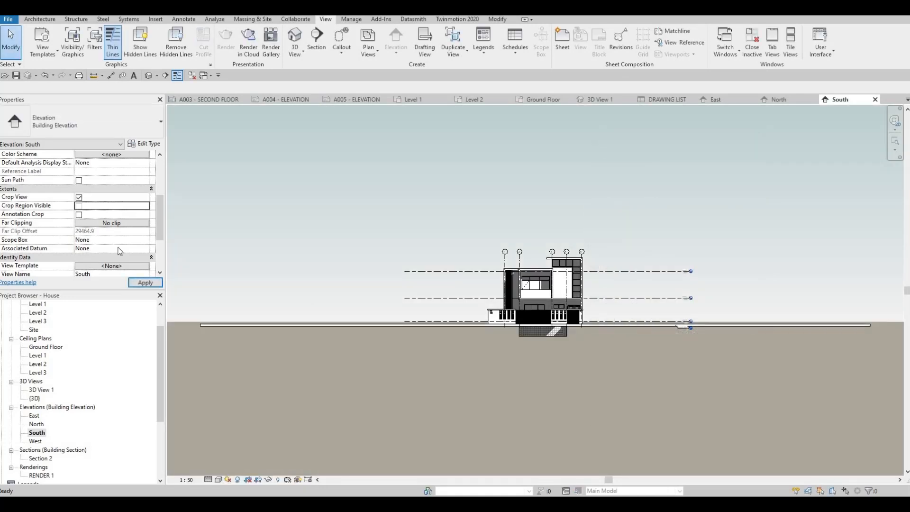
pyautogui.click(78, 206)
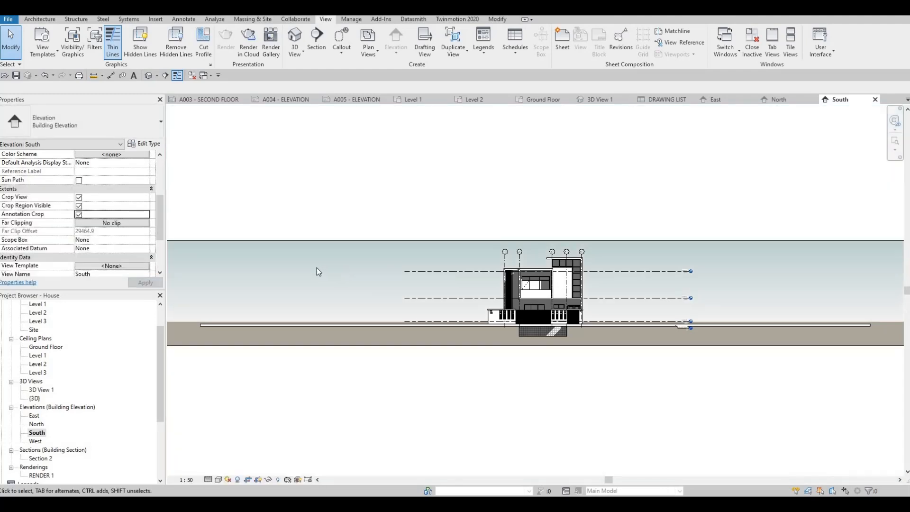
pyautogui.scroll(-2, 315, 268)
pyautogui.moveTo(213, 274); pyautogui.dragTo(287, 269, button='middle')
pyautogui.click(292, 279)
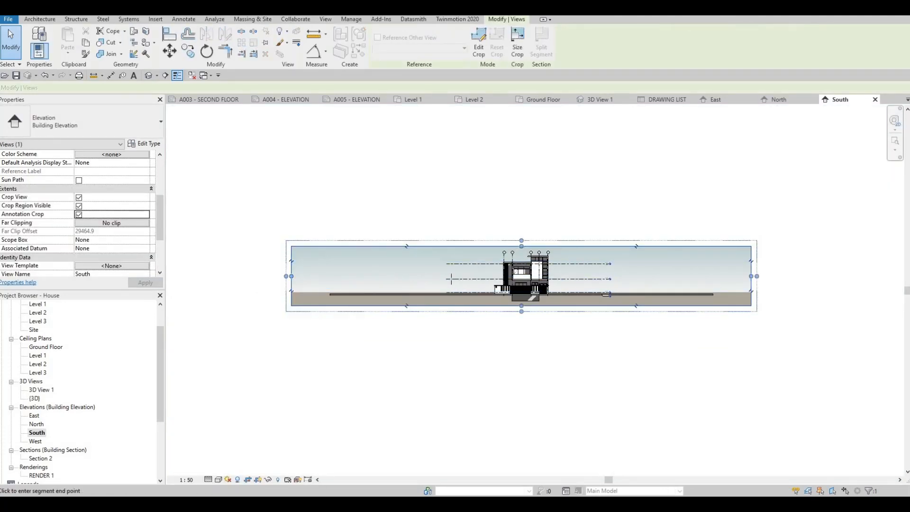
pyautogui.moveTo(286, 276); pyautogui.dragTo(463, 276)
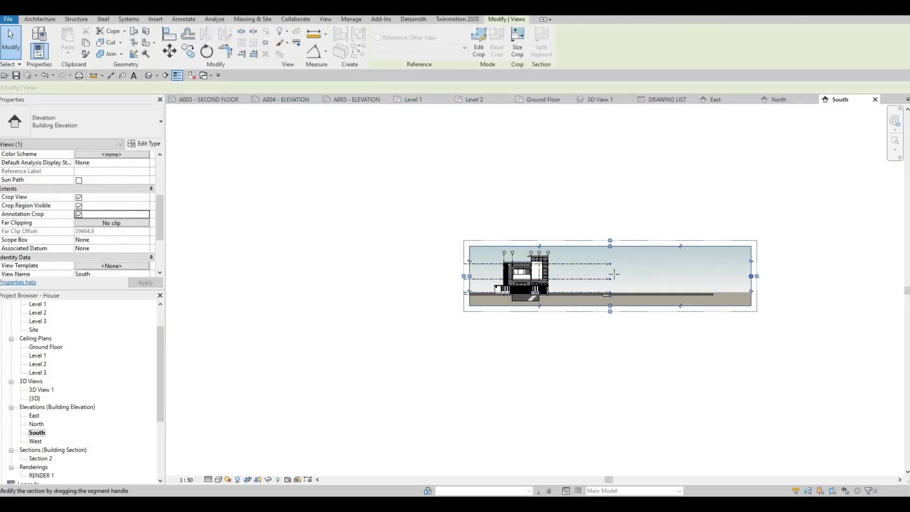
pyautogui.moveTo(593, 271); pyautogui.dragTo(597, 275)
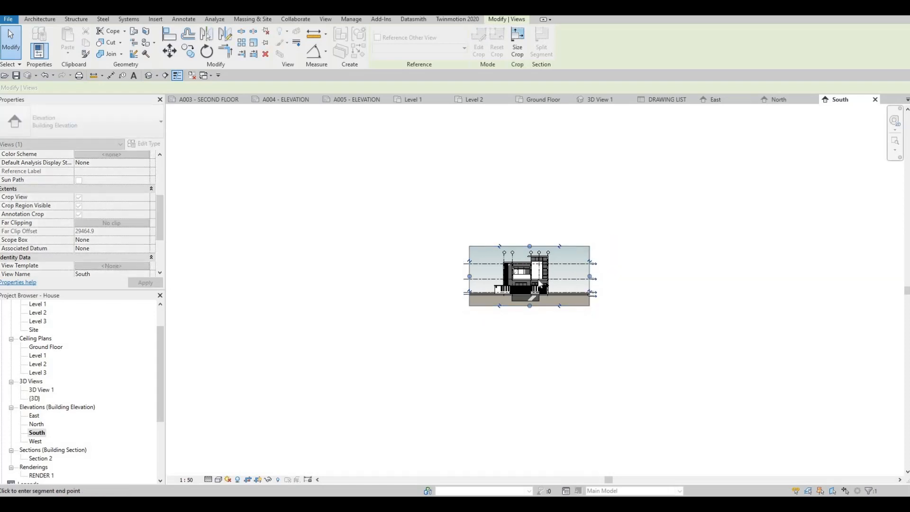
pyautogui.scroll(5, 550, 285)
pyautogui.press('Escape')
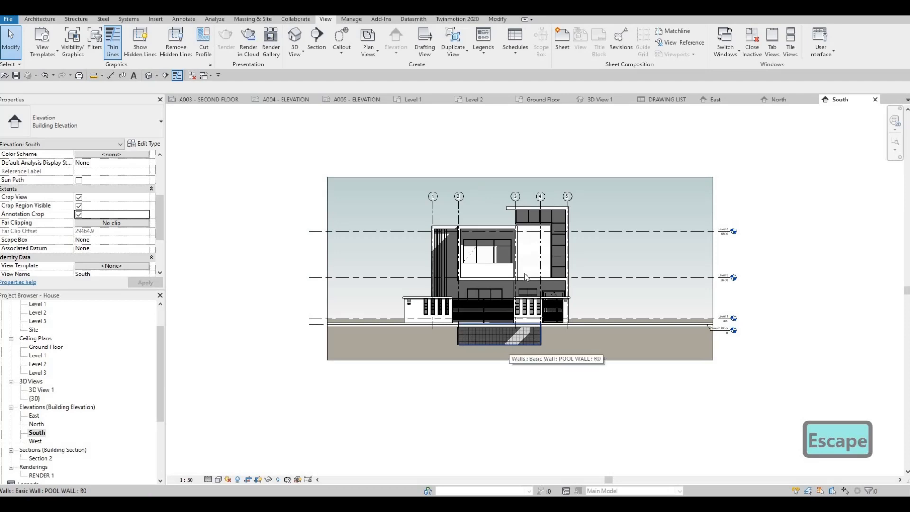
# Open the West elevation and set its scale to 1:50 and its detail level to Fine.
pyautogui.doubleClick(36, 441)
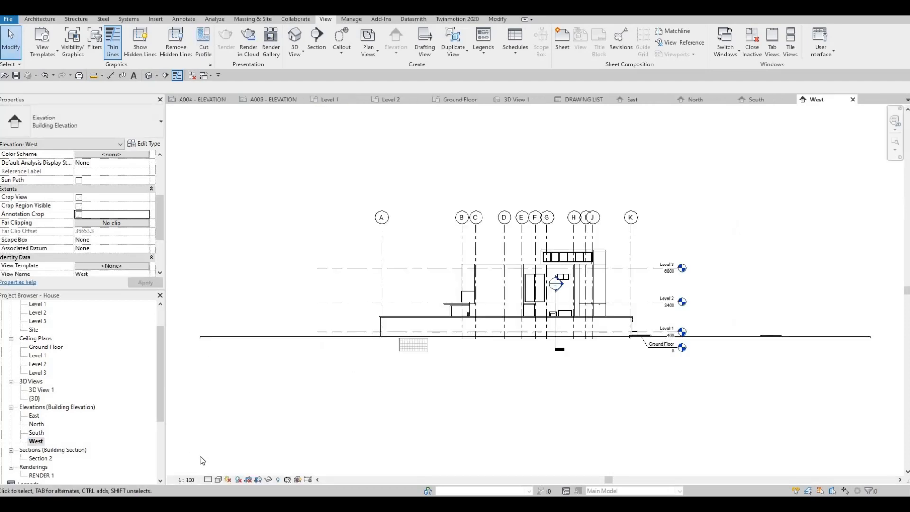
pyautogui.click(186, 480)
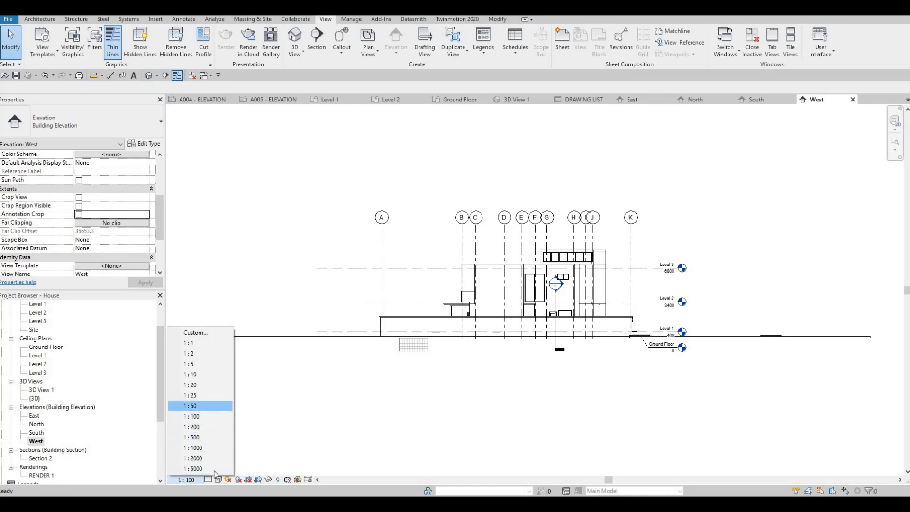
pyautogui.click(204, 406)
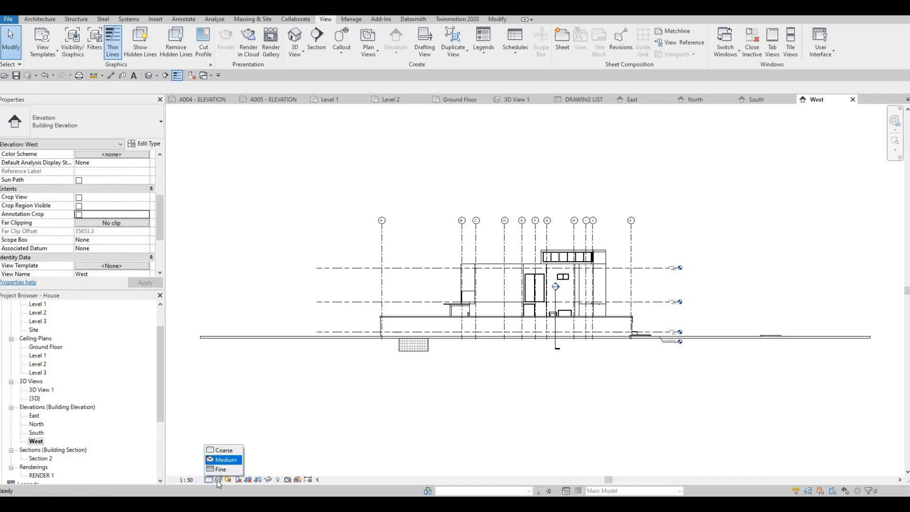
pyautogui.click(219, 469)
# Keep the West elevation in Hidden Line, enable Cast Shadows and Show Ambient Shadows, and give it a Gradient background.
pyautogui.click(218, 479)
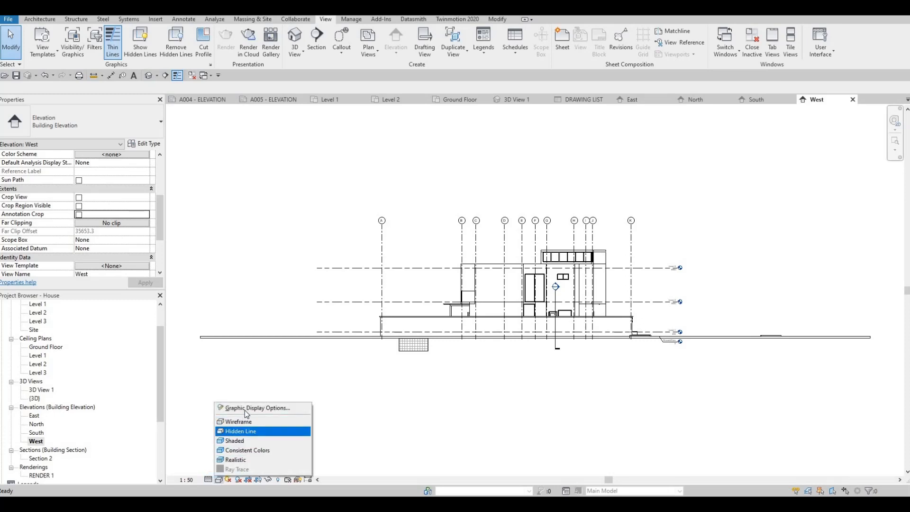
pyautogui.click(257, 408)
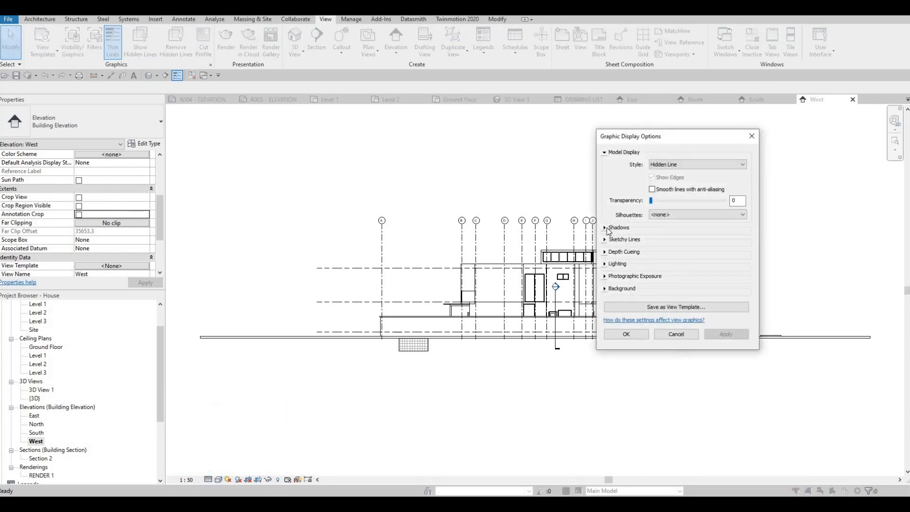
pyautogui.click(605, 228)
pyautogui.click(653, 234)
pyautogui.click(653, 245)
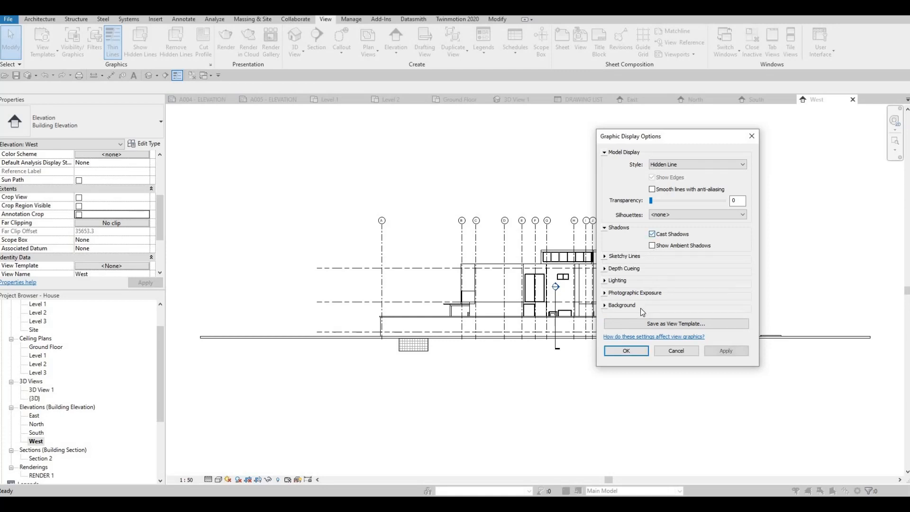
pyautogui.click(610, 306)
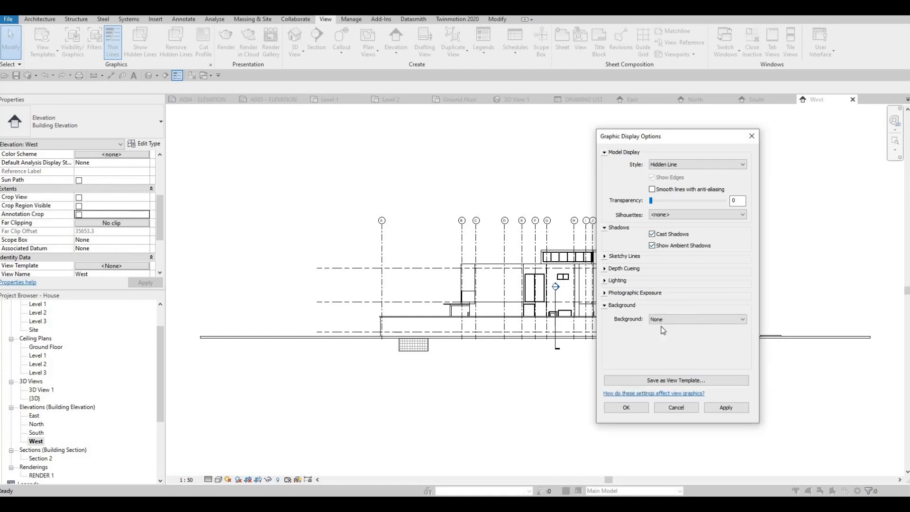
pyautogui.click(662, 320)
pyautogui.click(660, 340)
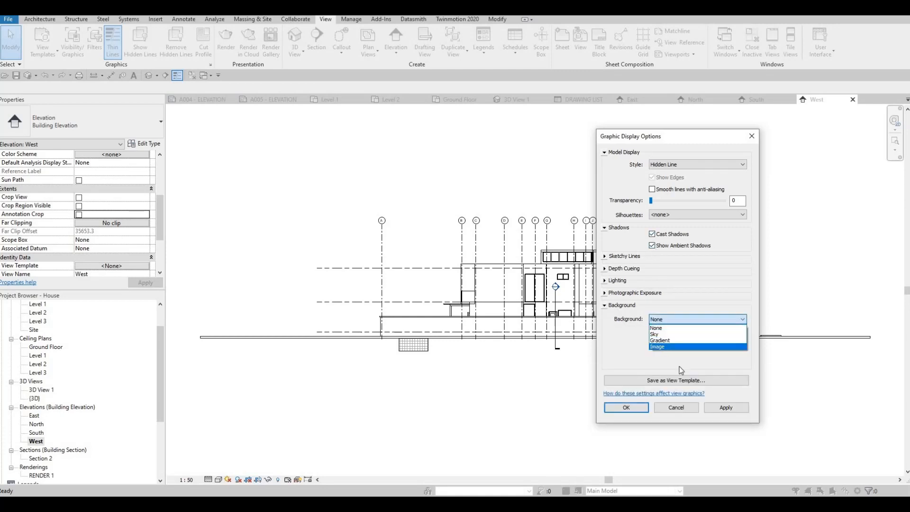
pyautogui.click(723, 408)
pyautogui.click(627, 408)
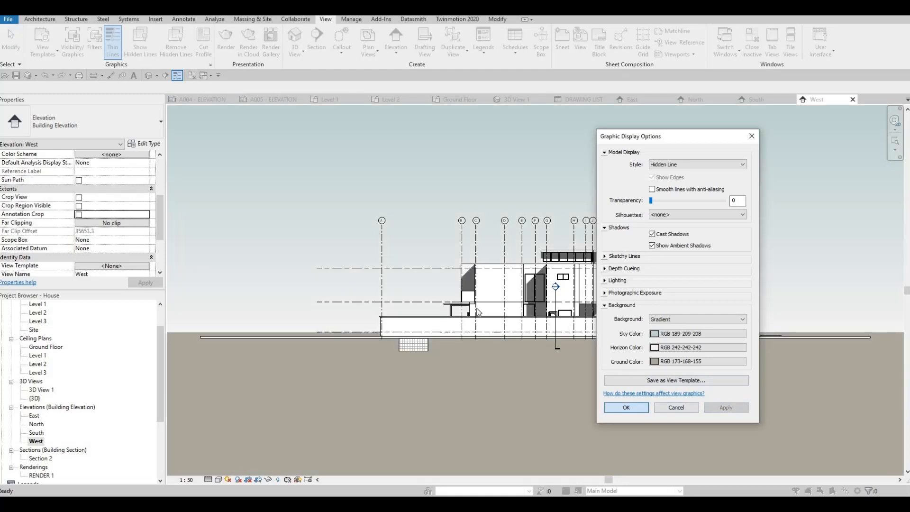
# Enable Crop View, Crop Region Visible and Annotation Crop for the West elevation, and pull both side edges in close to the outermost grids.
pyautogui.click(79, 197)
pyautogui.click(78, 206)
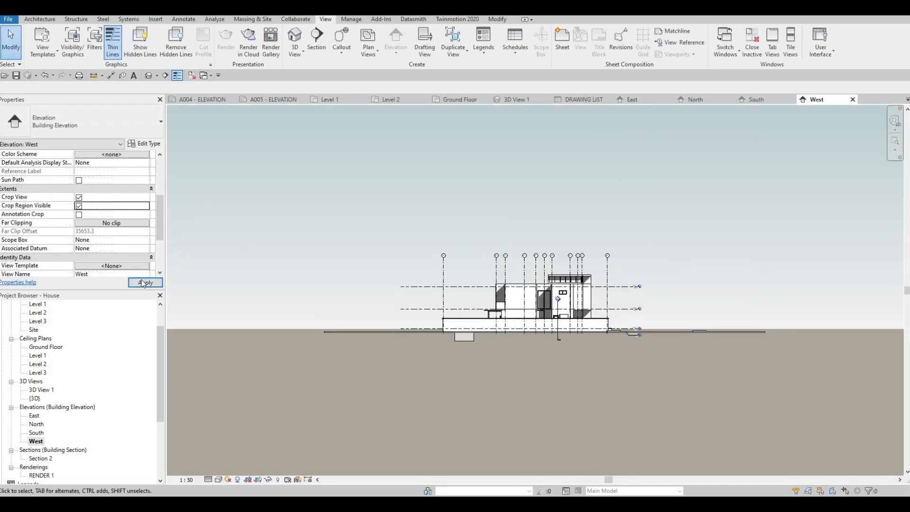
pyautogui.click(79, 214)
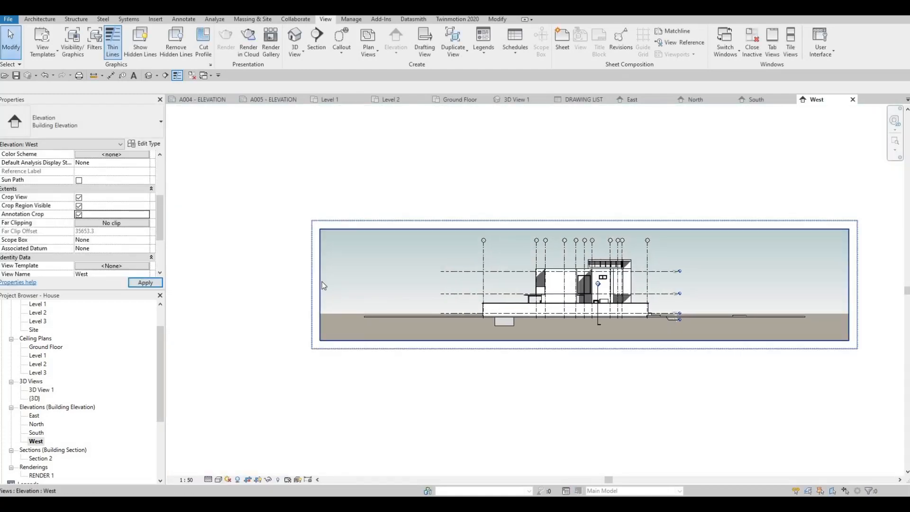
pyautogui.click(320, 285)
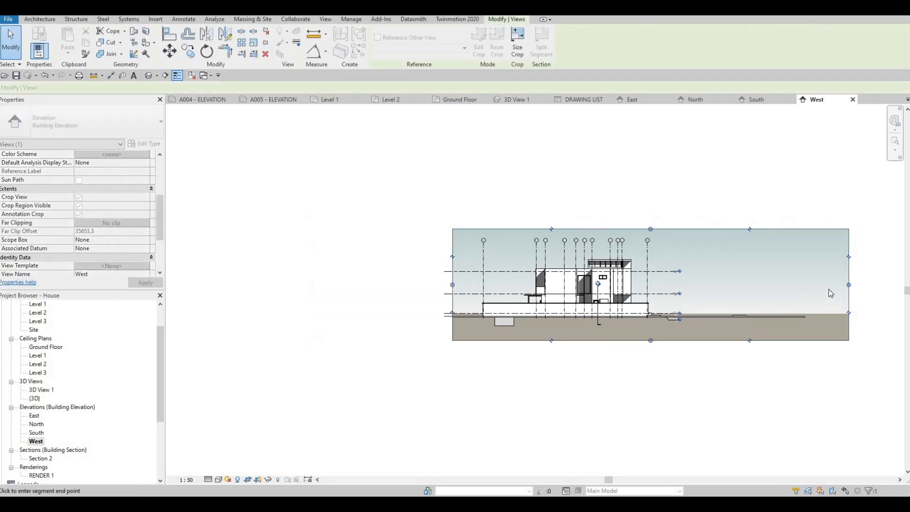
pyautogui.moveTo(848, 285); pyautogui.dragTo(687, 287)
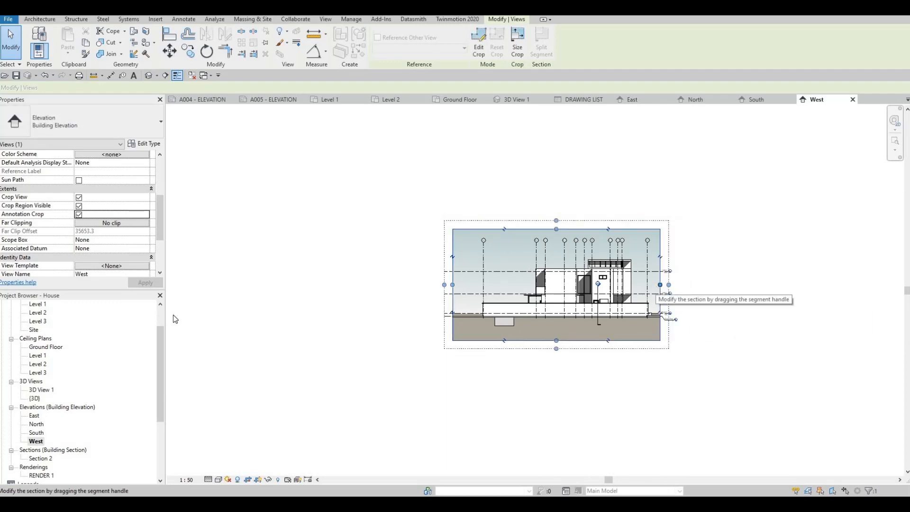
# Raise the numbered grid heads slightly above the house in the South elevation, and check the North and East elevations.
pyautogui.doubleClick(37, 433)
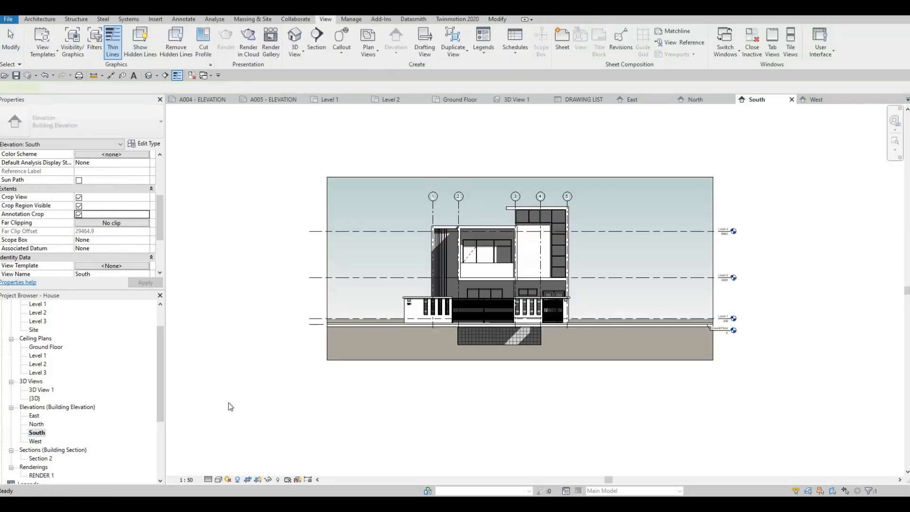
pyautogui.click(433, 209)
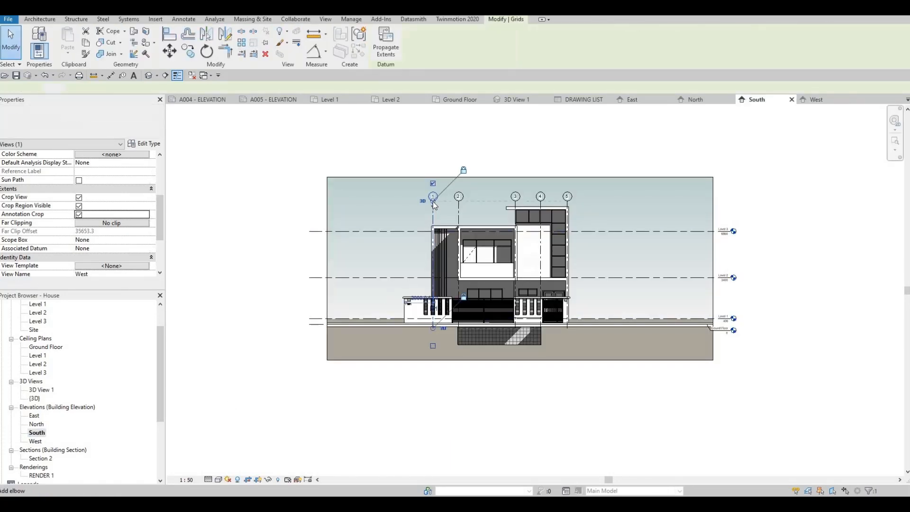
pyautogui.doubleClick(37, 423)
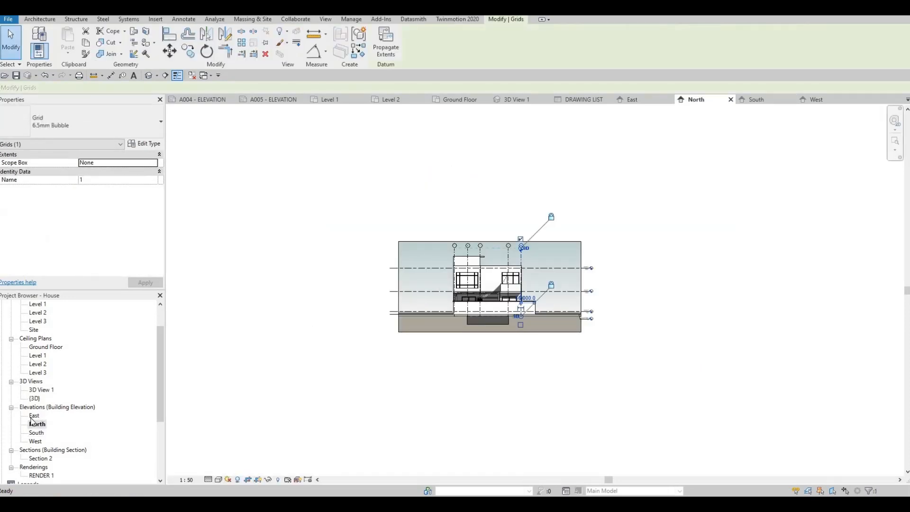
pyautogui.doubleClick(33, 415)
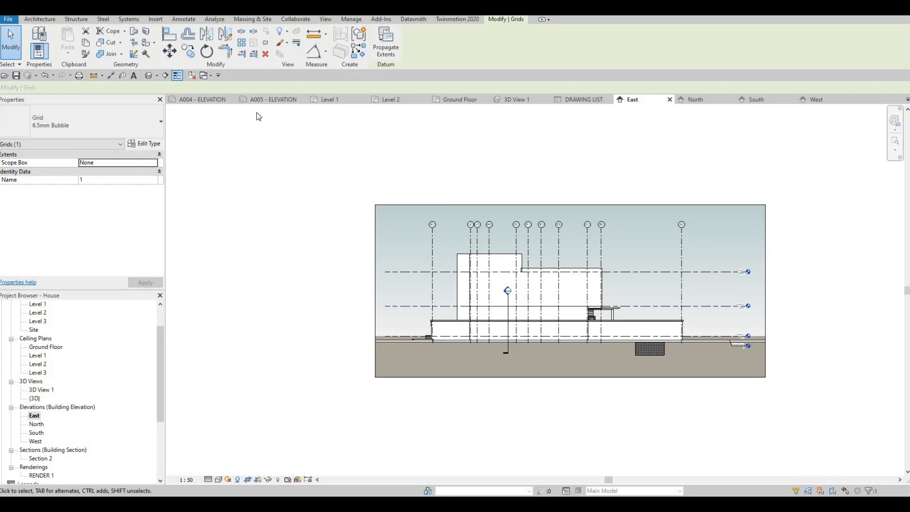
# Place the East elevation in the upper half of sheet A004 - ELEVATION.
pyautogui.click(203, 99)
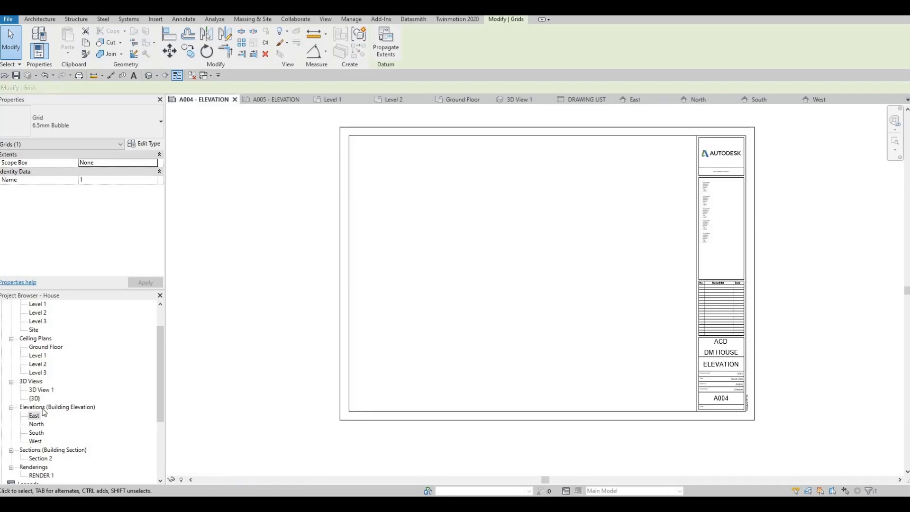
pyautogui.moveTo(34, 416); pyautogui.dragTo(522, 208)
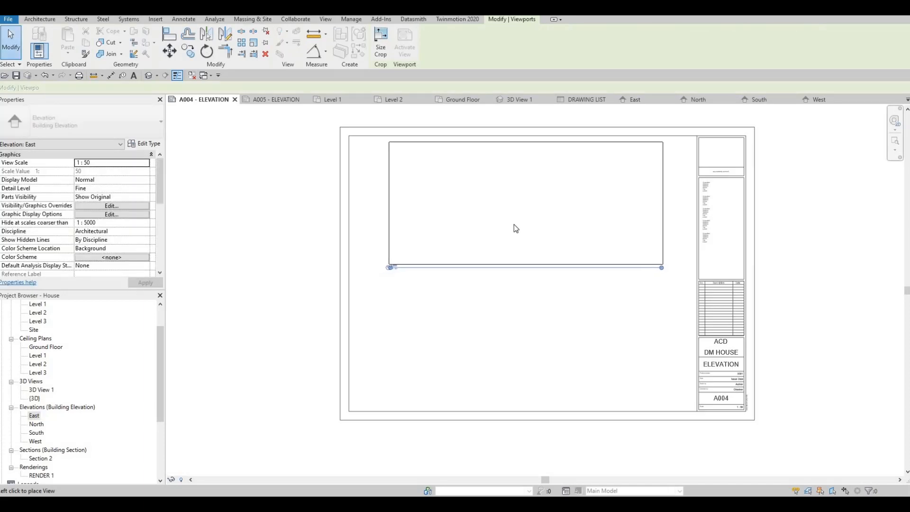
pyautogui.click(513, 209)
# Place the North elevation below the East elevation on sheet A004 - ELEVATION.
pyautogui.click(37, 424)
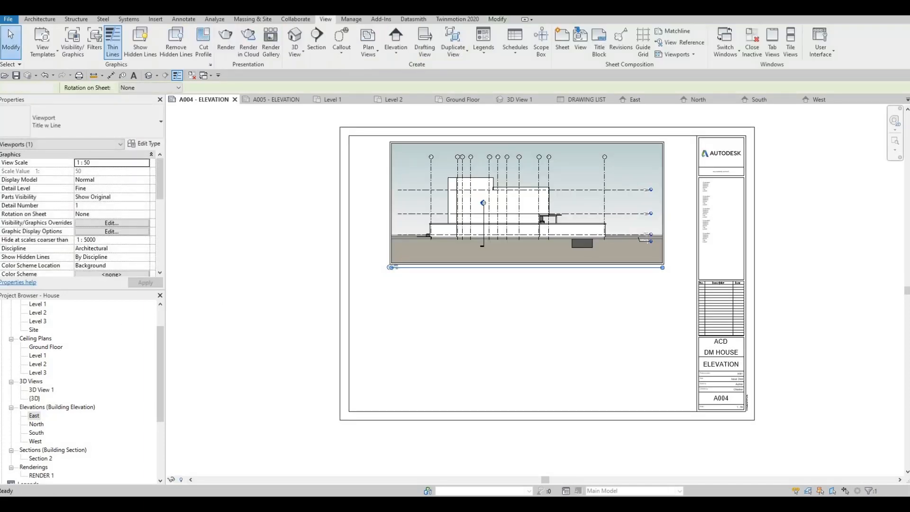
pyautogui.moveTo(522, 339); pyautogui.dragTo(518, 337)
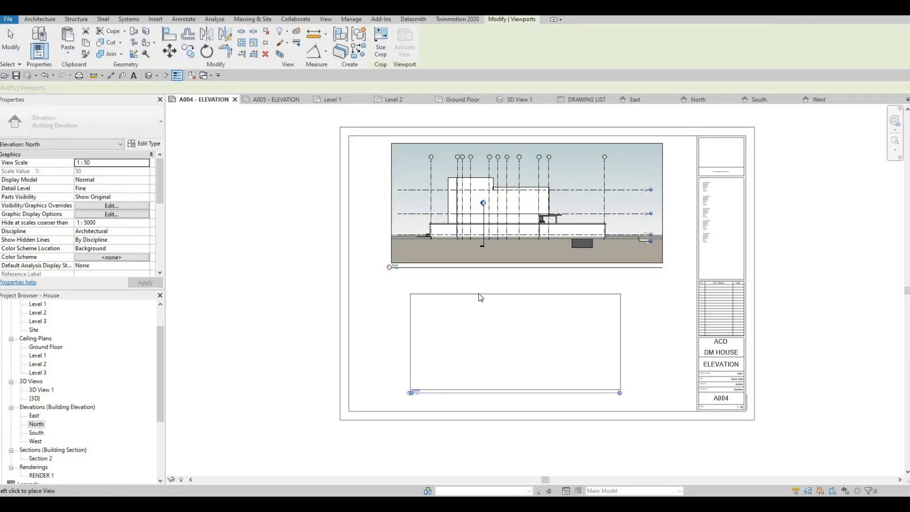
pyautogui.click(479, 298)
# Place the South elevation in the upper half of sheet A005 - ELEVATION.
pyautogui.click(268, 99)
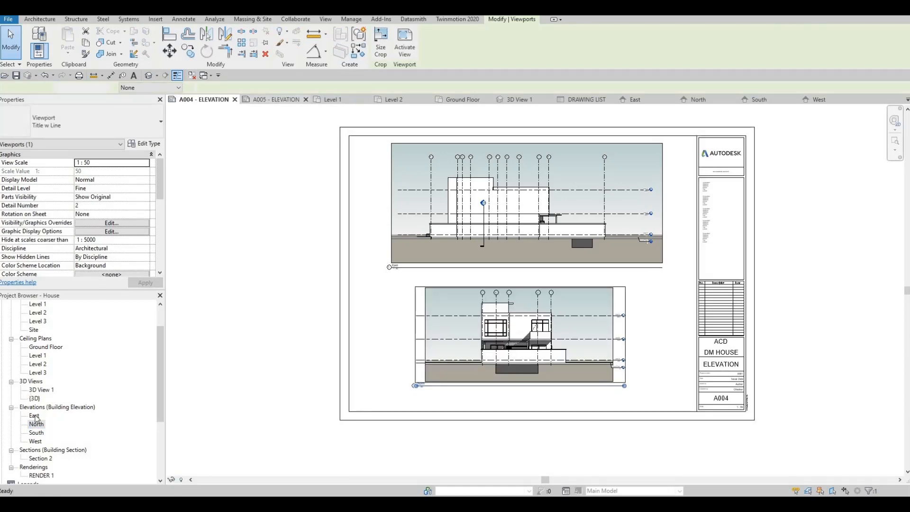
pyautogui.moveTo(36, 433); pyautogui.dragTo(513, 208)
pyautogui.click(449, 237)
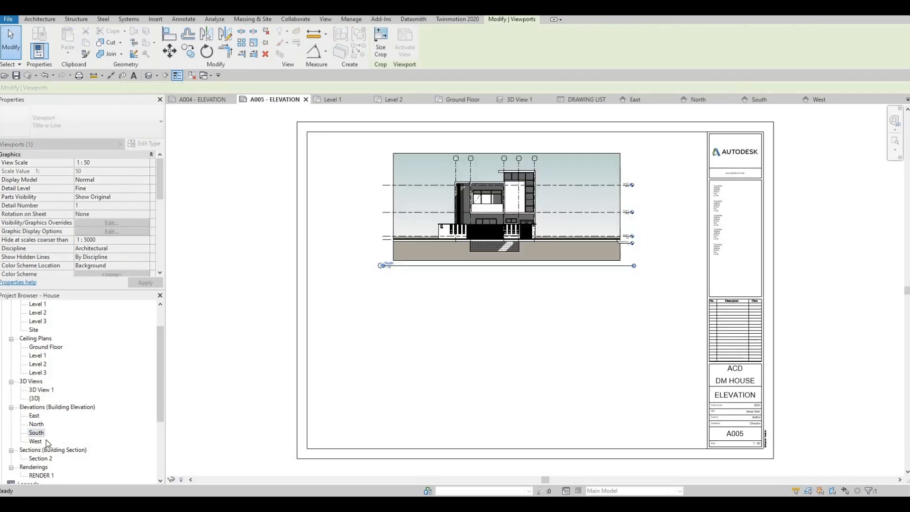
# Place the West elevation below the South elevation on sheet A005 - ELEVATION and save the project.
pyautogui.click(452, 408)
pyautogui.moveTo(450, 405); pyautogui.dragTo(484, 364)
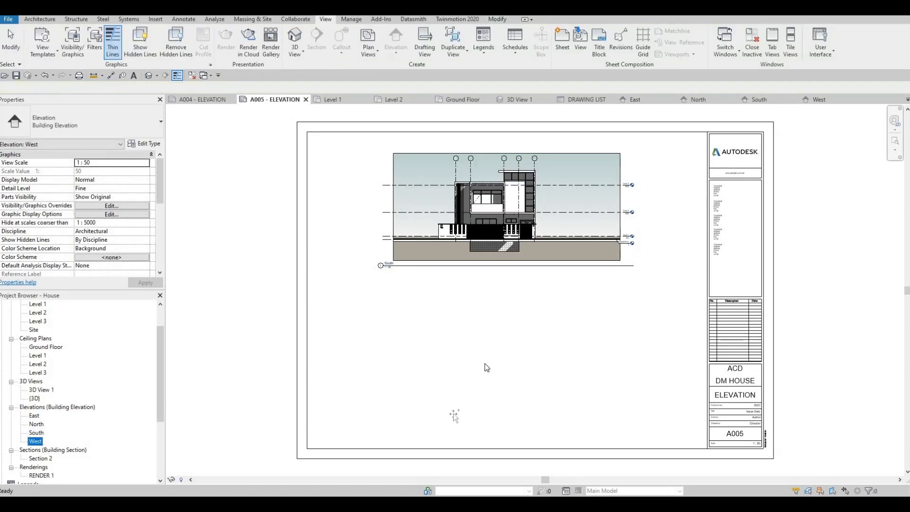
pyautogui.click(523, 354)
pyautogui.press('Escape')
pyautogui.press('Escape')
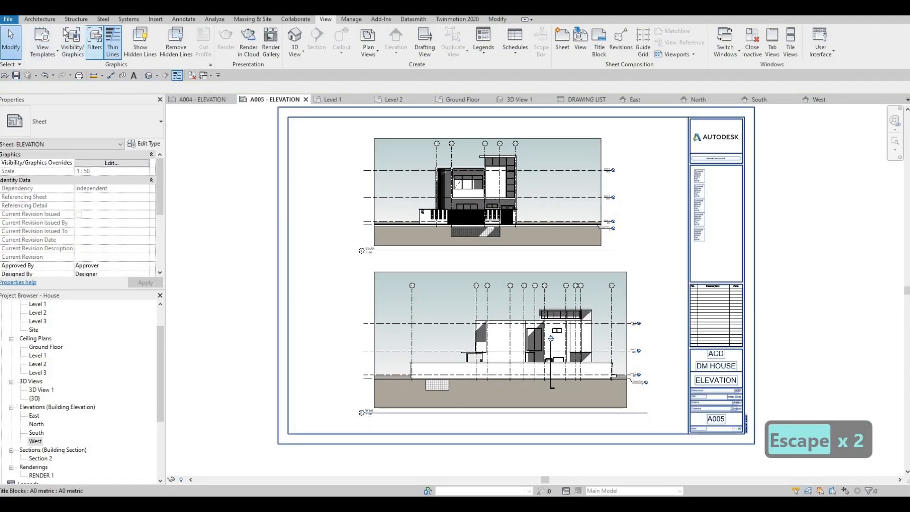
pyautogui.click(16, 76)
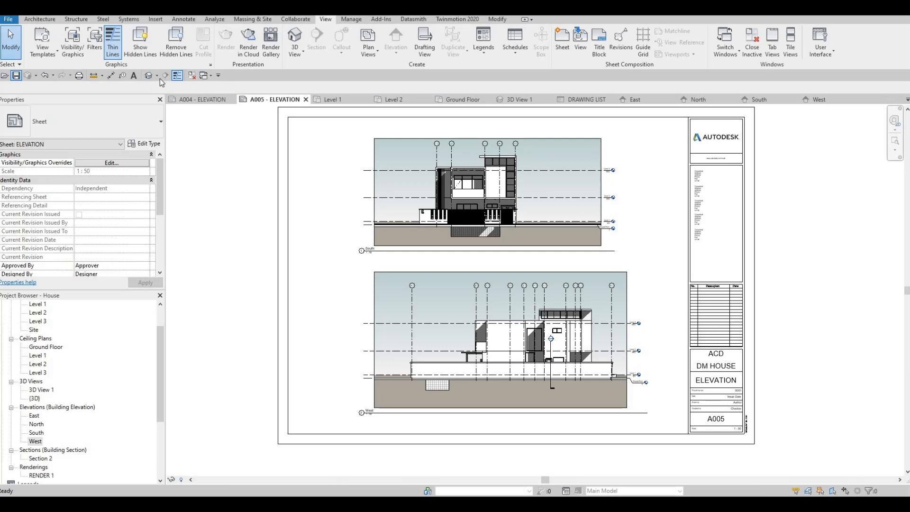
# Set up a CutePDF Writer print of selected views/sheets, combined into a single file.
pyautogui.click(79, 76)
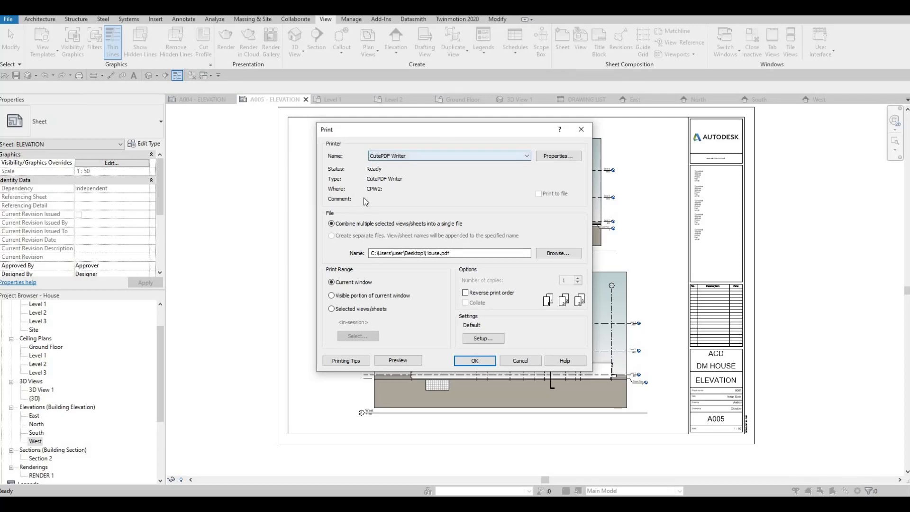
pyautogui.click(331, 308)
pyautogui.click(331, 236)
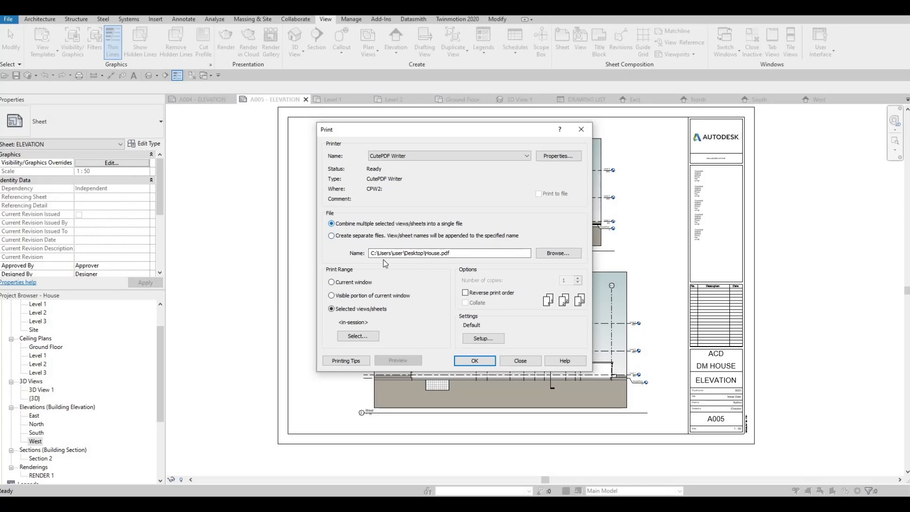
# Restrict the print selection to sheets only, include all sheets A001 to A005, and save the set as FULLSET.
pyautogui.click(358, 337)
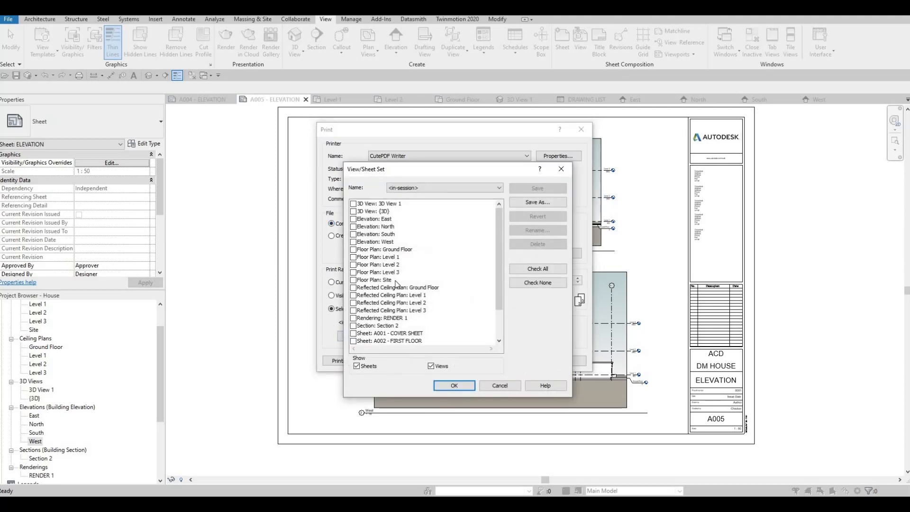
pyautogui.click(431, 367)
pyautogui.click(535, 269)
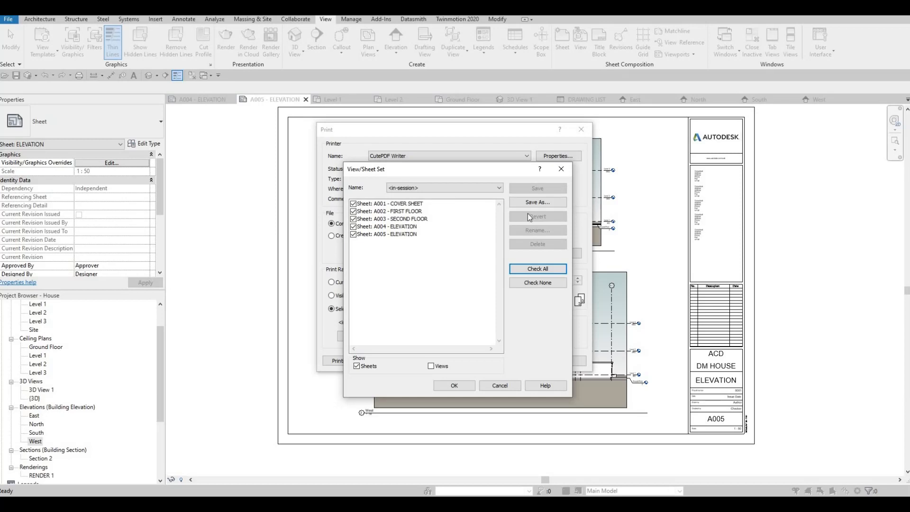
pyautogui.click(536, 202)
pyautogui.write('FULLSET')
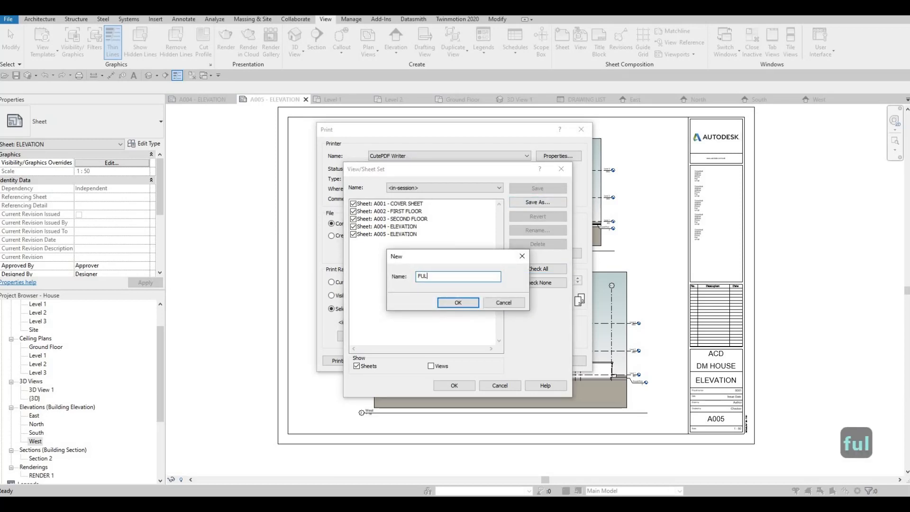
pyautogui.click(465, 304)
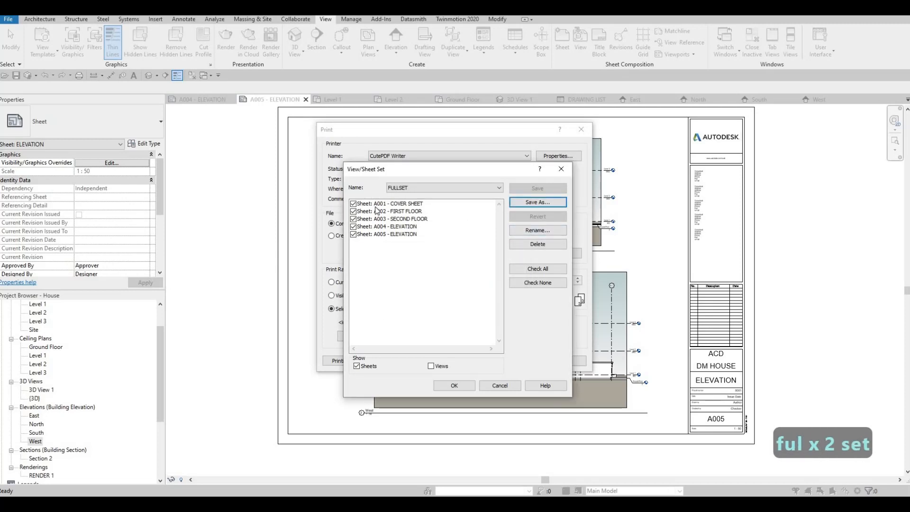
pyautogui.click(440, 188)
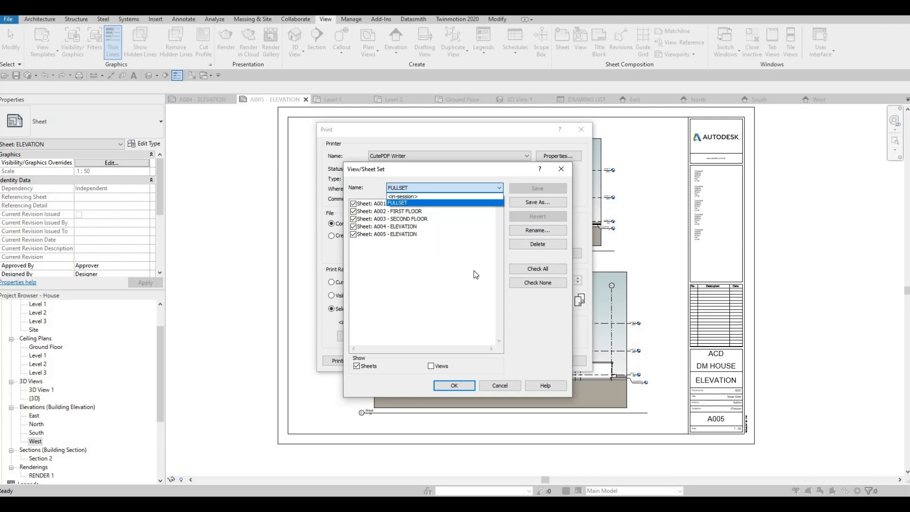
pyautogui.click(454, 394)
pyautogui.click(454, 391)
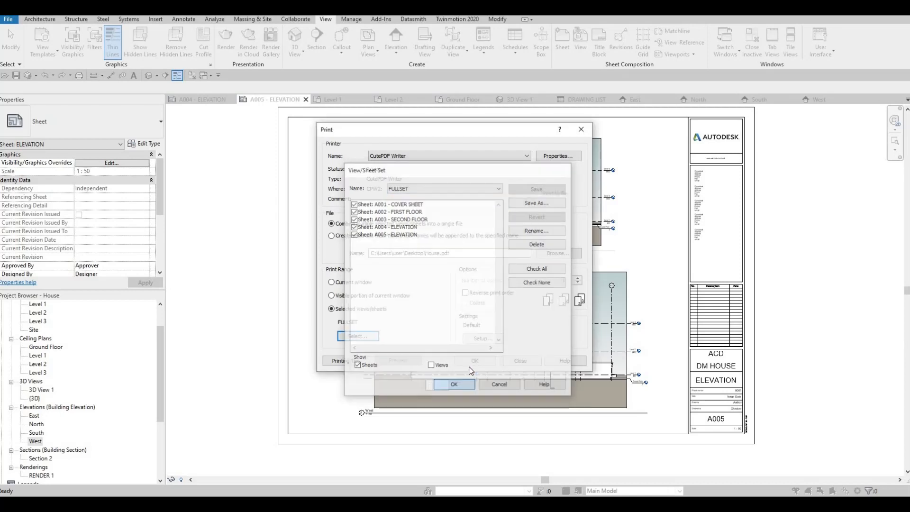
# Print the FULLSET sheets to a PDF named DM House in the Reference folder.
pyautogui.click(466, 363)
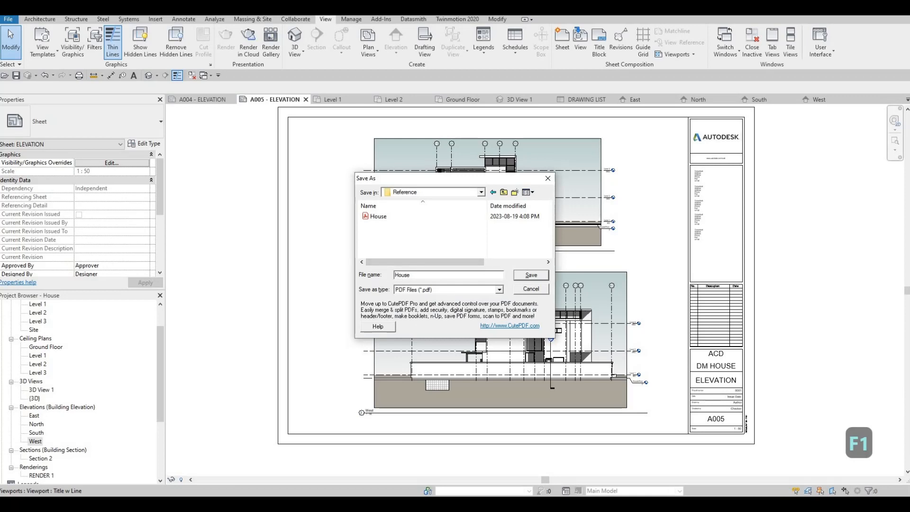
pyautogui.write('DM')
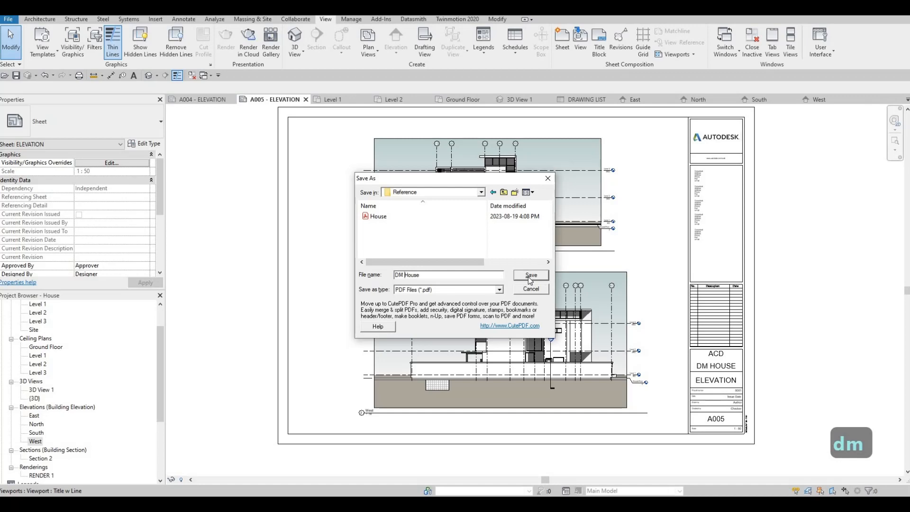
pyautogui.click(530, 277)
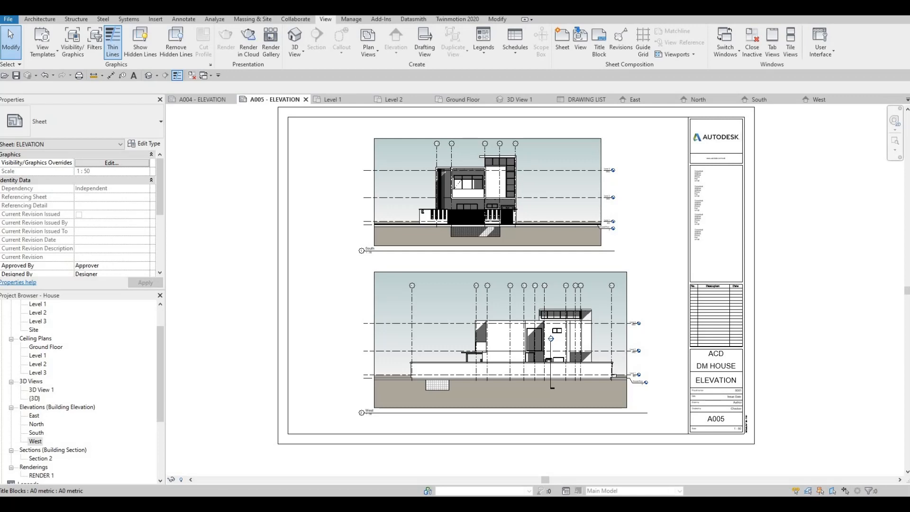
pyautogui.press('Delete')
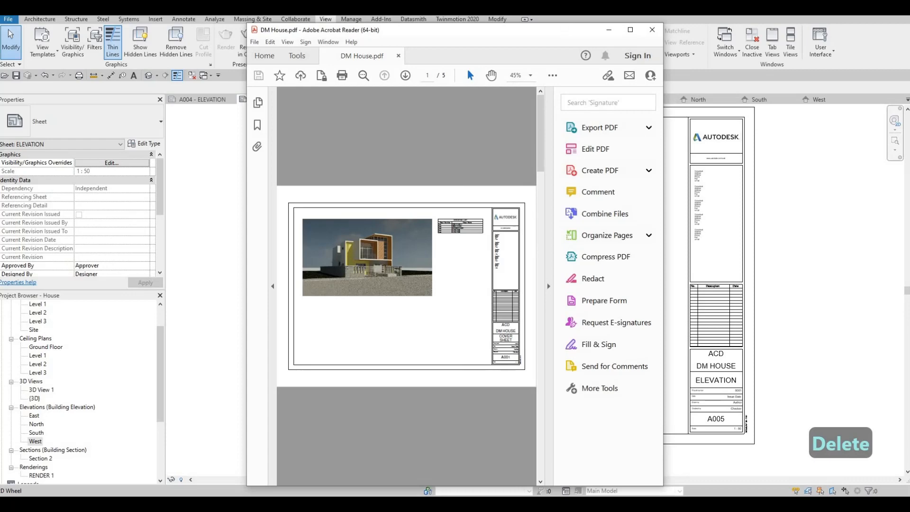
# Examine the cover sheet, floor plans and elevations of DM House.pdf in Acrobat Reader, and return to sheet A005 in Revit.
pyautogui.moveTo(567, 33); pyautogui.dragTo(566, 30)
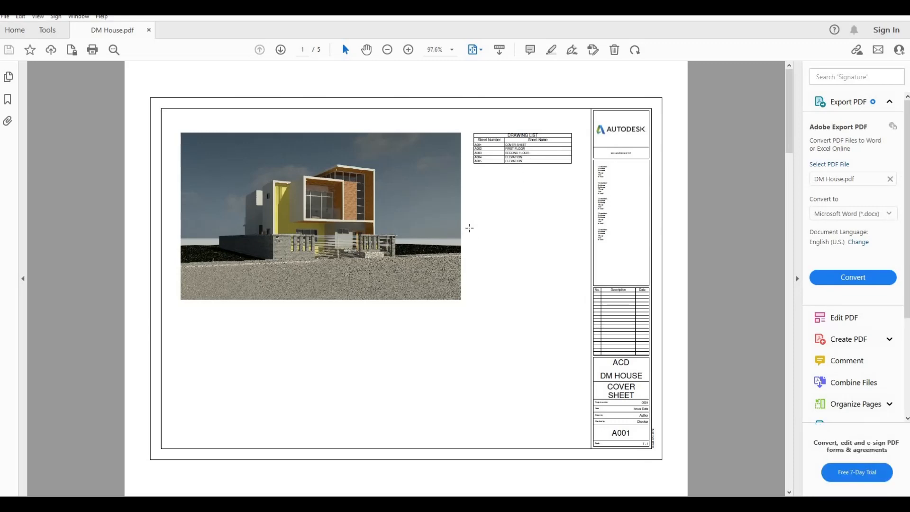
pyautogui.scroll(-5, 469, 227)
pyautogui.scroll(1, 467, 229)
pyautogui.scroll(-1, 392, 250)
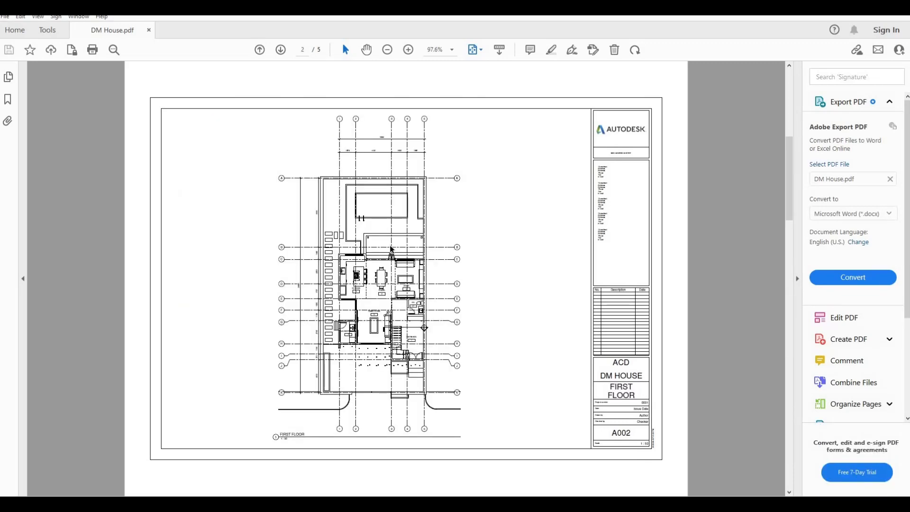
pyautogui.hotkey('ctrl', '+')
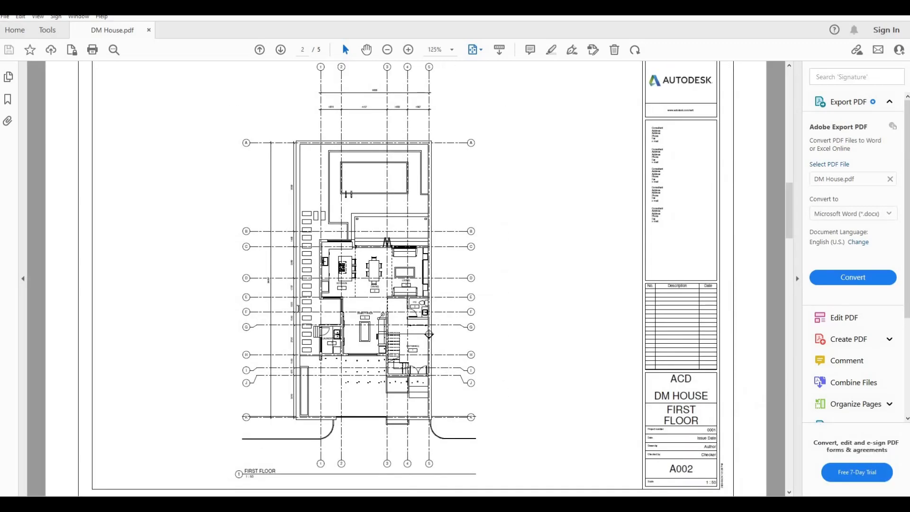
pyautogui.scroll(-2, 463, 337)
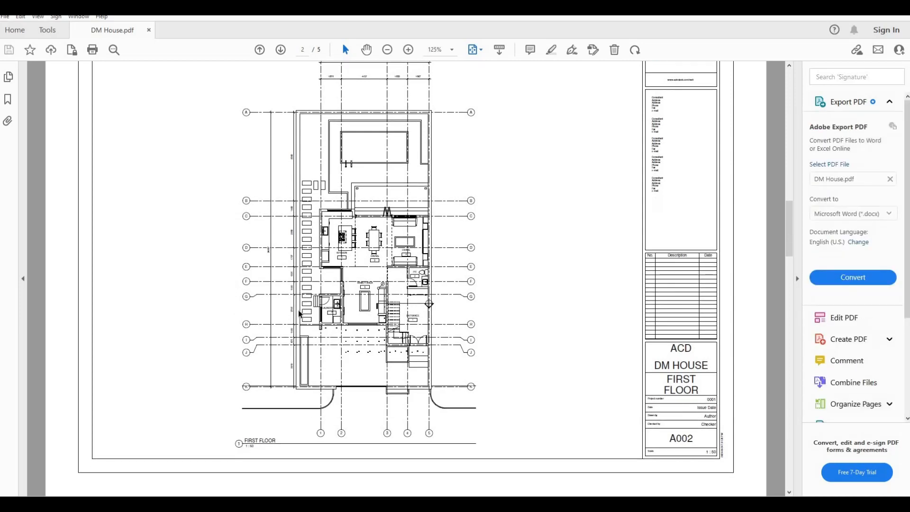
pyautogui.scroll(-3, 464, 337)
pyautogui.keyDown('ctrl'); pyautogui.scroll(3, 448, 234); pyautogui.keyUp('ctrl')
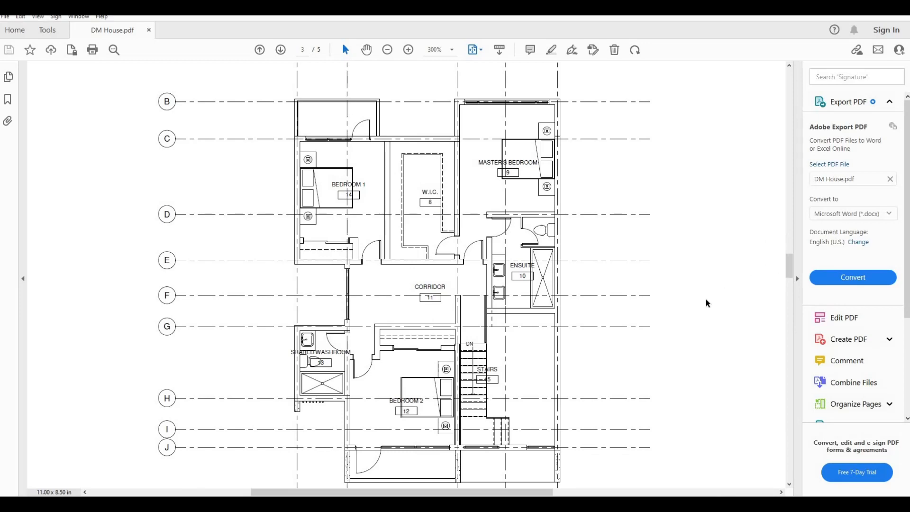
pyautogui.scroll(-5, 616, 298)
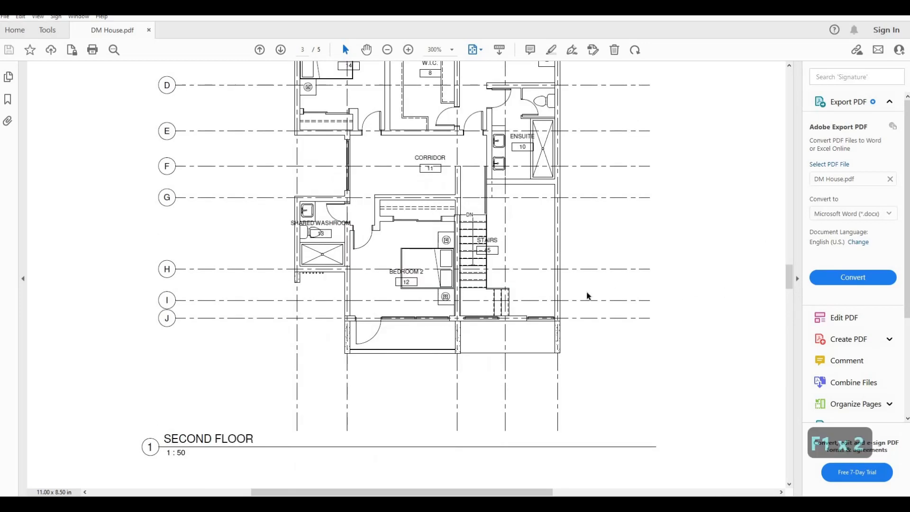
pyautogui.keyDown('ctrl'); pyautogui.scroll(-3, 492, 300); pyautogui.keyUp('ctrl')
pyautogui.scroll(-3, 488, 297)
pyautogui.scroll(-15, 487, 296)
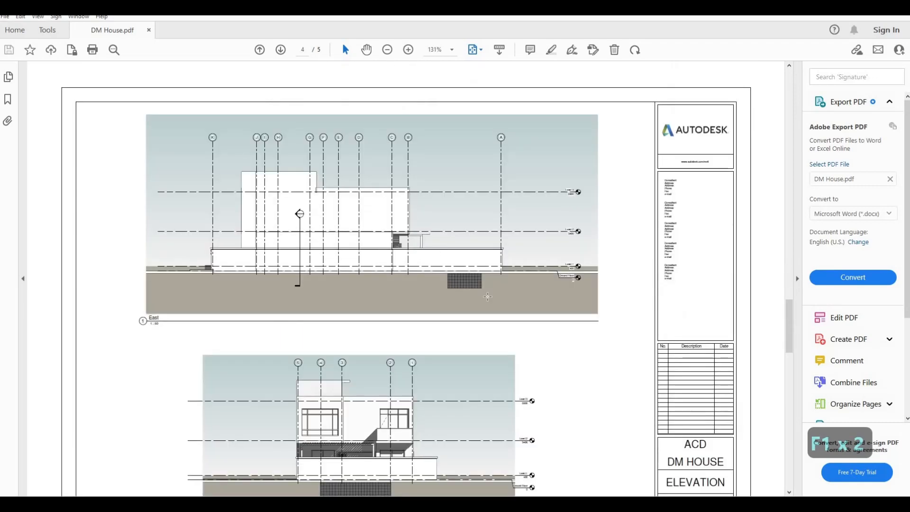
pyautogui.scroll(-5, 487, 292)
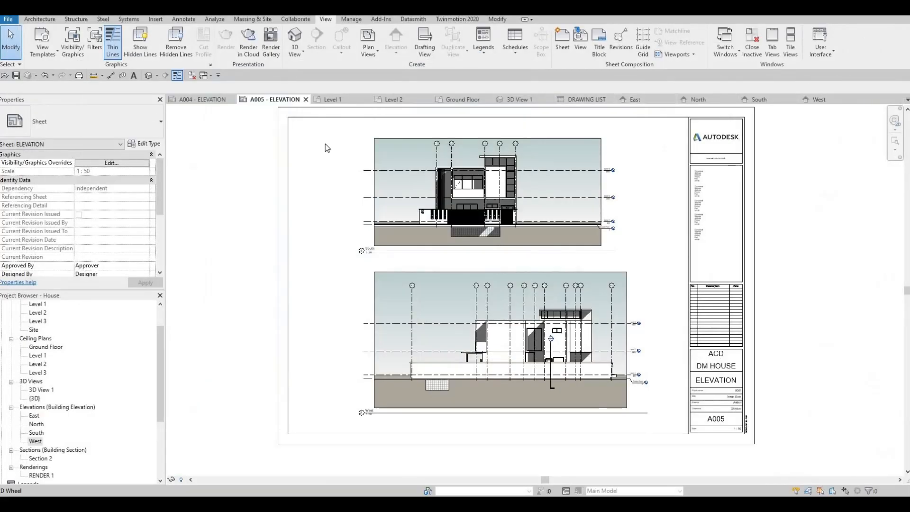
pyautogui.moveTo(335, 148); pyautogui.dragTo(330, 170, button='middle')
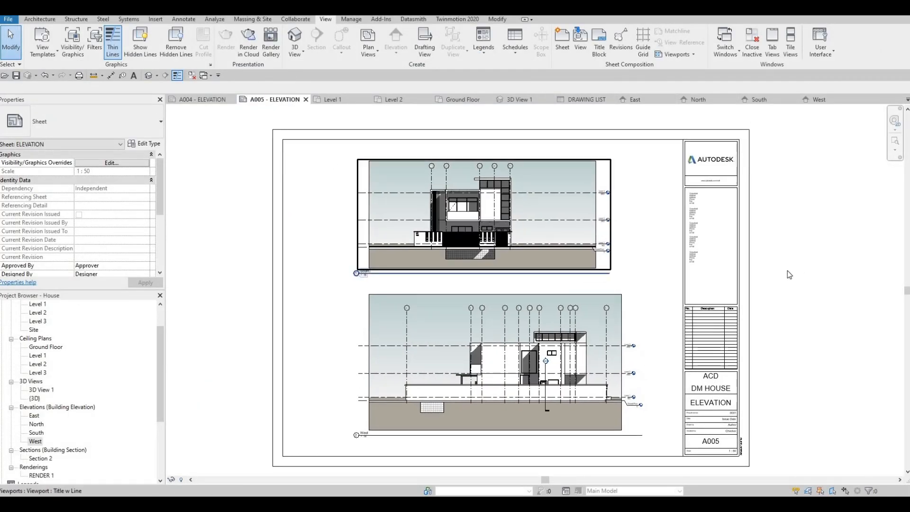